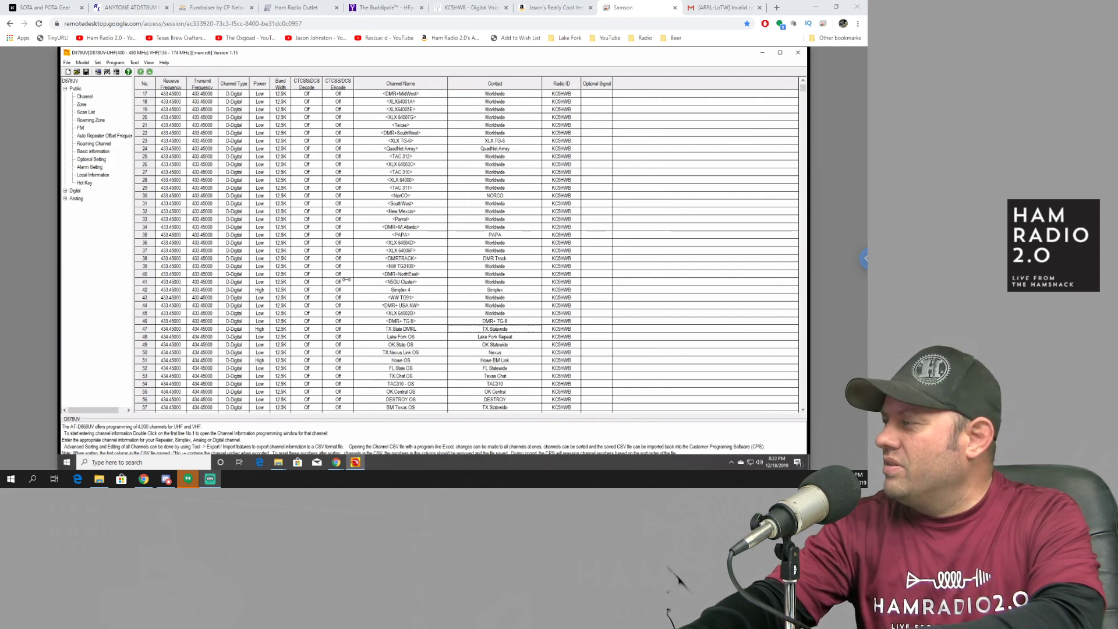
Step: Look over the YouTube watch history and home page, then return to the remote-desktop session
{"action": "left_click", "coordinate": [186, 483]}
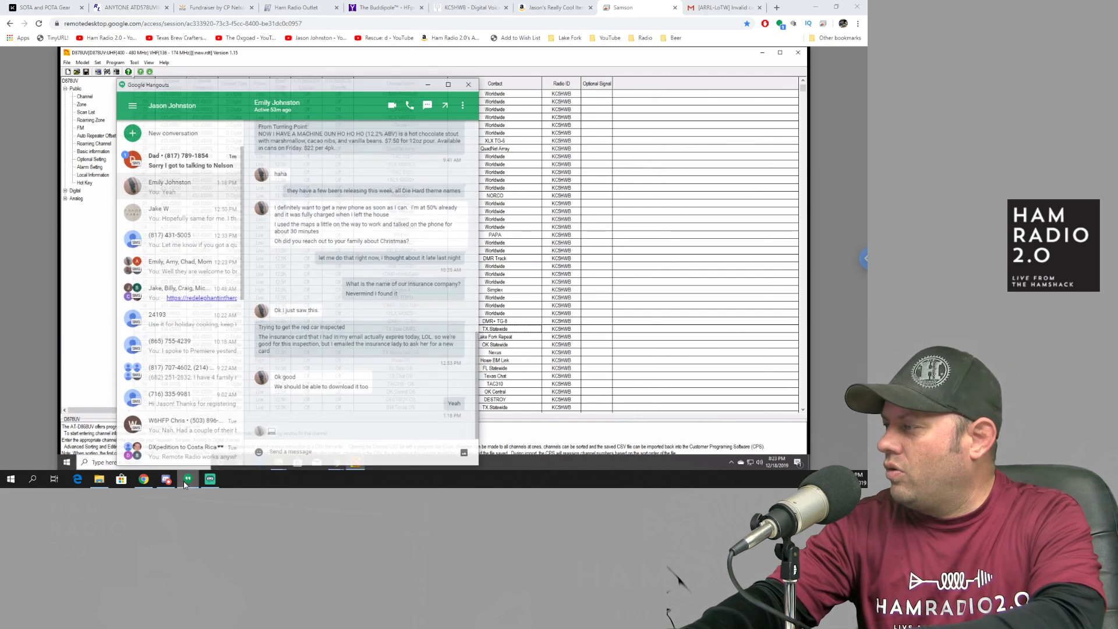
{"action": "key", "text": "ctrl+shift+t"}
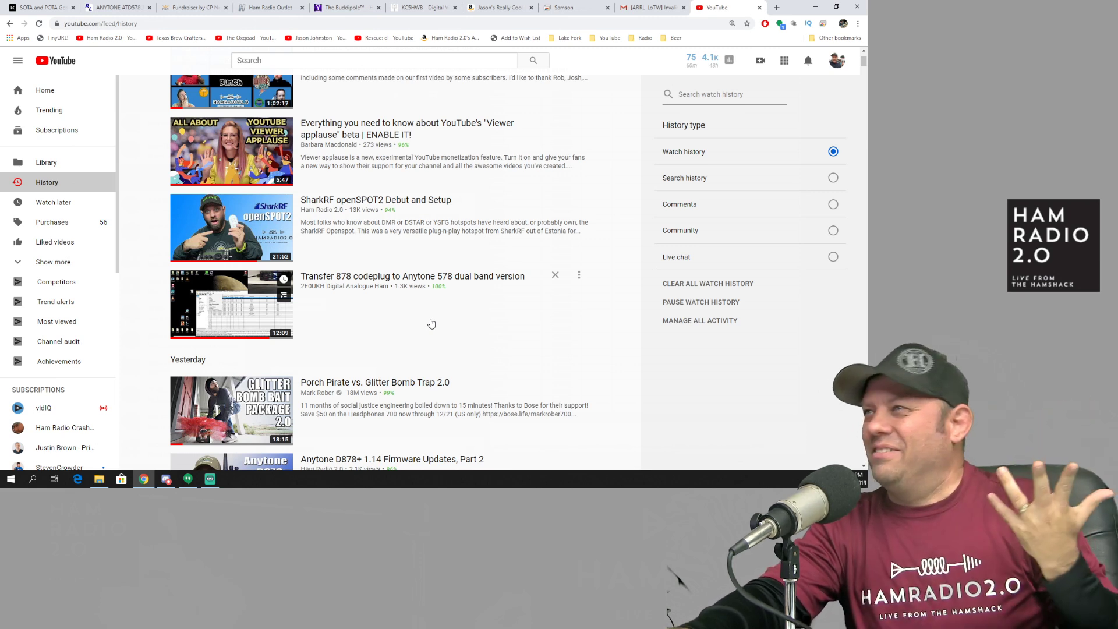
{"action": "scroll", "coordinate": [426, 327], "scroll_direction": "up", "scroll_amount": 2}
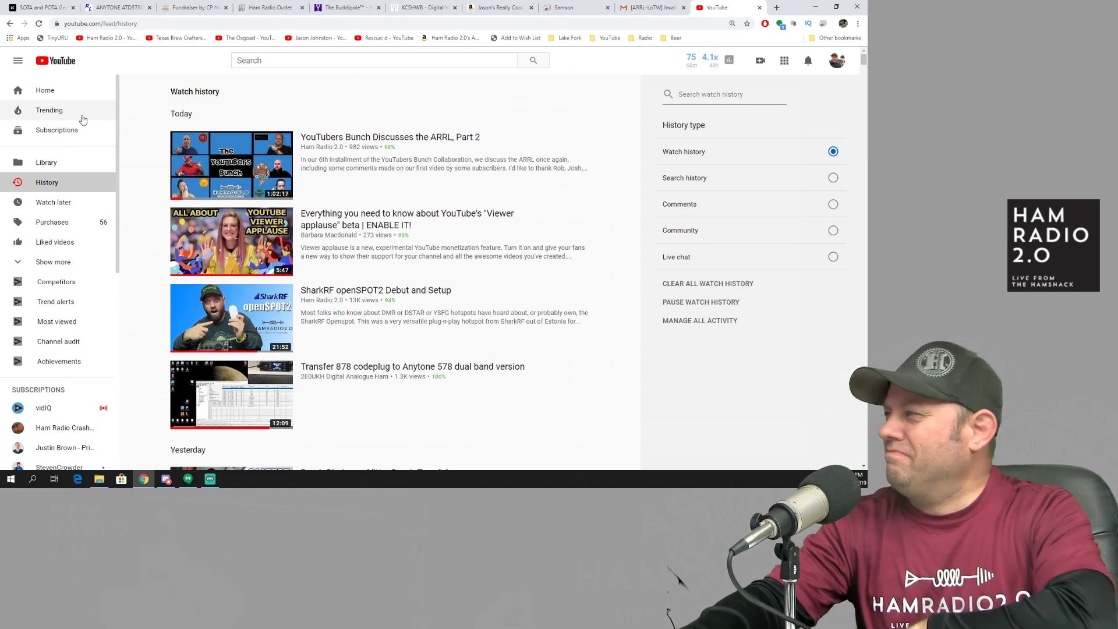
{"action": "left_click", "coordinate": [41, 99]}
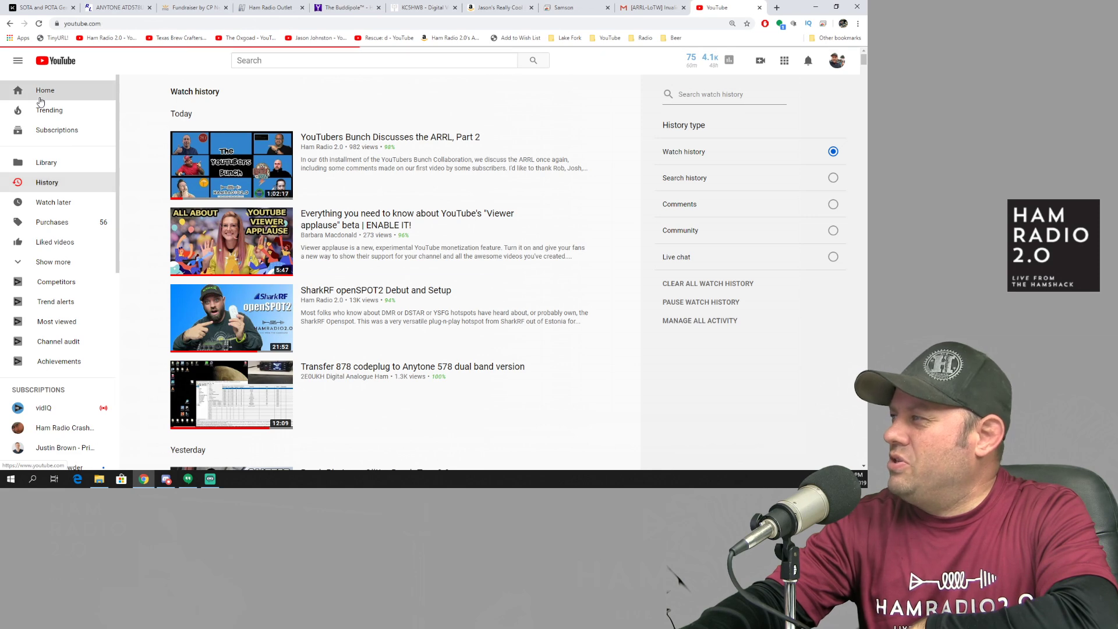
{"action": "left_click", "coordinate": [562, 8]}
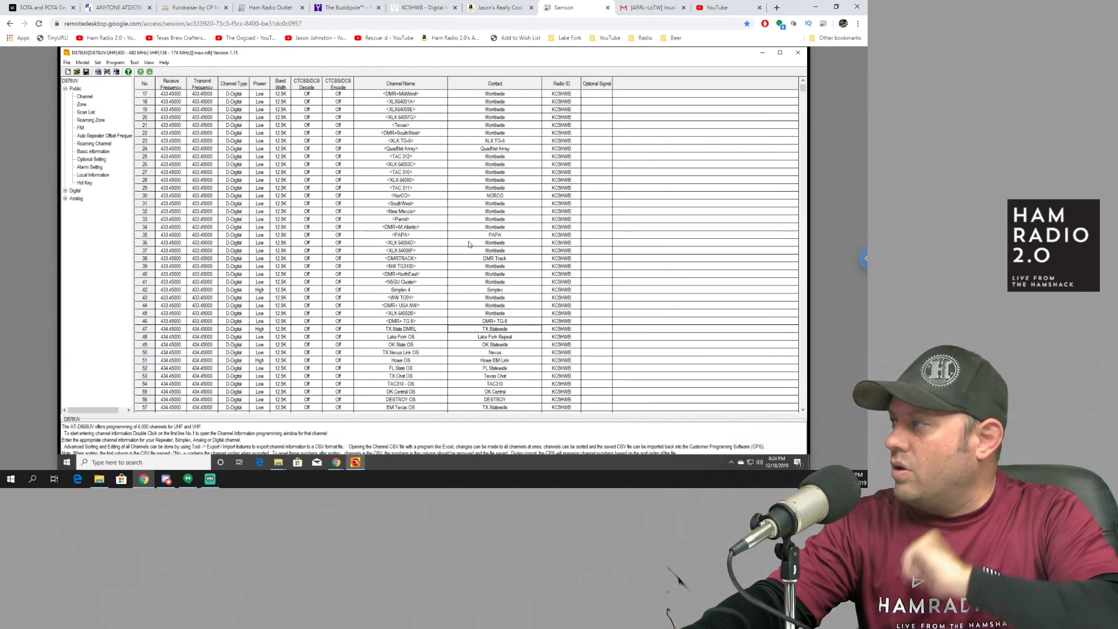
Step: Review the channel, zone and Radio ID lists, then bring up the Tool > Export window
{"action": "left_click", "coordinate": [84, 96]}
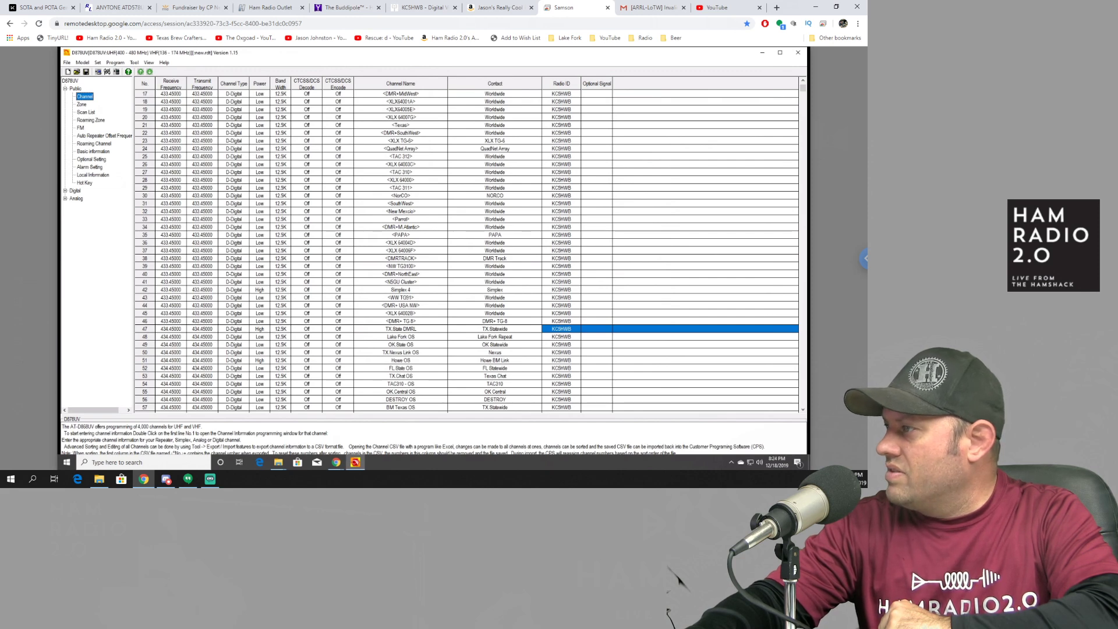
{"action": "left_click", "coordinate": [81, 104]}
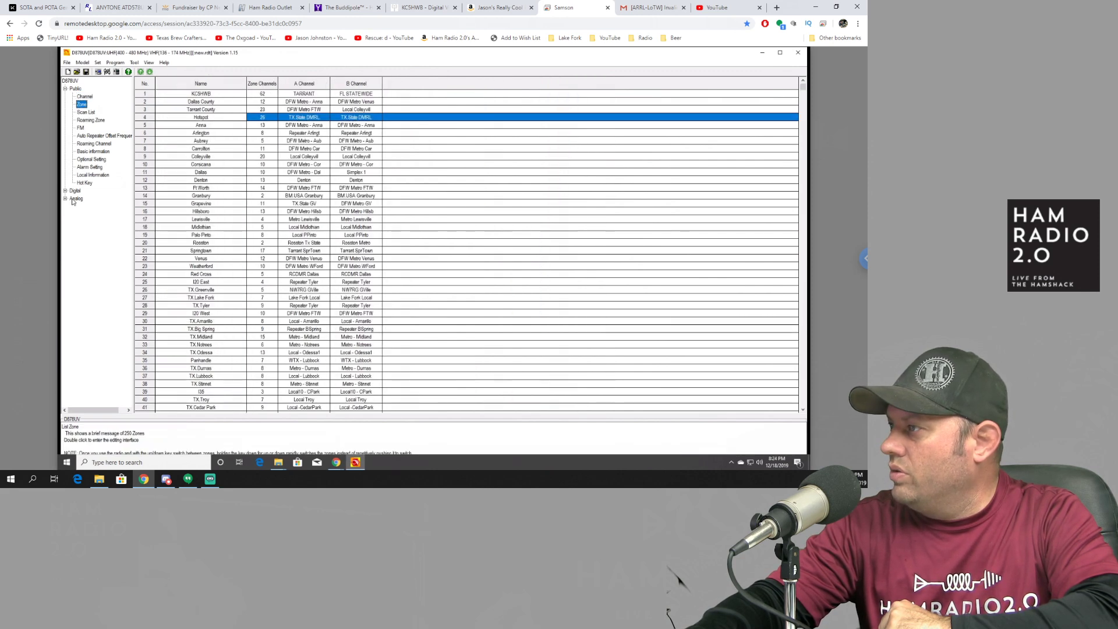
{"action": "left_click", "coordinate": [65, 191]}
{"action": "left_click", "coordinate": [87, 199]}
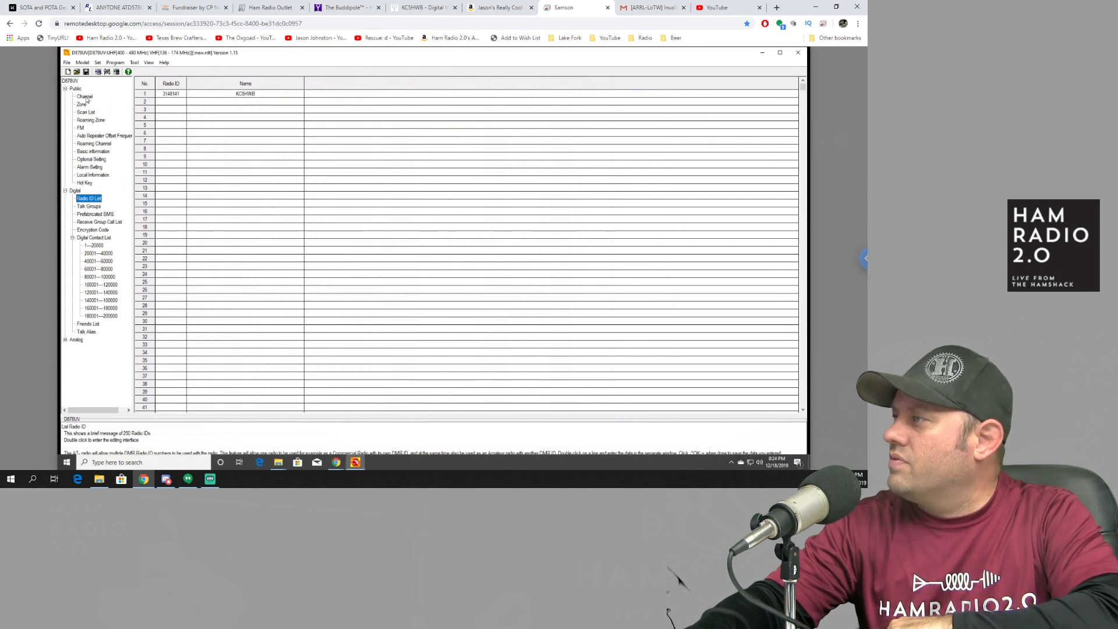
{"action": "left_click", "coordinate": [133, 63]}
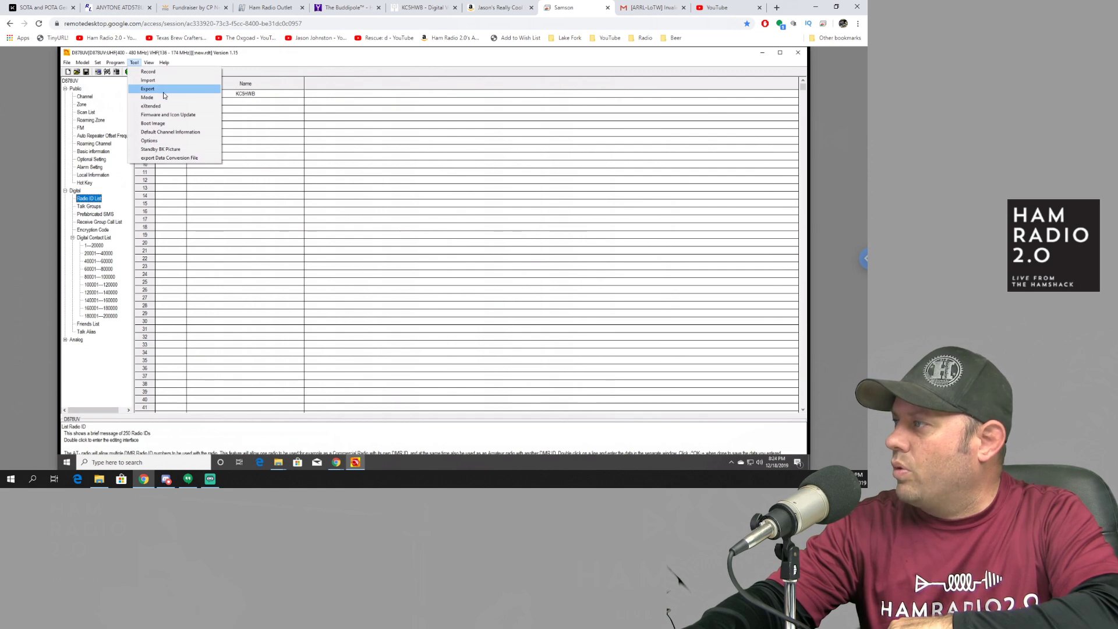
{"action": "left_click", "coordinate": [148, 89]}
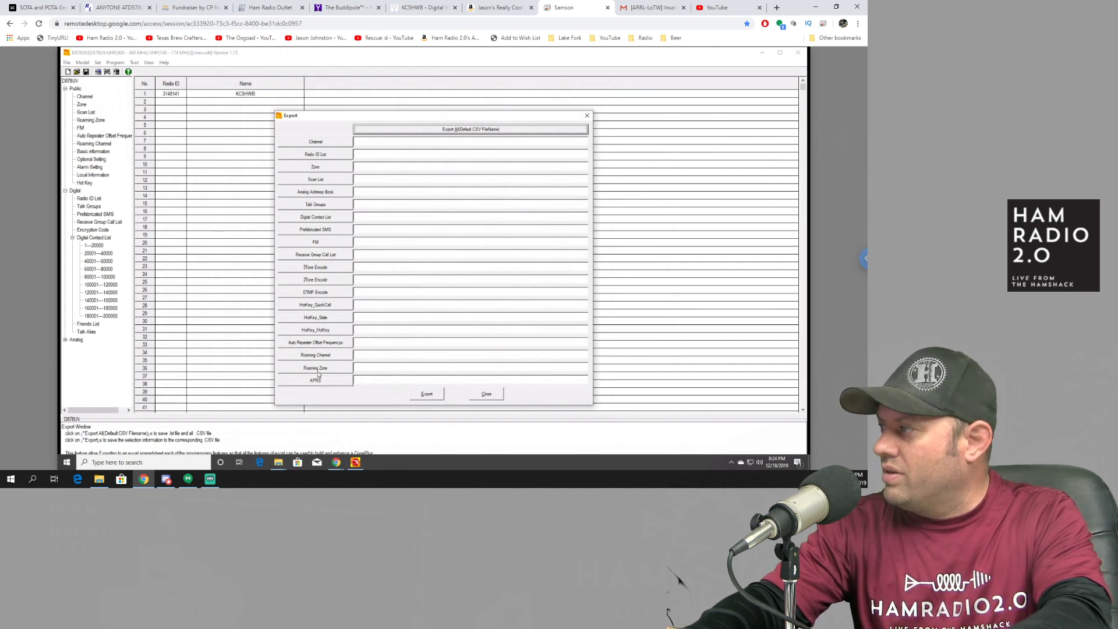
Step: Export all sections with default CSV names as D878_Export into a new 'D878 Export' folder
{"action": "left_click", "coordinate": [447, 135]}
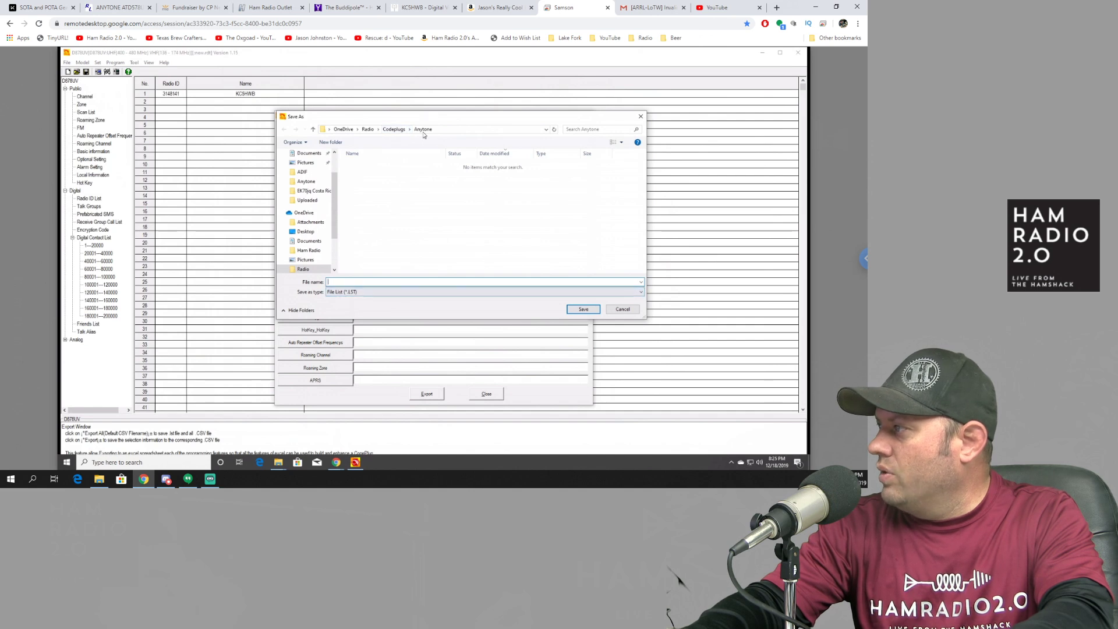
{"action": "left_click_drag", "start_coordinate": [494, 109], "coordinate": [425, 133]}
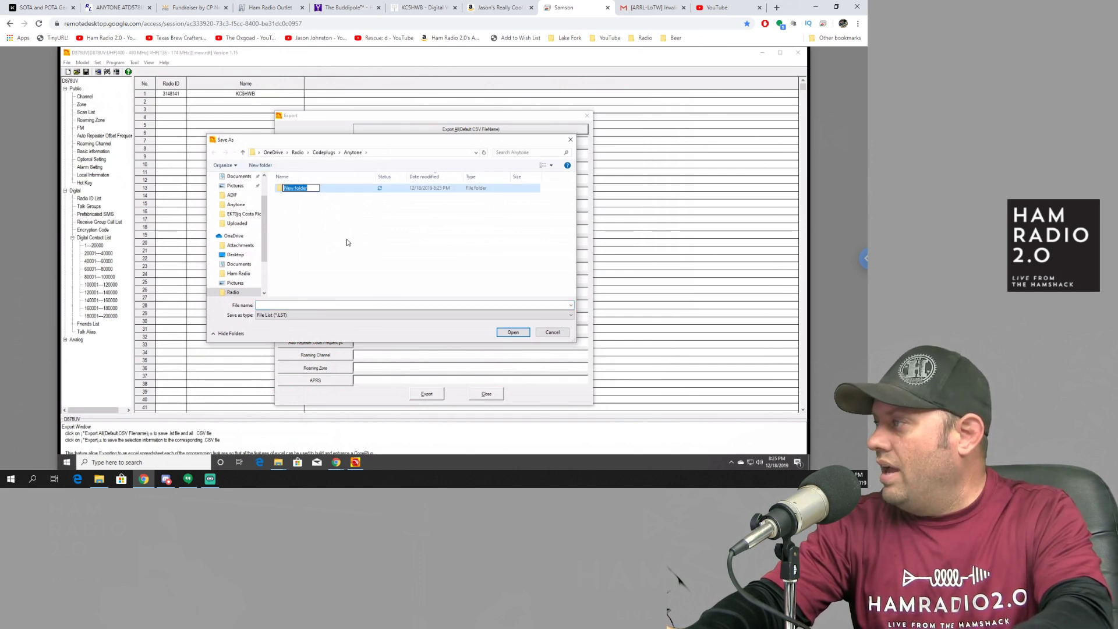
{"action": "type", "text": "D878 Export"}
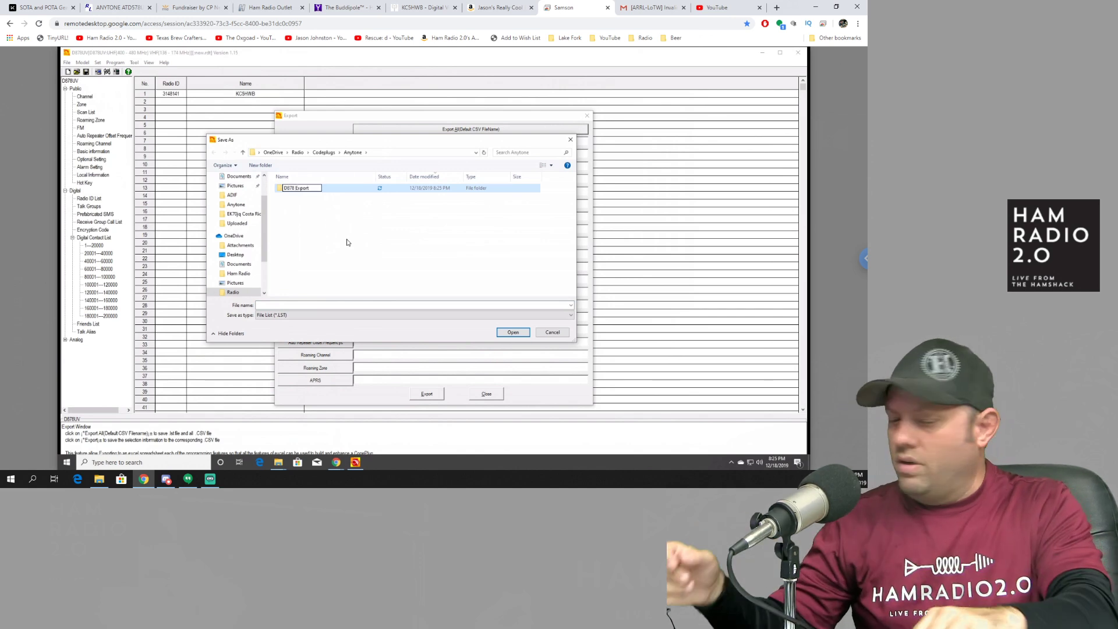
{"action": "left_click", "coordinate": [347, 242]}
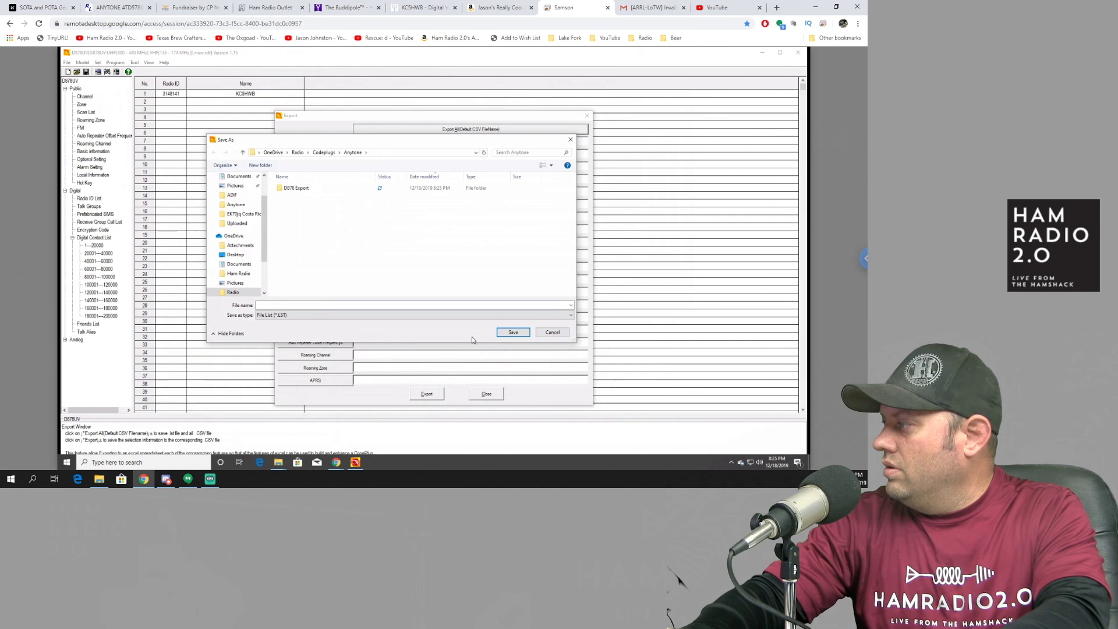
{"action": "double_click", "coordinate": [309, 188]}
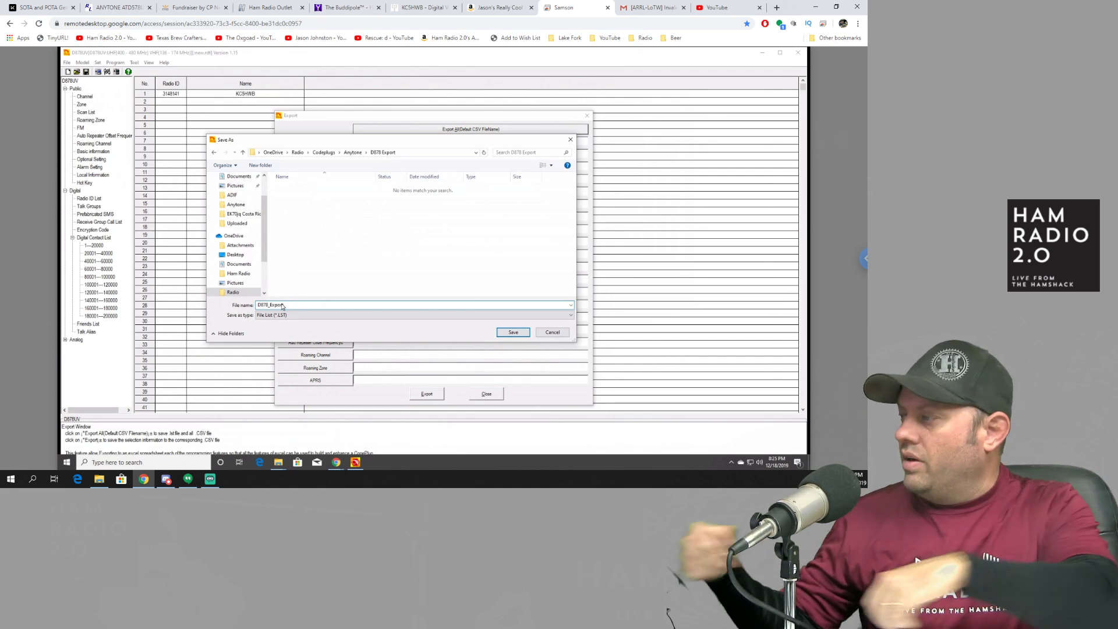
{"action": "left_click", "coordinate": [513, 333]}
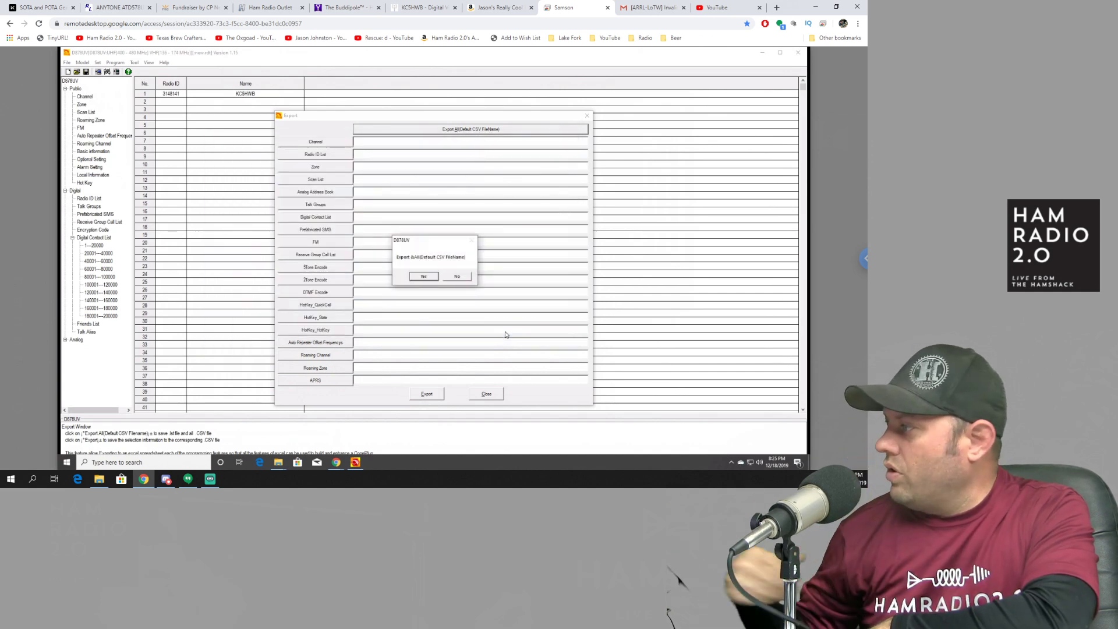
{"action": "left_click", "coordinate": [424, 277]}
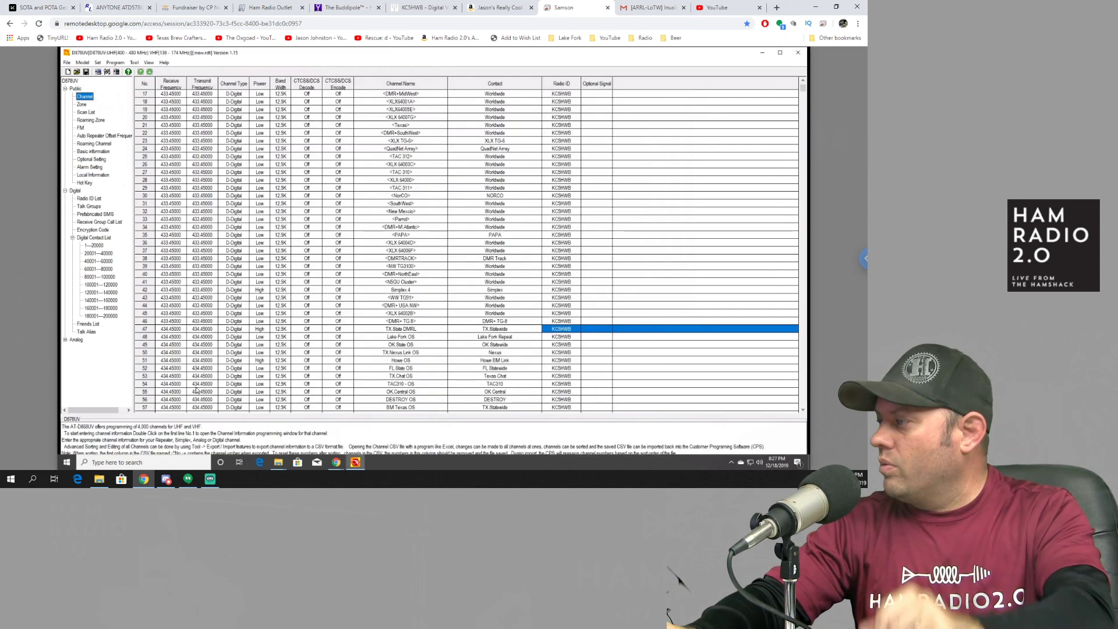
Step: Check the D878 Export folder's CSV files and D878_Export.LST, then close the D878UV CPS
{"action": "left_click", "coordinate": [278, 462]}
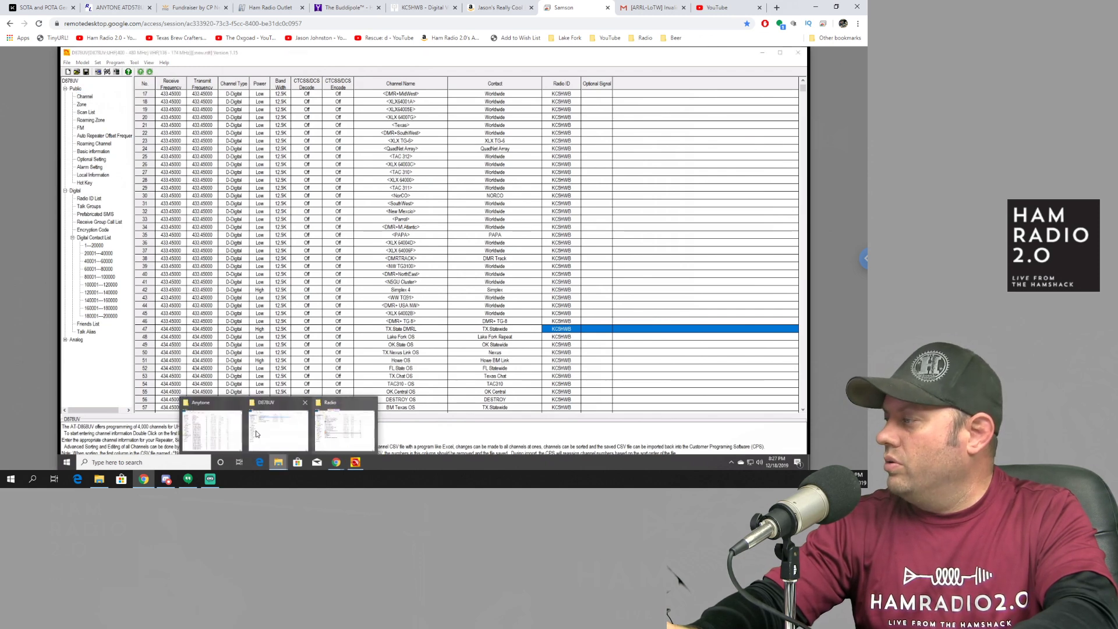
{"action": "left_click", "coordinate": [215, 409]}
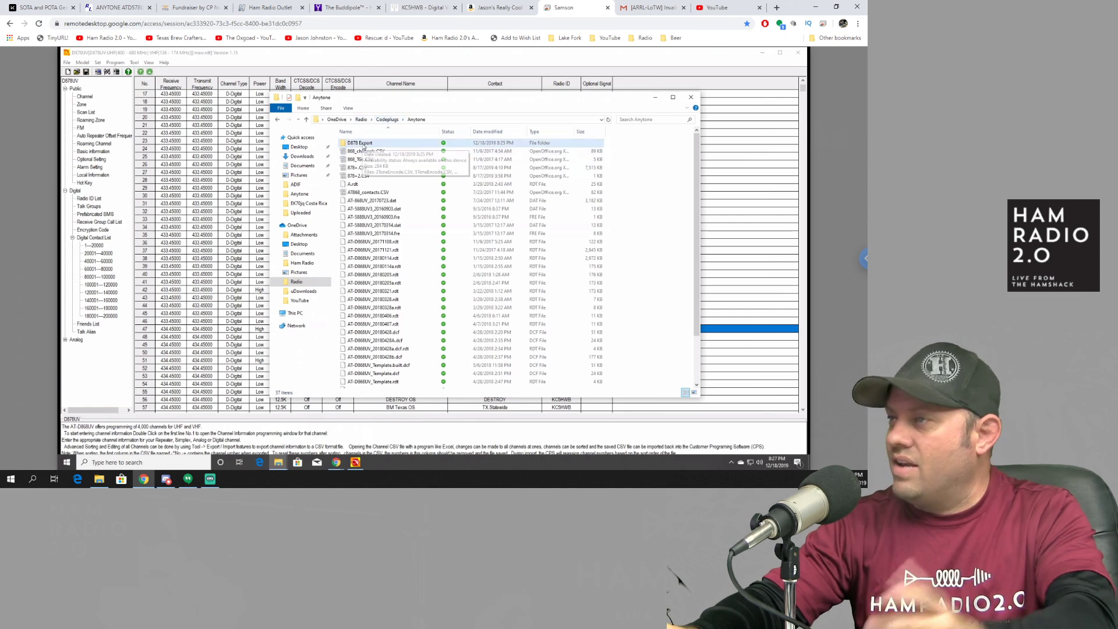
{"action": "double_click", "coordinate": [361, 143]}
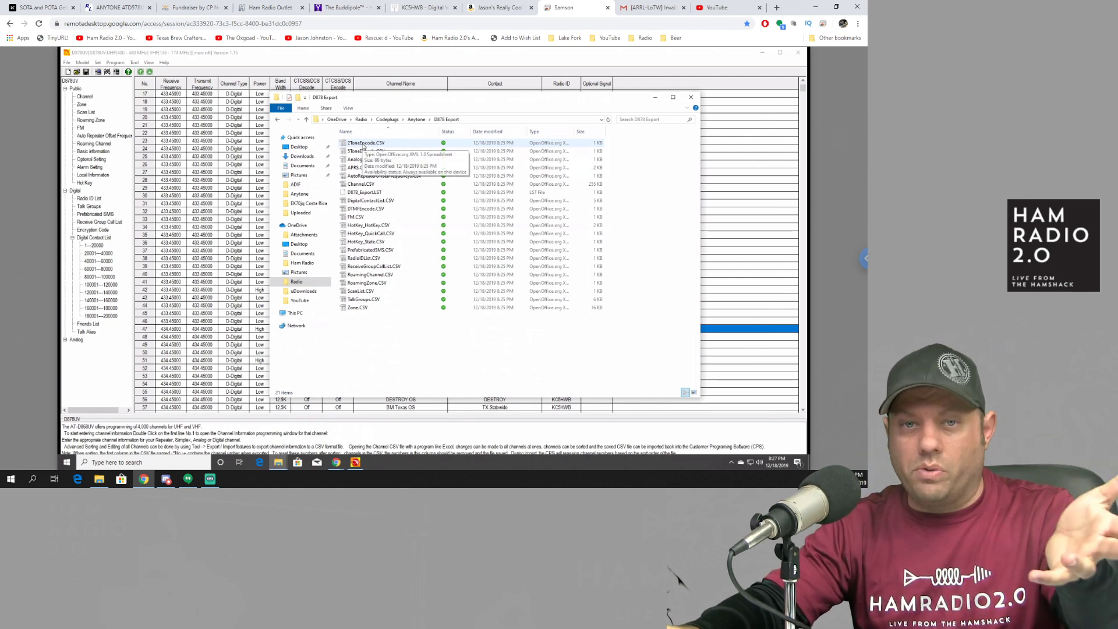
{"action": "left_click", "coordinate": [379, 192]}
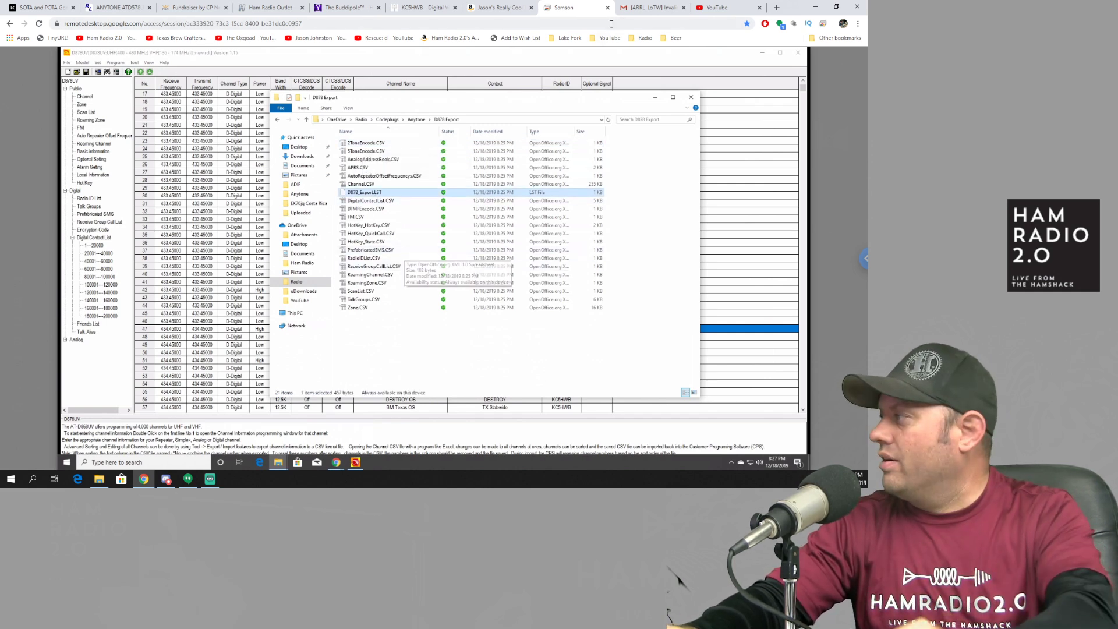
{"action": "left_click", "coordinate": [655, 97]}
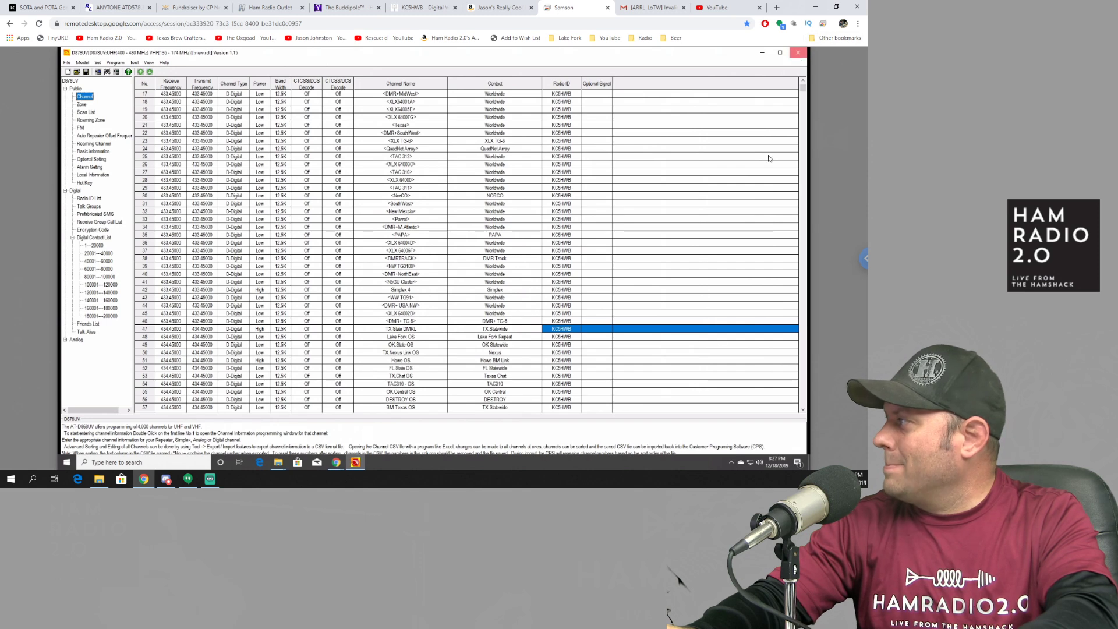
{"action": "left_click", "coordinate": [799, 53]}
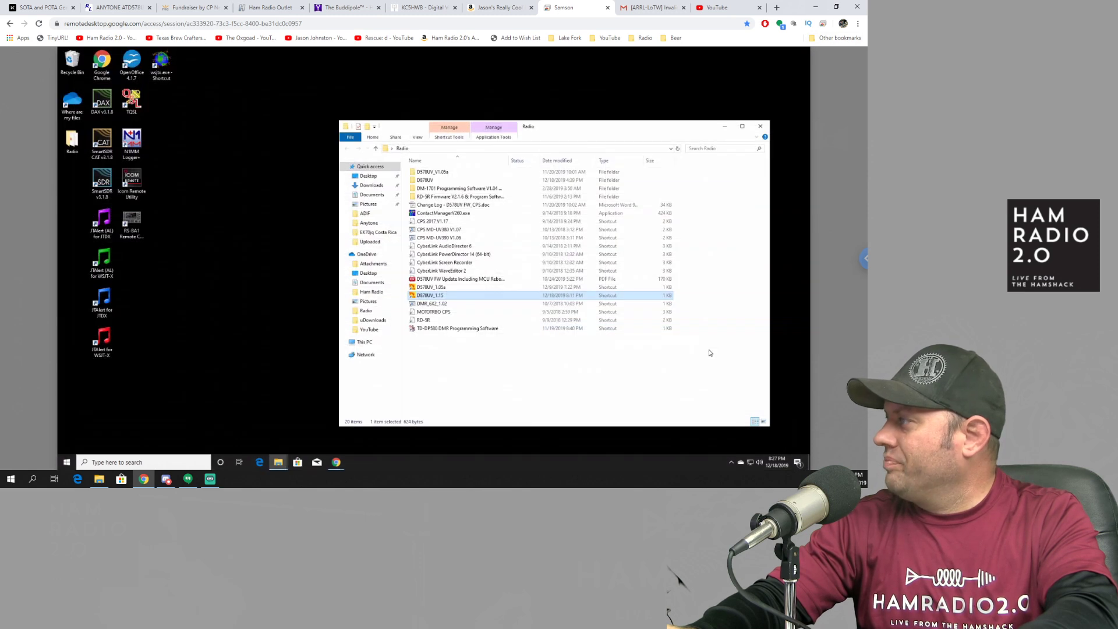
Step: Launch D578UV_1.05a and create a new codeplug, confirming the reset of all data
{"action": "double_click", "coordinate": [431, 288]}
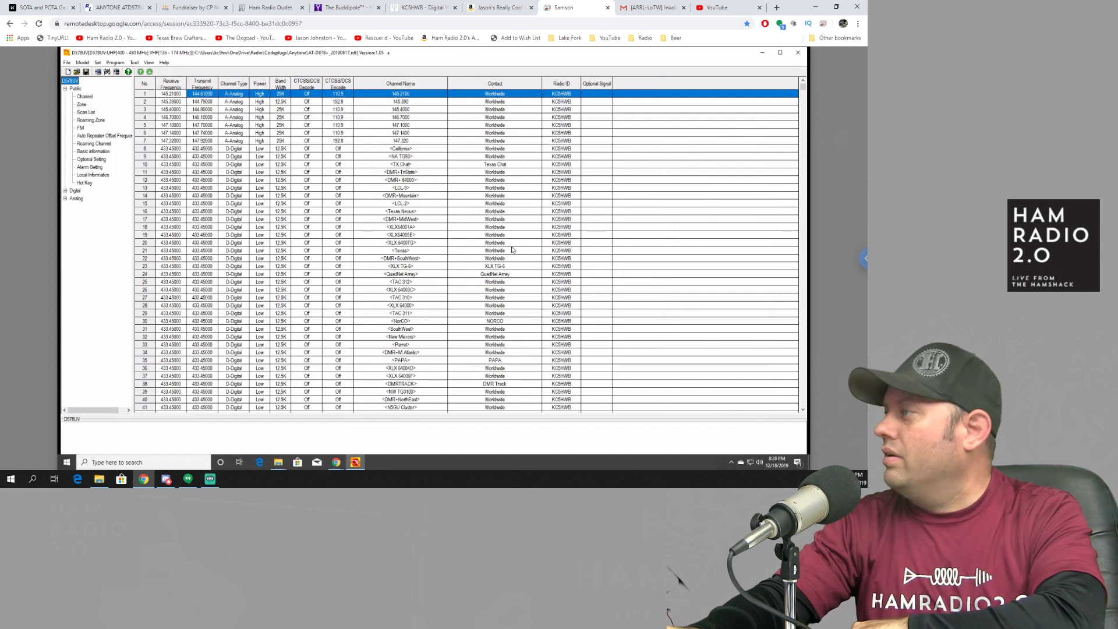
{"action": "left_click", "coordinate": [67, 63]}
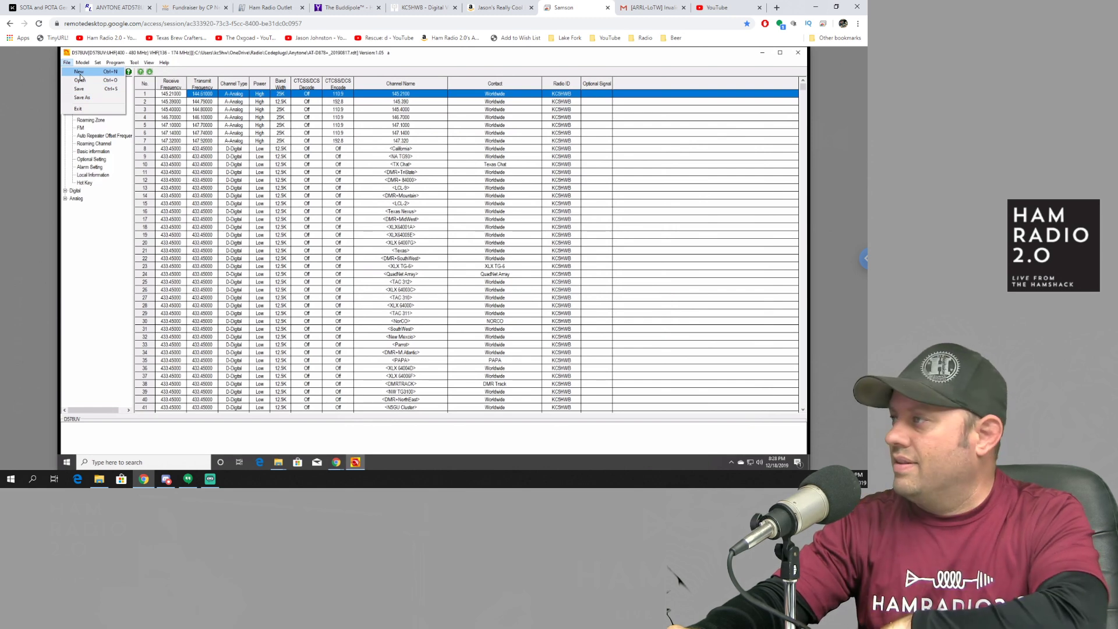
{"action": "left_click", "coordinate": [80, 73]}
{"action": "left_click", "coordinate": [420, 280]}
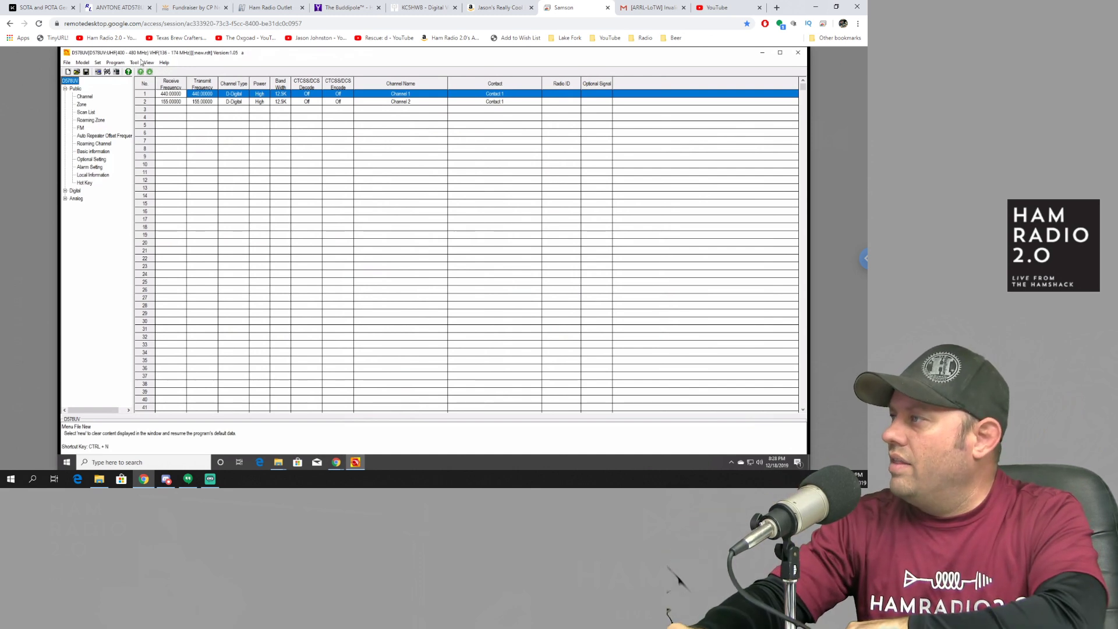
Step: Start a Tool > Import from D878_Export.LST in the D878 Export folder and confirm it
{"action": "left_click", "coordinate": [135, 63]}
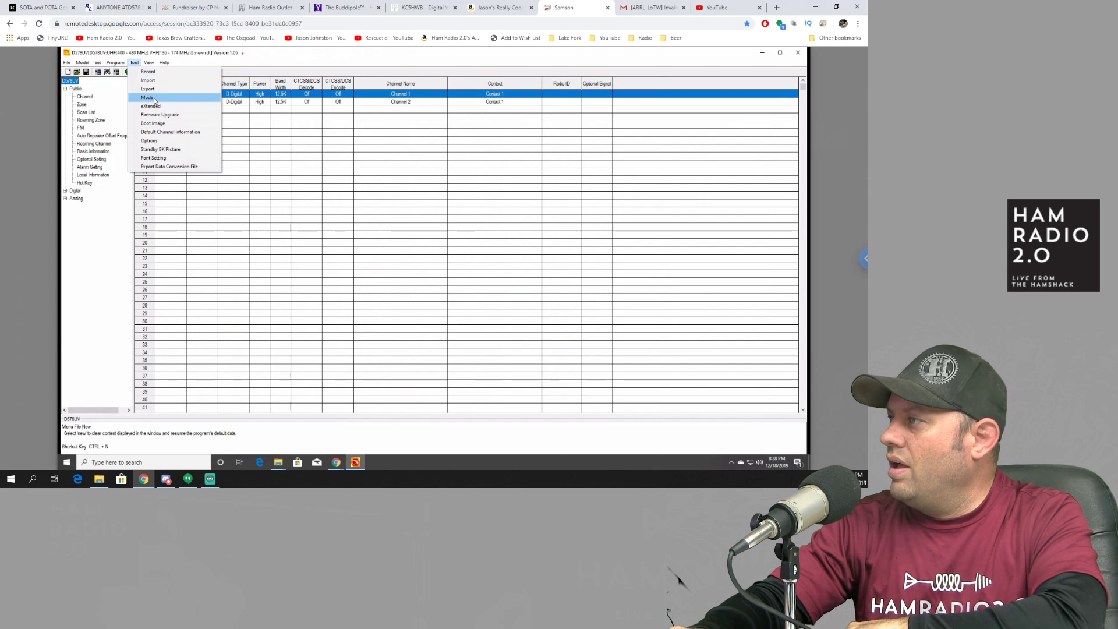
{"action": "left_click", "coordinate": [154, 84]}
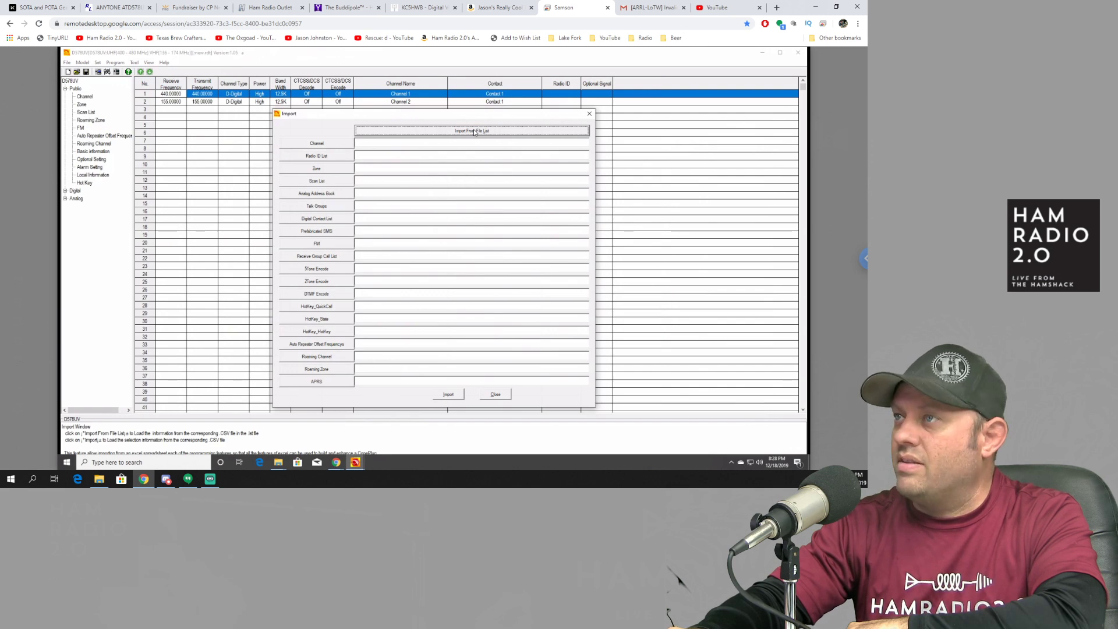
{"action": "left_click", "coordinate": [475, 133]}
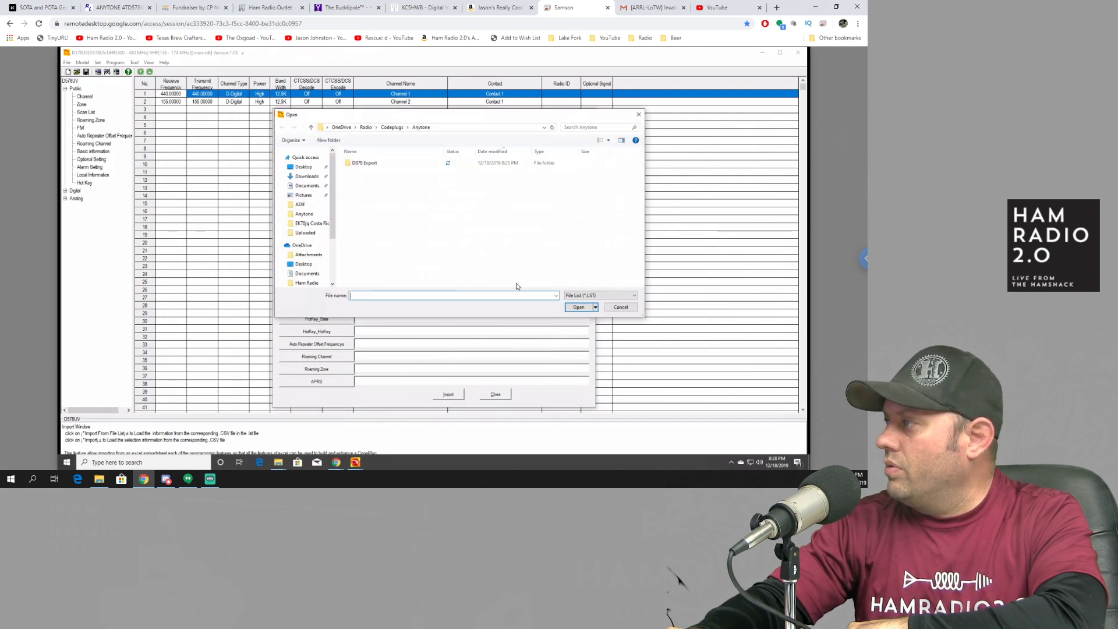
{"action": "double_click", "coordinate": [366, 163]}
{"action": "left_click", "coordinate": [373, 163]}
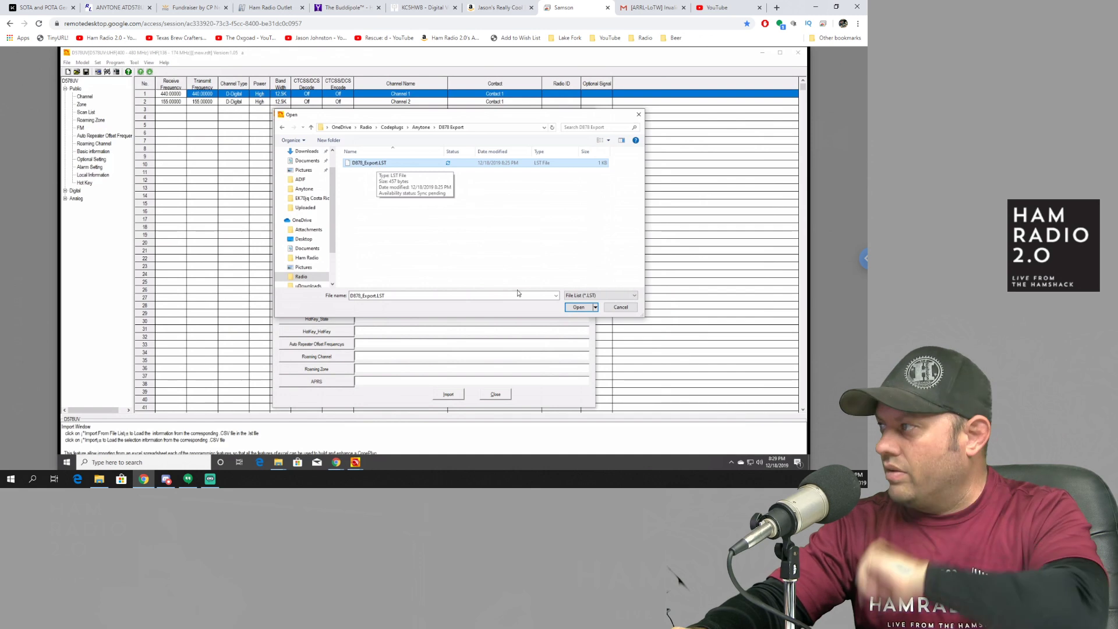
{"action": "left_click", "coordinate": [579, 307]}
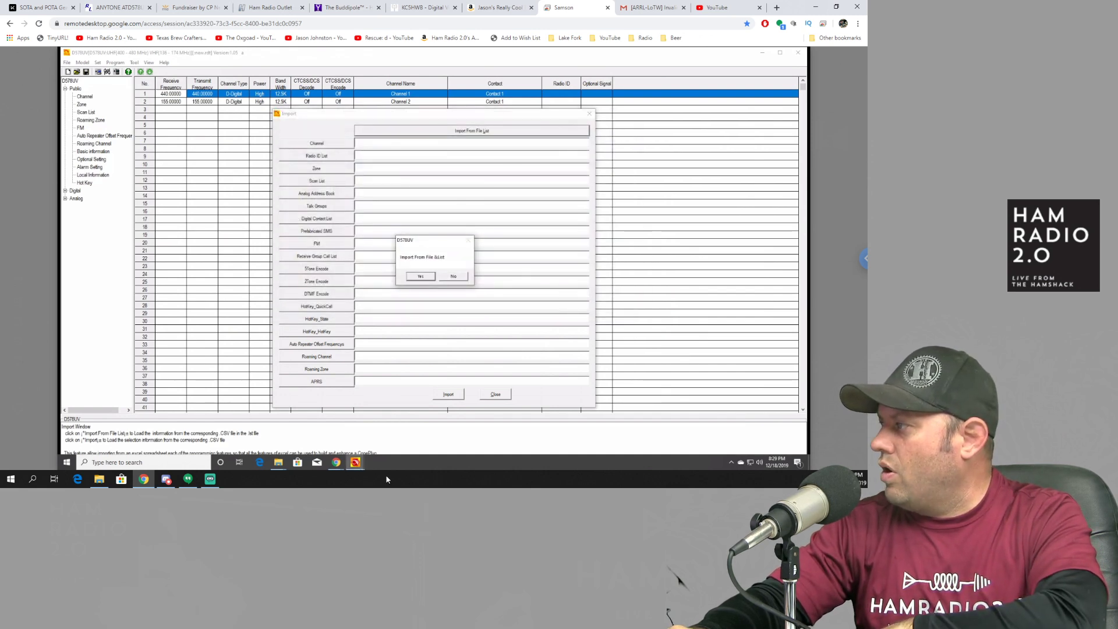
{"action": "left_click", "coordinate": [419, 277]}
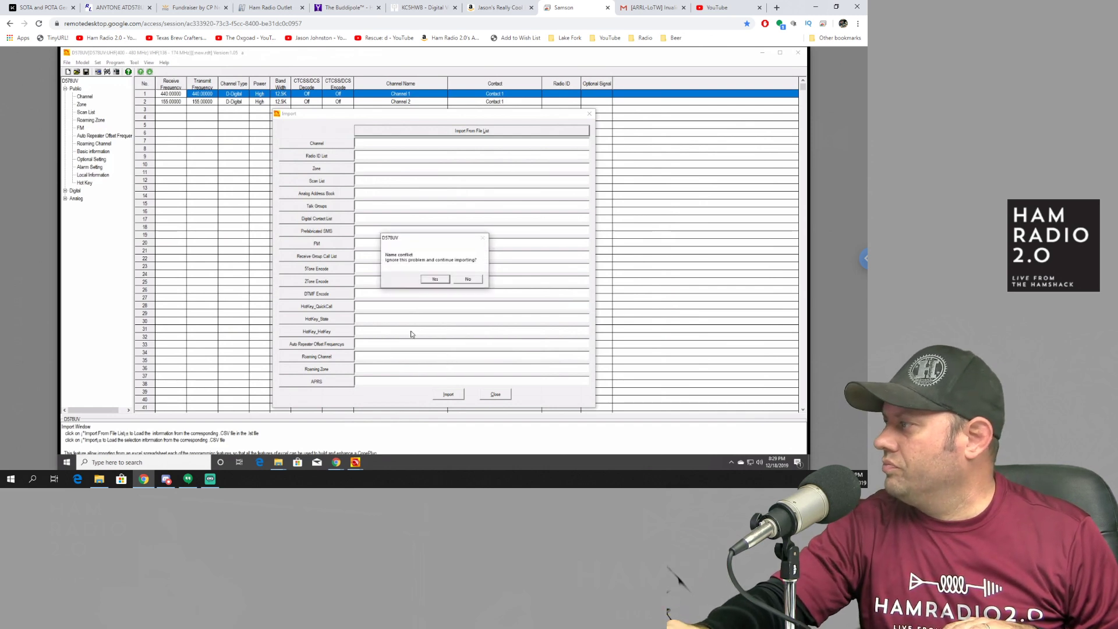
Step: Finish the import, ignoring problems, auto-renaming conflicting names, and reviewing then closing the conflict list
{"action": "left_click", "coordinate": [441, 280]}
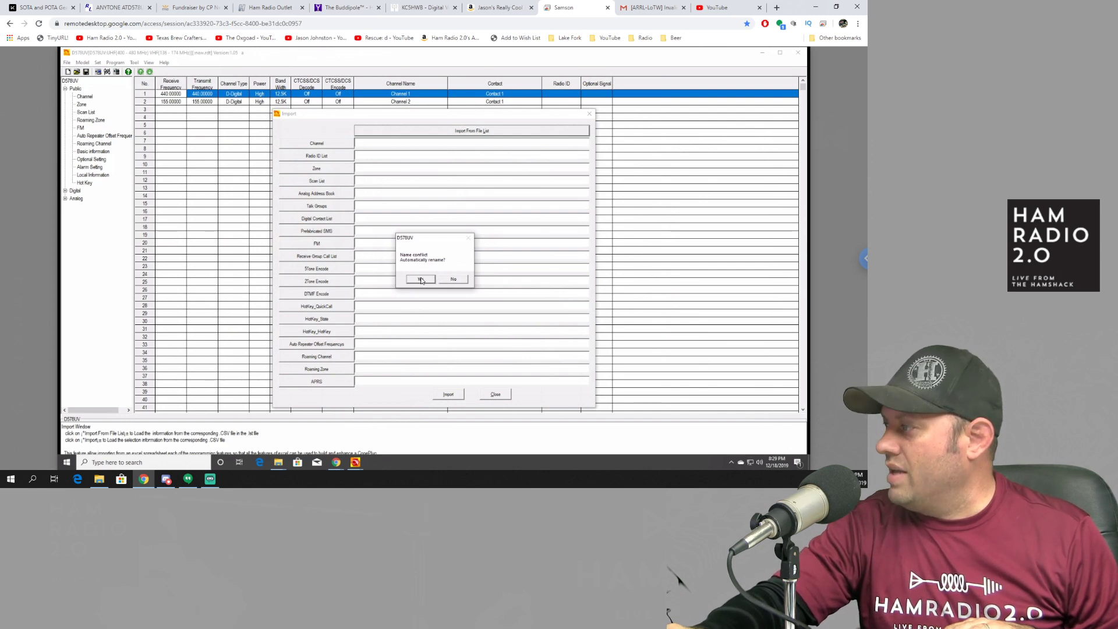
{"action": "left_click", "coordinate": [421, 280]}
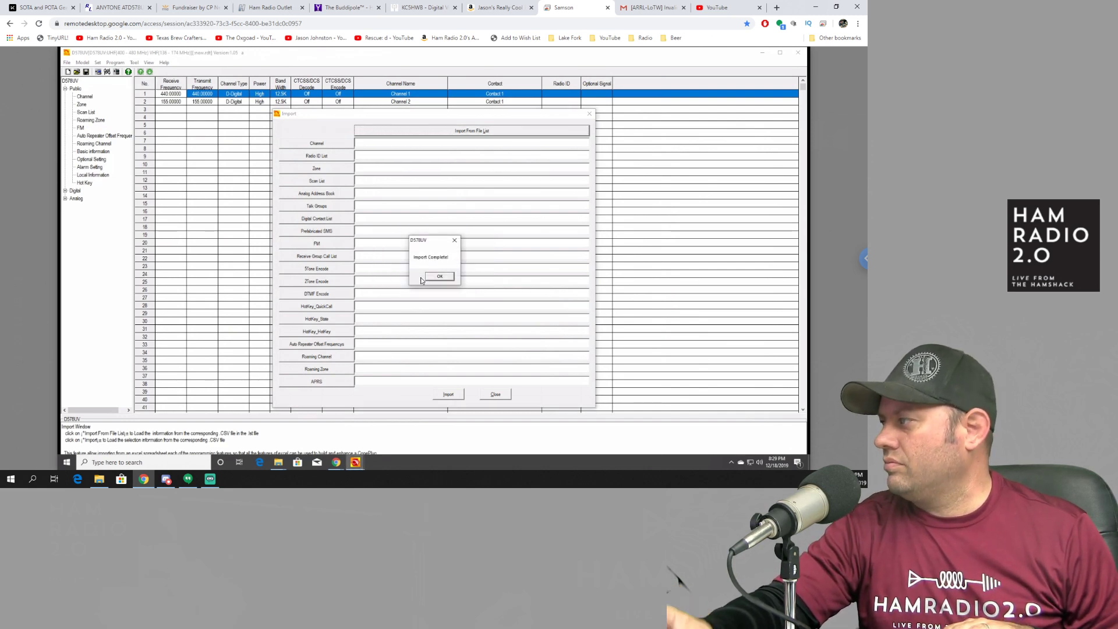
{"action": "left_click", "coordinate": [439, 277]}
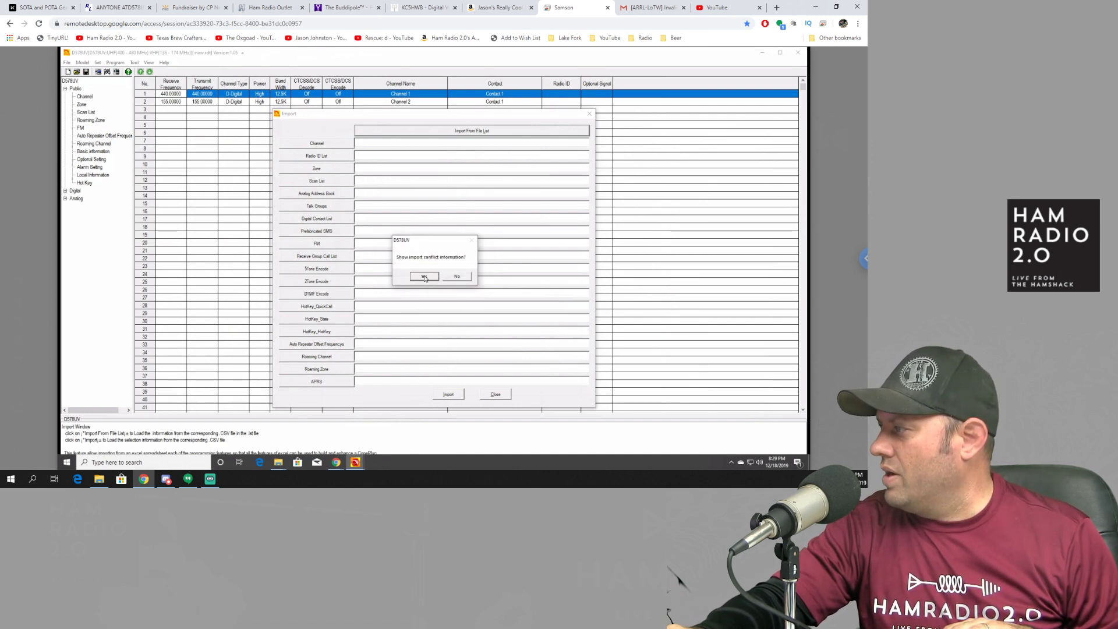
{"action": "left_click", "coordinate": [425, 277]}
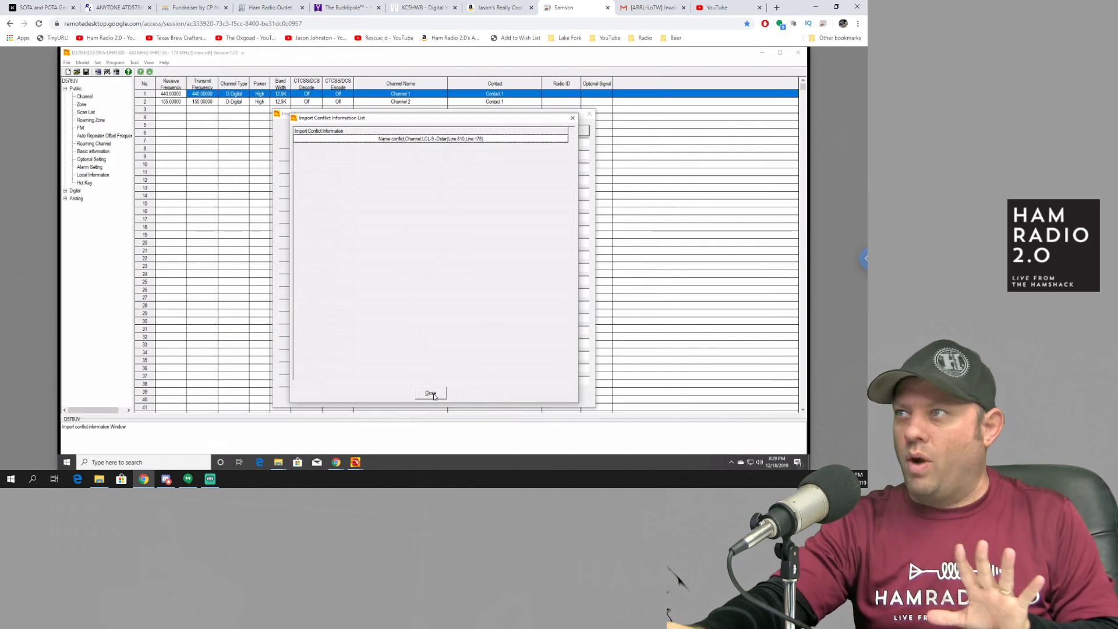
{"action": "left_click", "coordinate": [430, 394]}
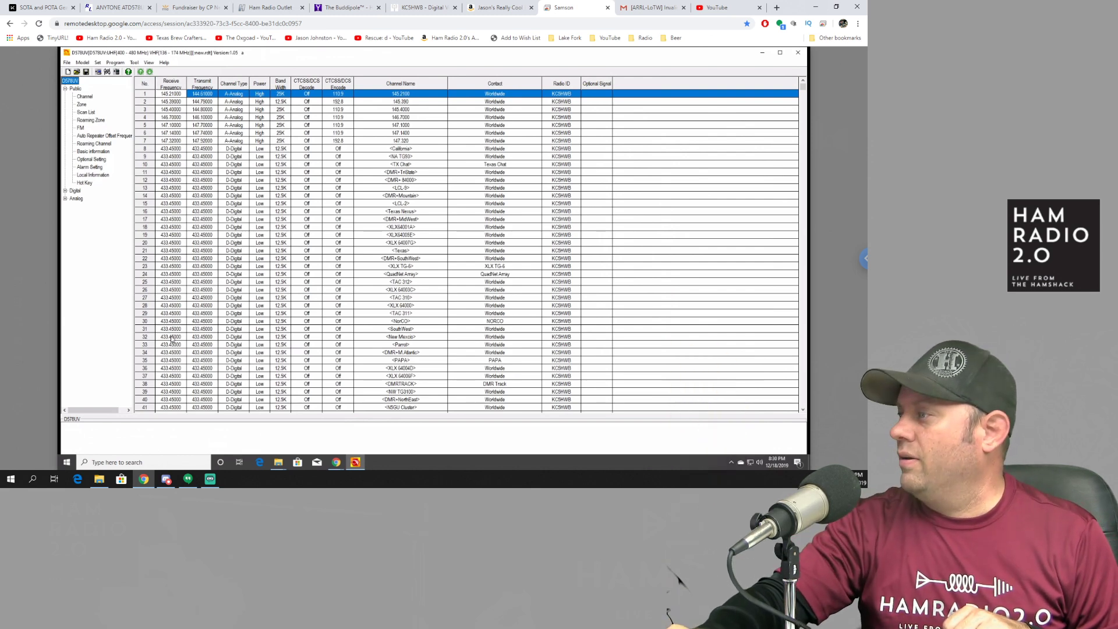
Step: Inspect imported channels 42–82, like DFW Metro DMRL and TX State DMRL, and expand Digital
{"action": "left_click", "coordinate": [182, 357]}
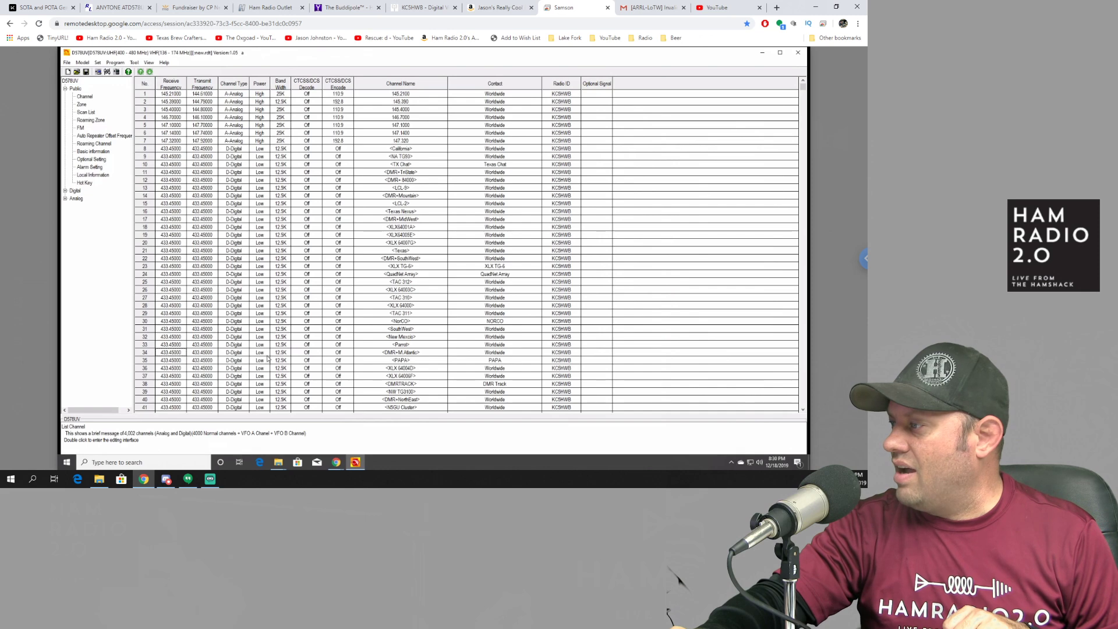
{"action": "left_click", "coordinate": [804, 116]}
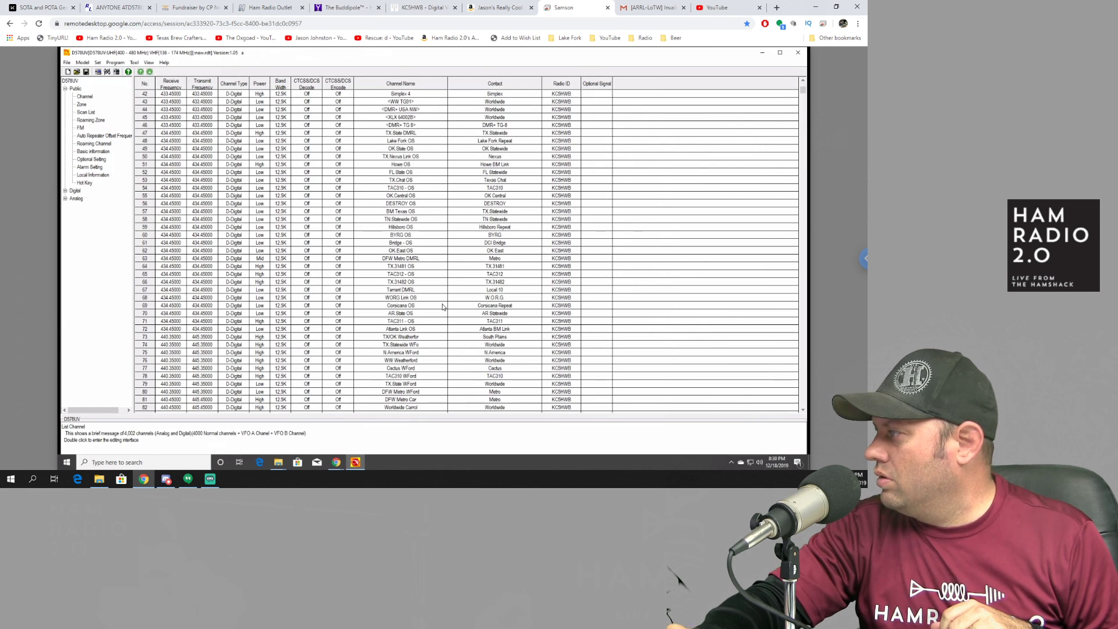
{"action": "left_click", "coordinate": [399, 260]}
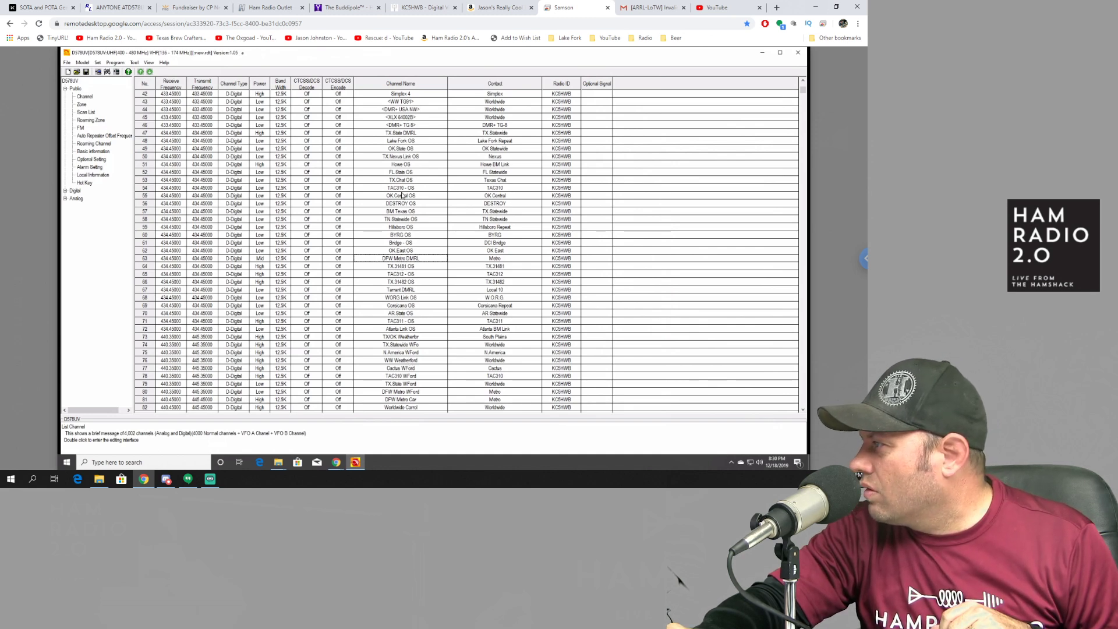
{"action": "left_click", "coordinate": [396, 134]}
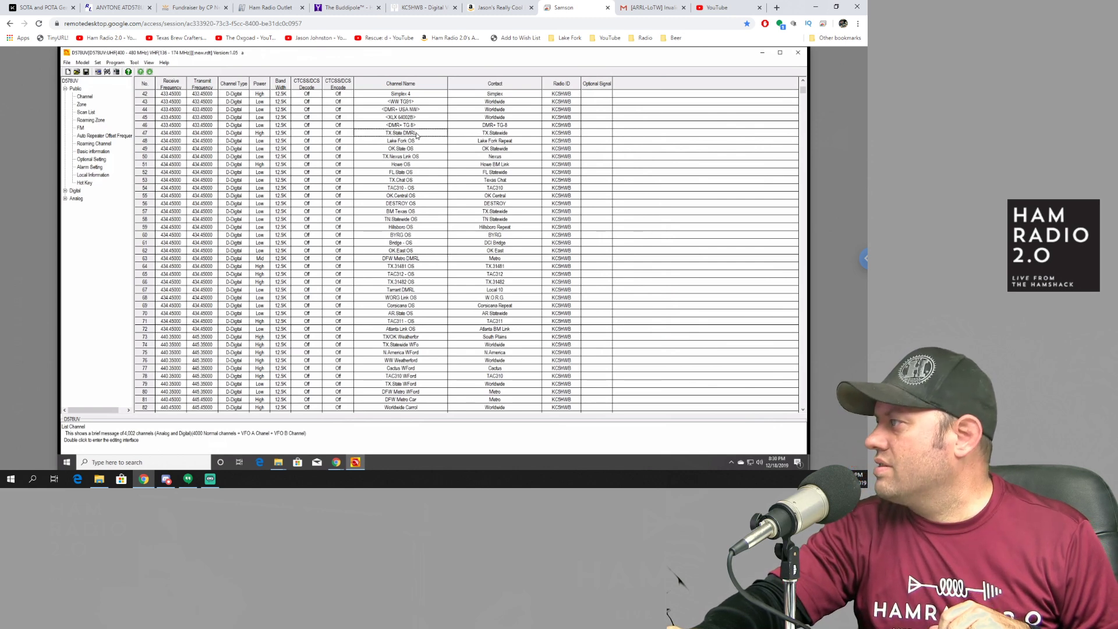
{"action": "left_click", "coordinate": [490, 136]}
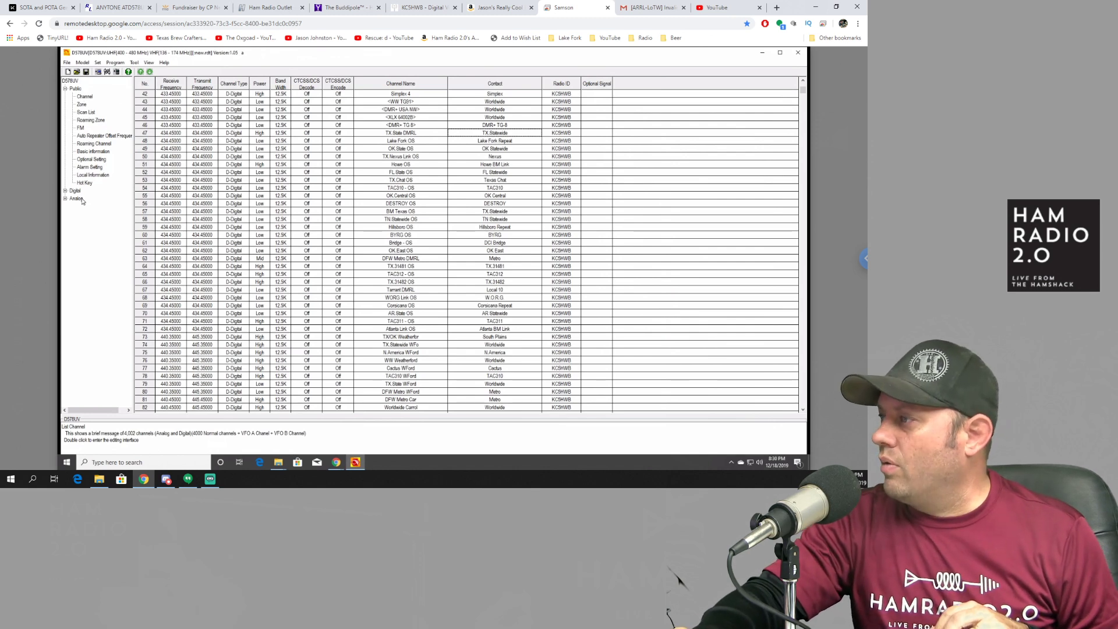
{"action": "left_click", "coordinate": [65, 190]}
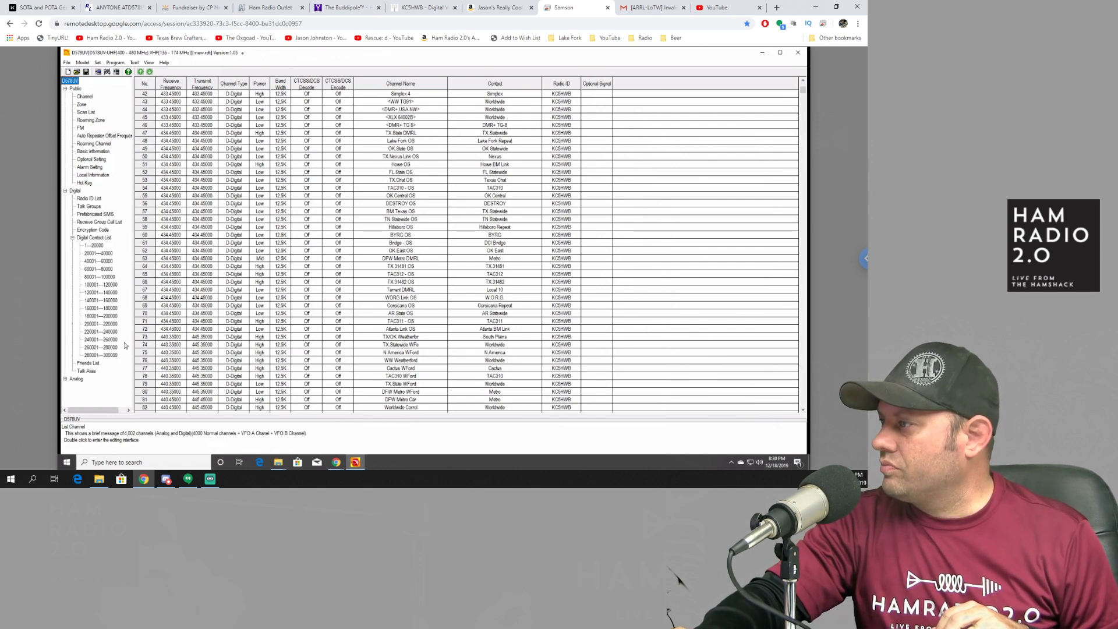
Step: Change the first Radio ID List entry to the user's new DMR radio ID number
{"action": "left_click", "coordinate": [90, 199]}
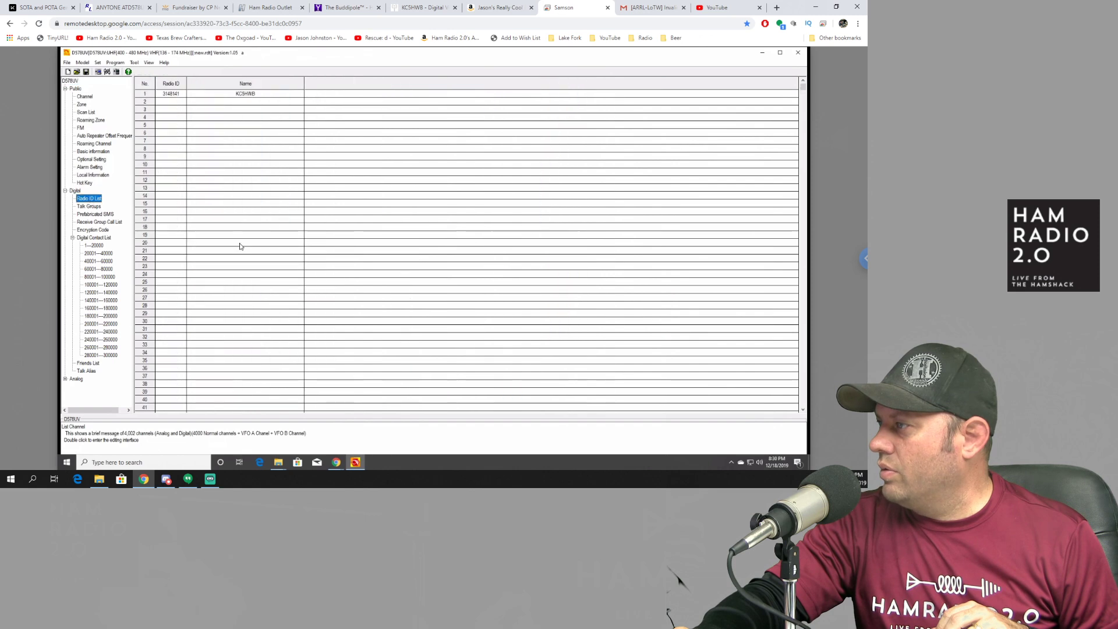
{"action": "double_click", "coordinate": [180, 97]}
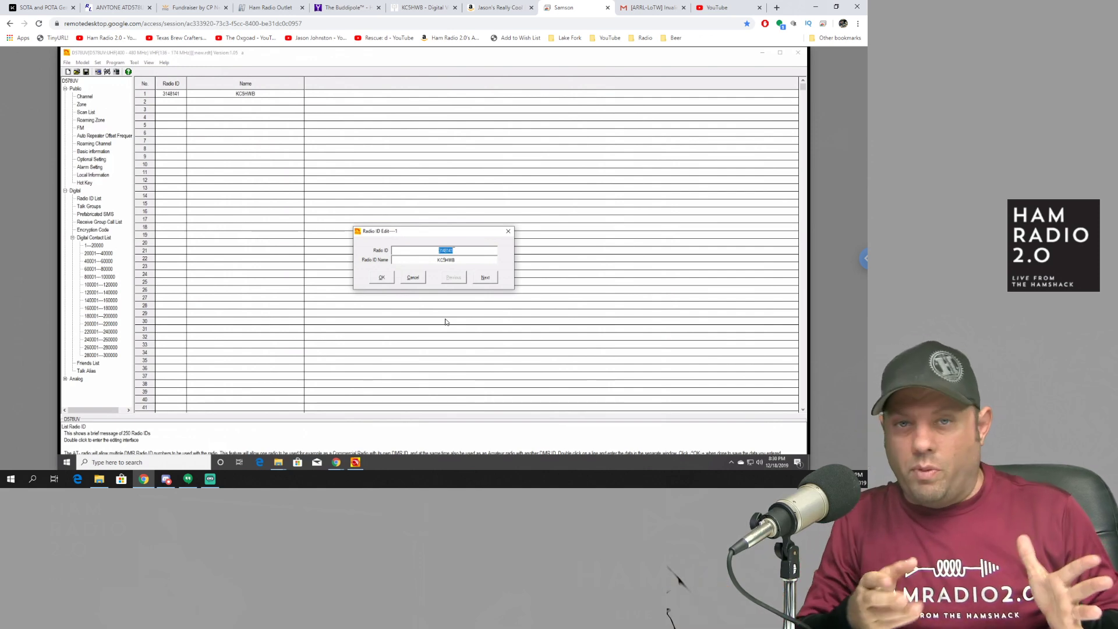
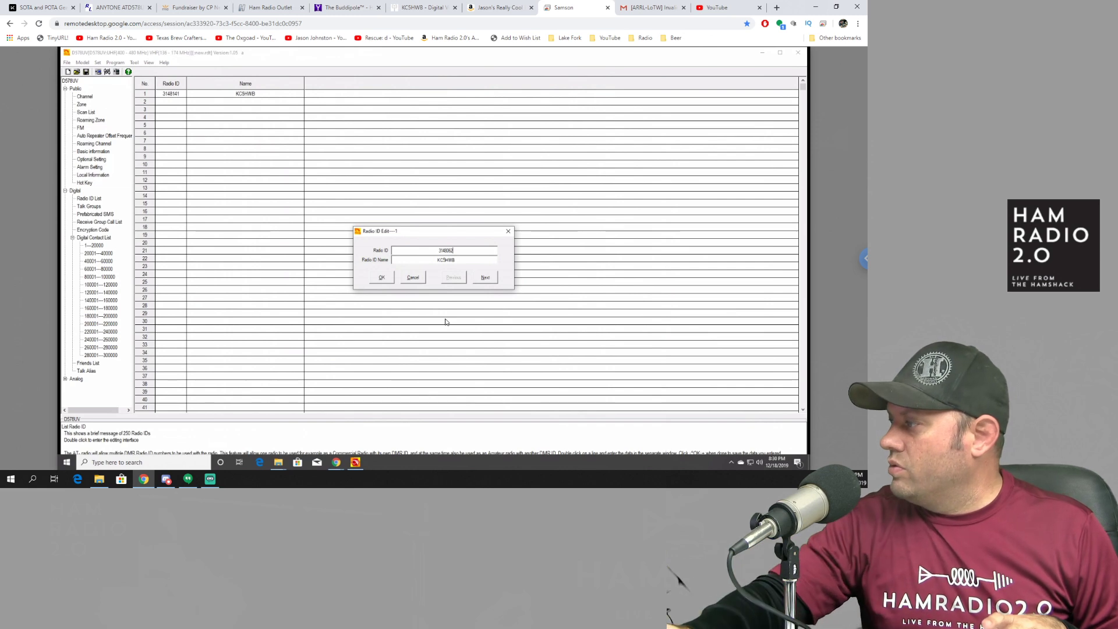
{"action": "left_click", "coordinate": [383, 280]}
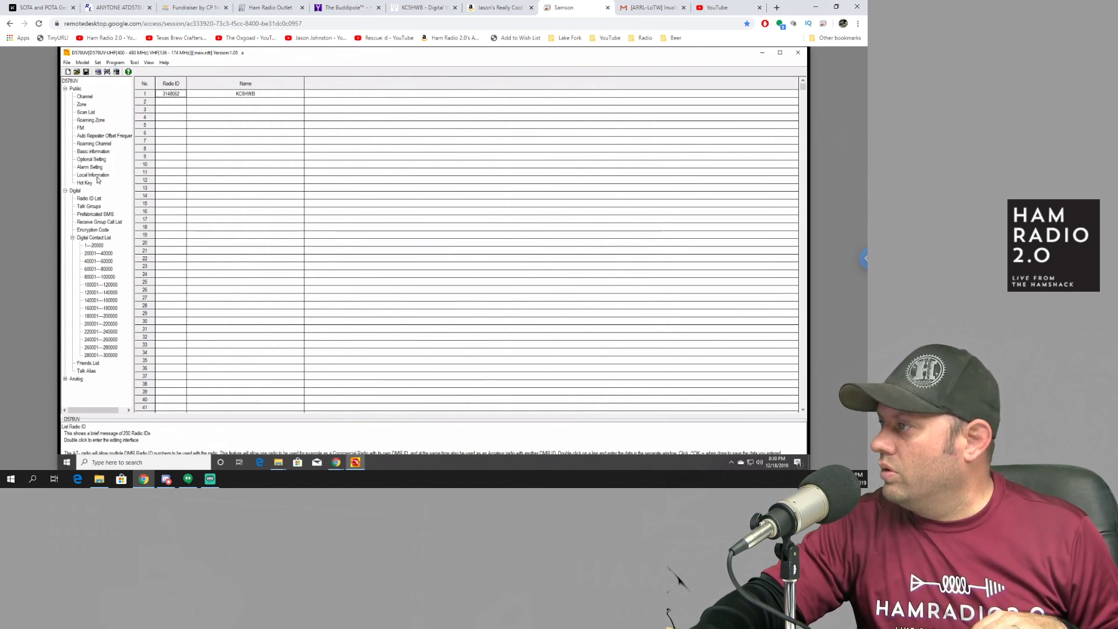
{"action": "double_click", "coordinate": [92, 159]}
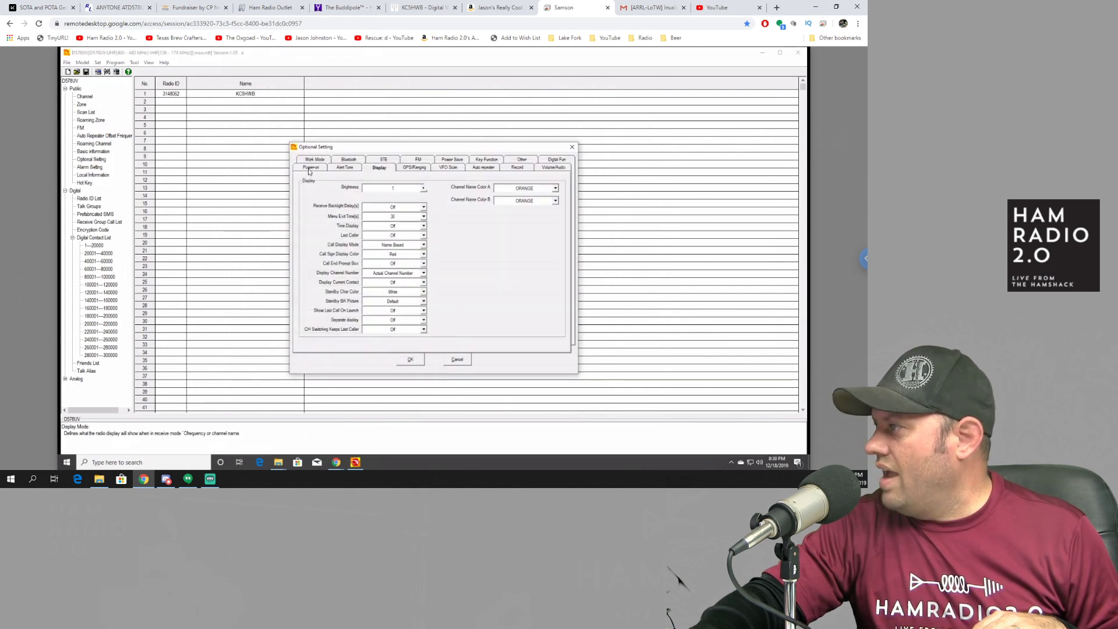
Step: Set the Power-on Interface to Custom Char with display lines 'HAM RADIO' and '2'
{"action": "left_click", "coordinate": [310, 168]}
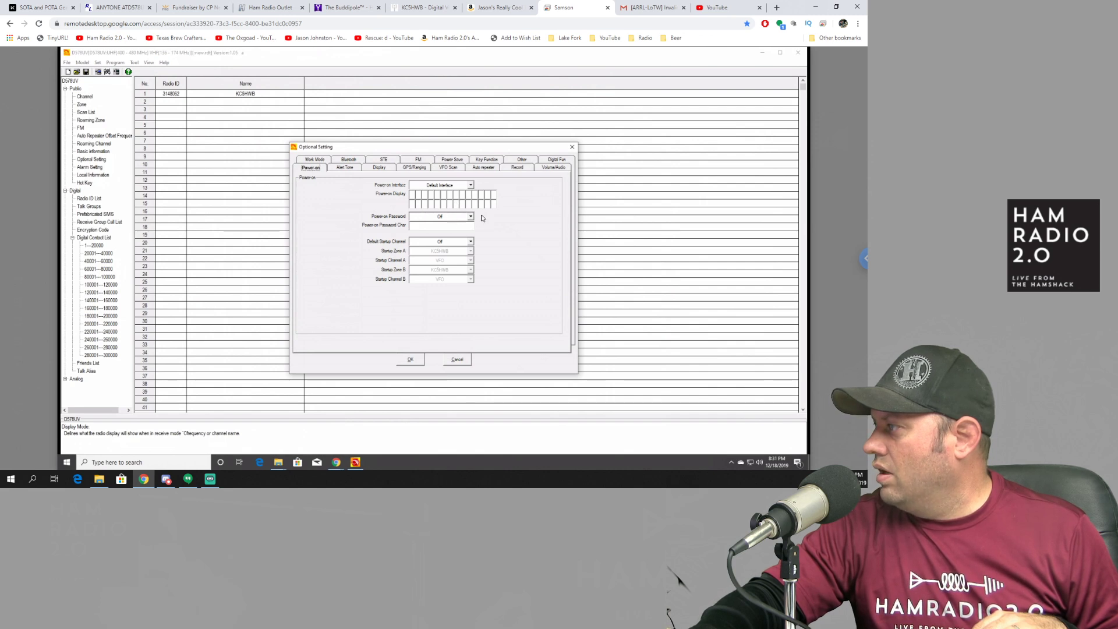
{"action": "left_click", "coordinate": [471, 186]}
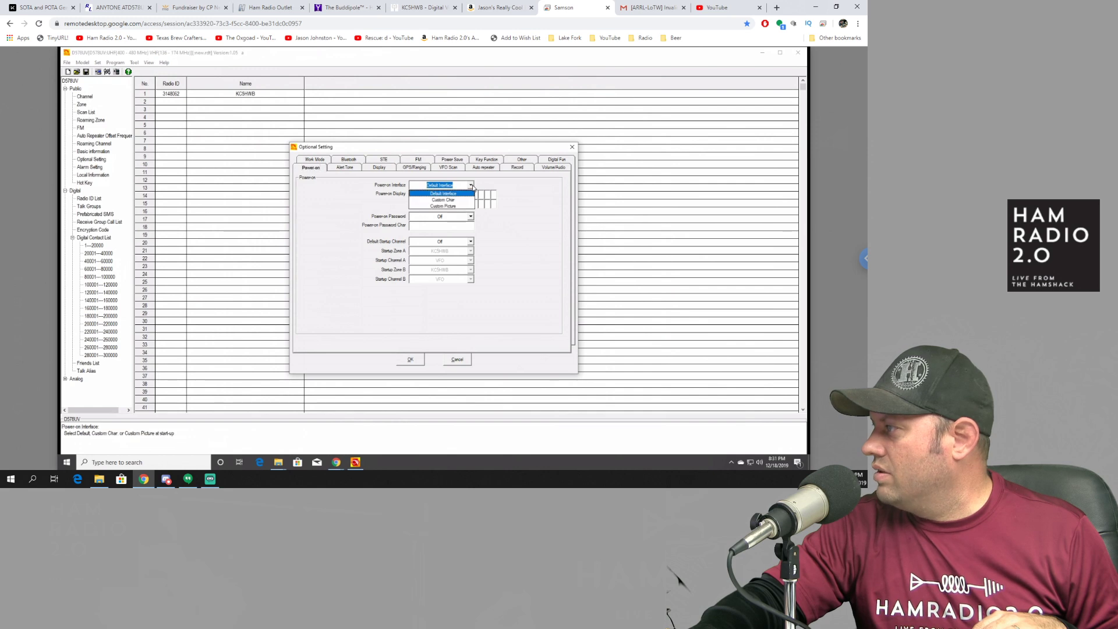
{"action": "left_click", "coordinate": [416, 200]}
{"action": "left_click", "coordinate": [414, 195]}
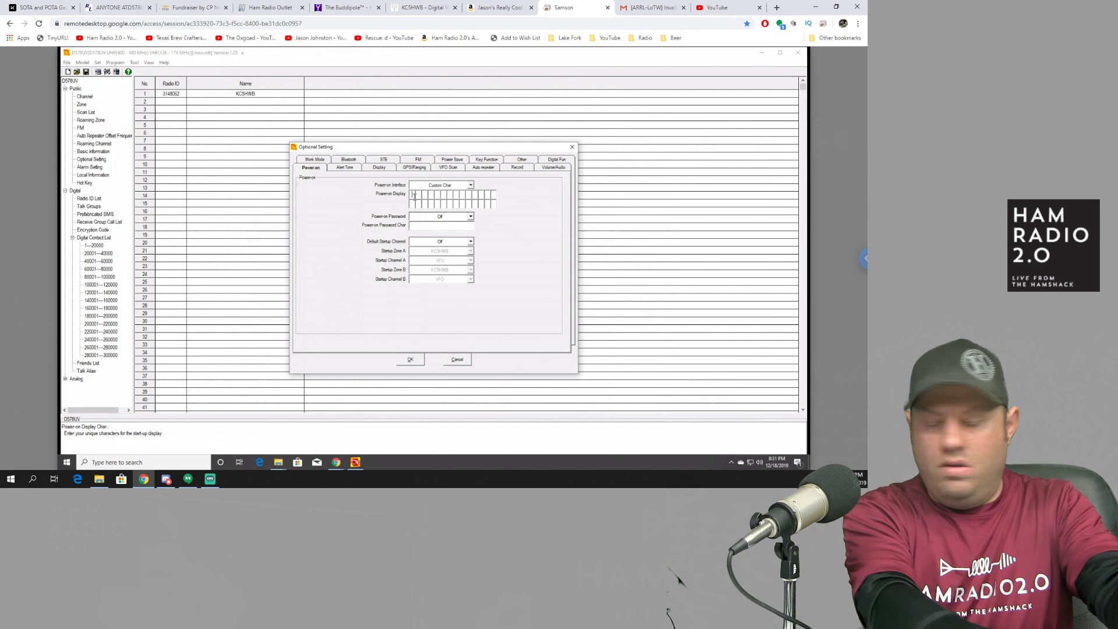
{"action": "type", "text": "HAM"}
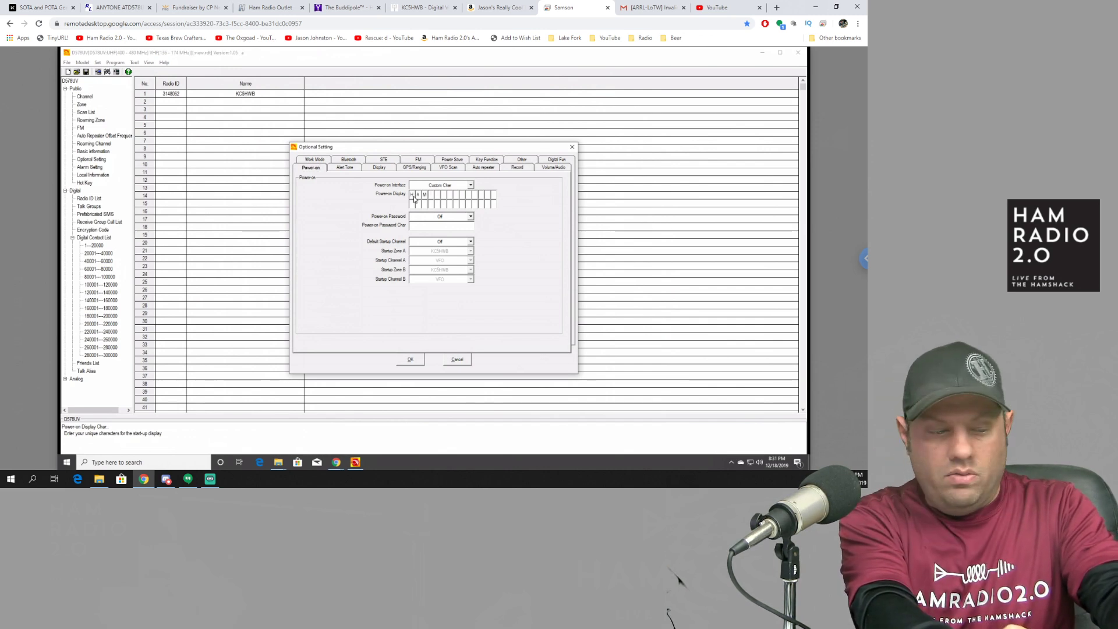
{"action": "type", "text": " RADIO"}
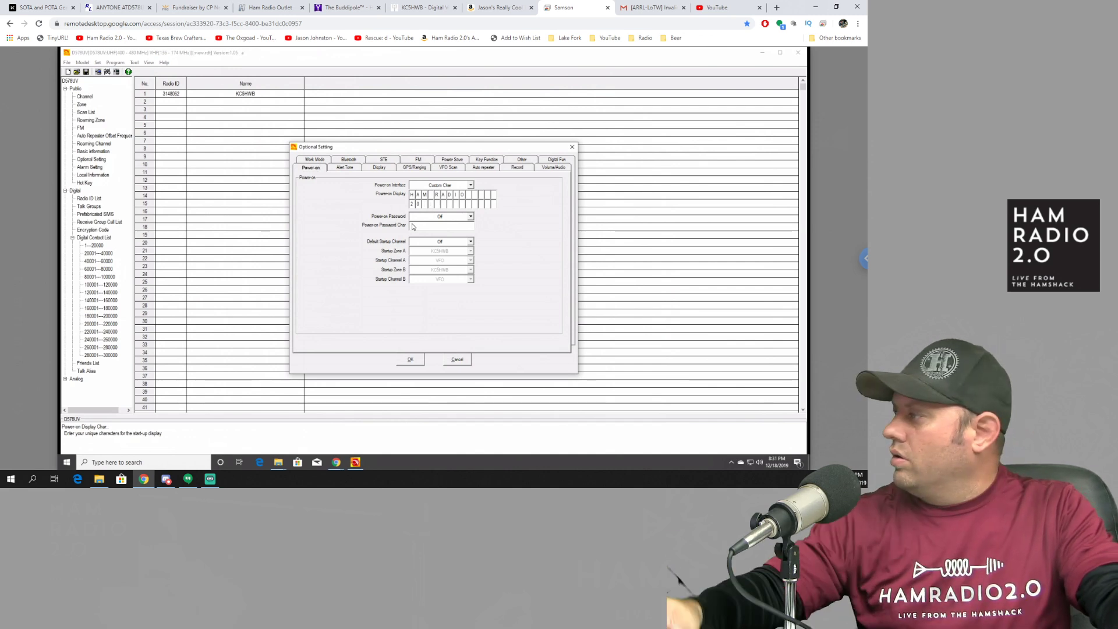
{"action": "left_click", "coordinate": [418, 203]}
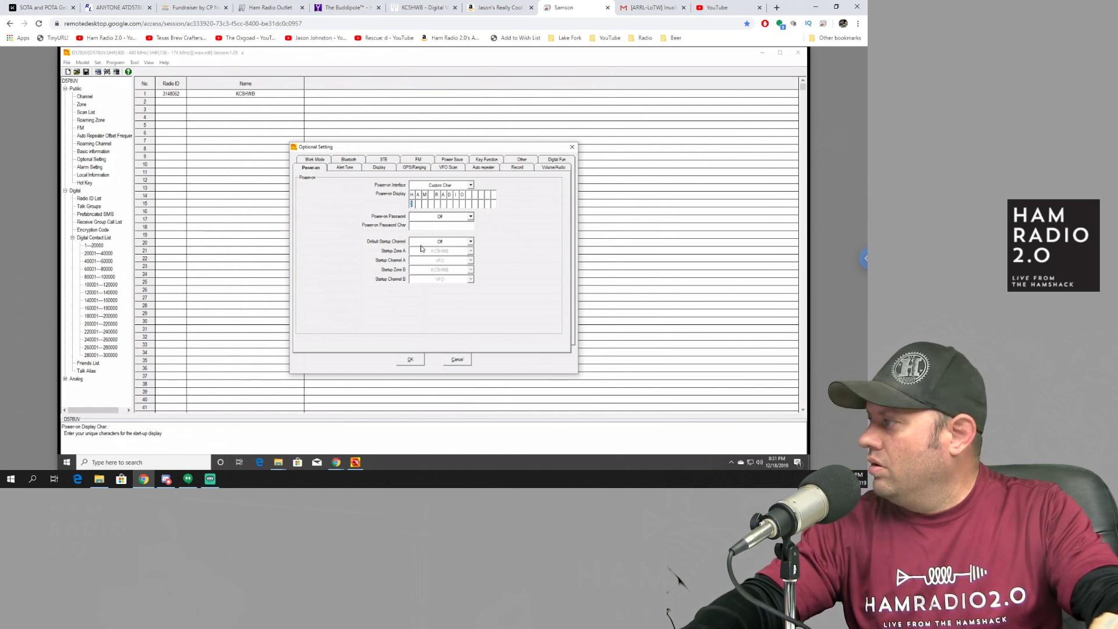
{"action": "type", "text": "2"}
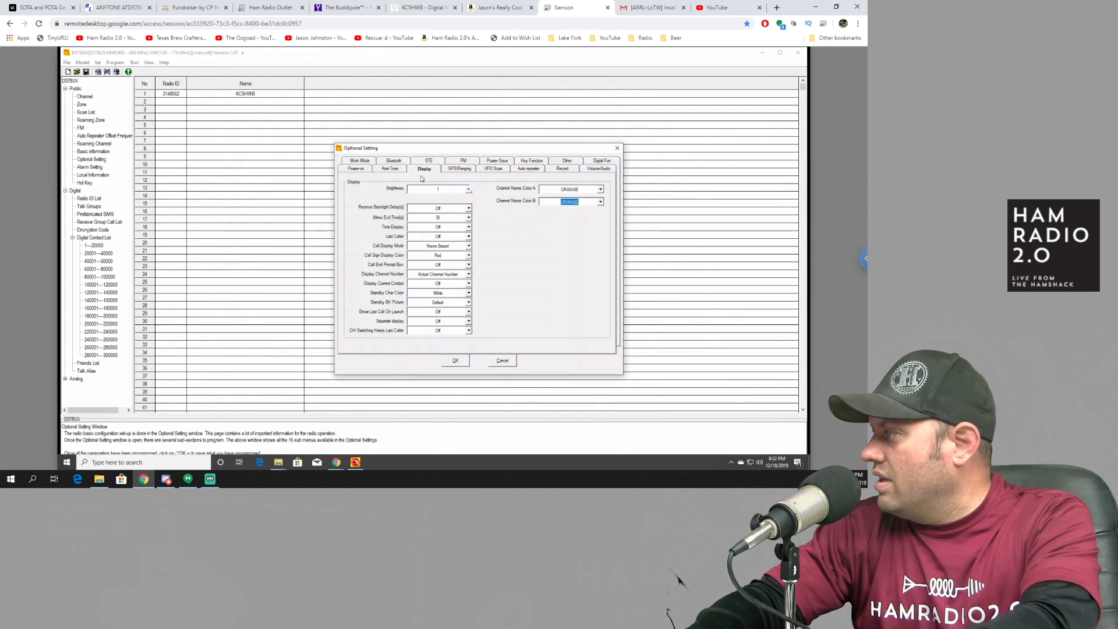
Step: Review the GPS/Ranging, VFO Scan, Auto Repeater, Record and Audio pages, keeping Maximum Volume at Indoors, then show Work Mode
{"action": "left_click", "coordinate": [456, 171]}
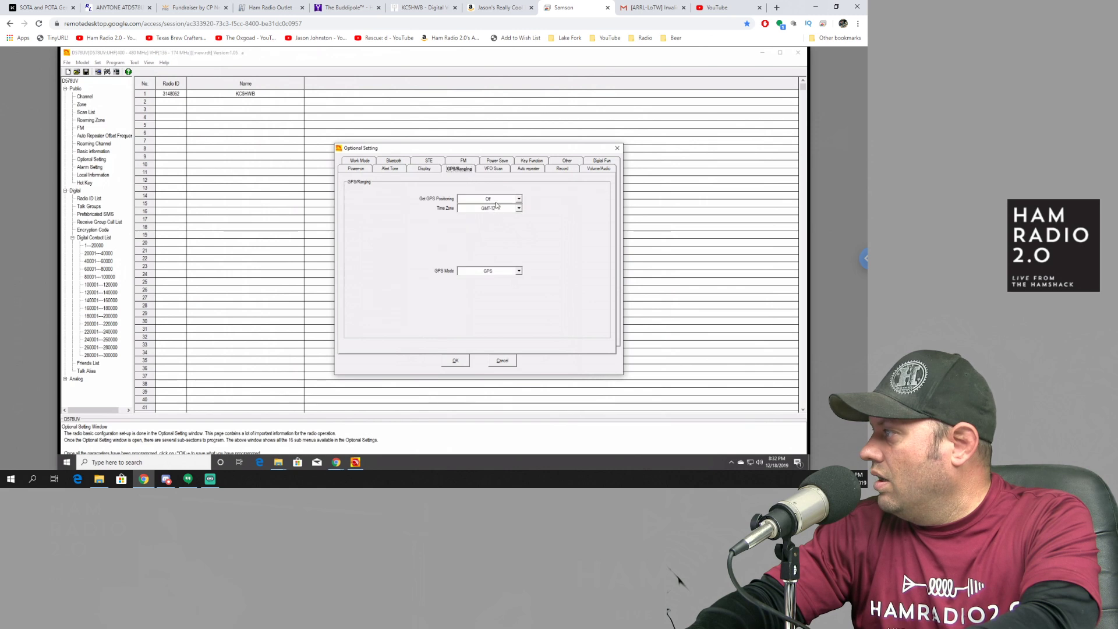
{"action": "left_click", "coordinate": [497, 170]}
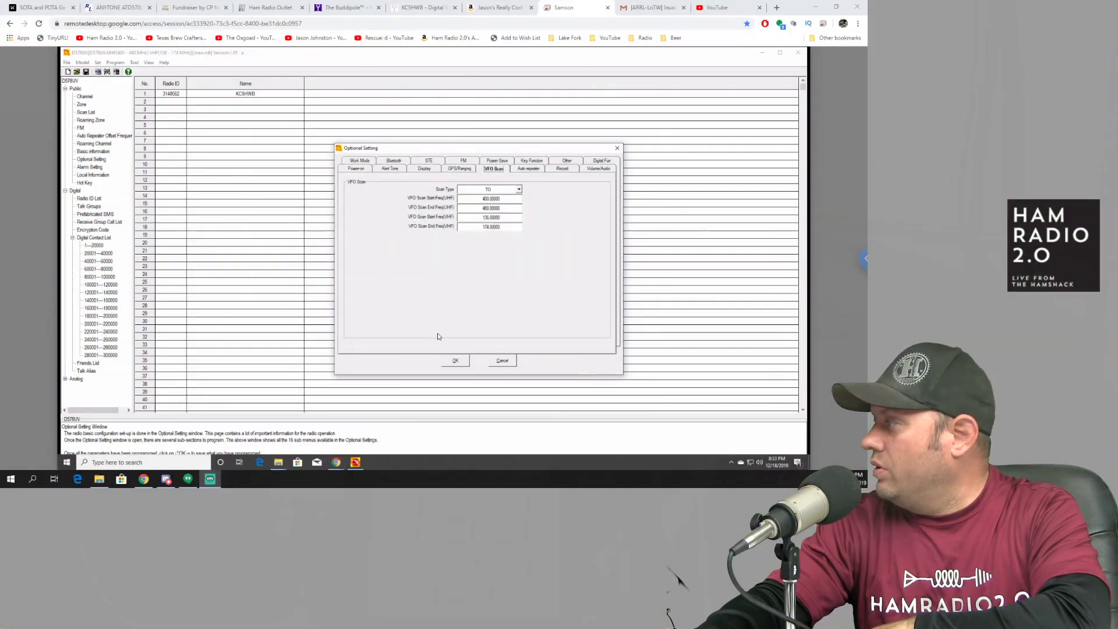
{"action": "left_click", "coordinate": [528, 168]}
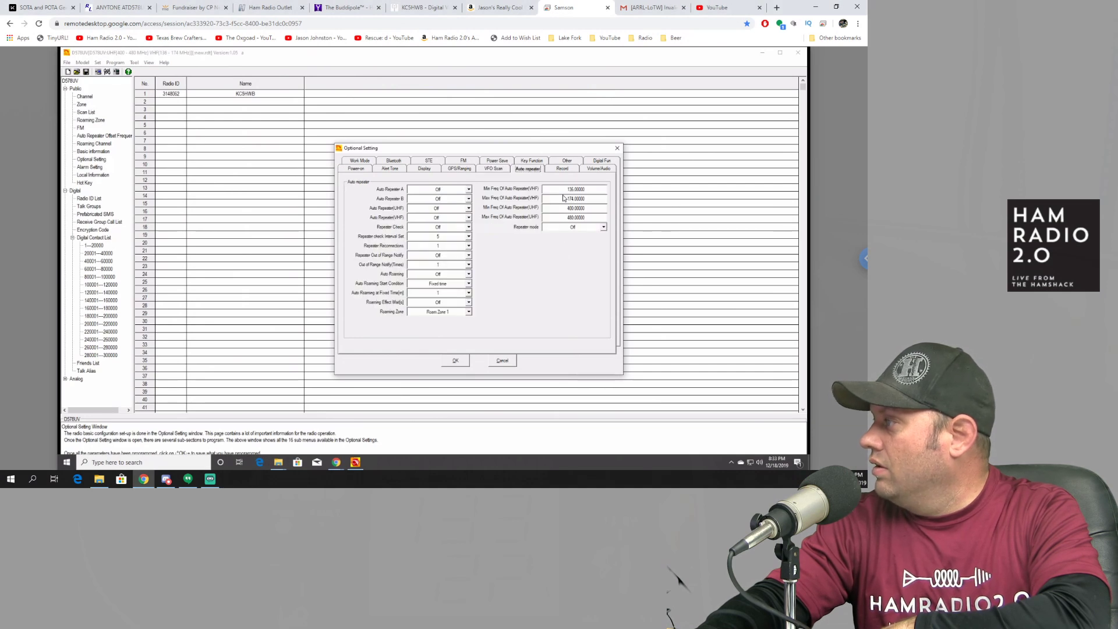
{"action": "left_click", "coordinate": [563, 168]}
{"action": "left_click", "coordinate": [607, 170]}
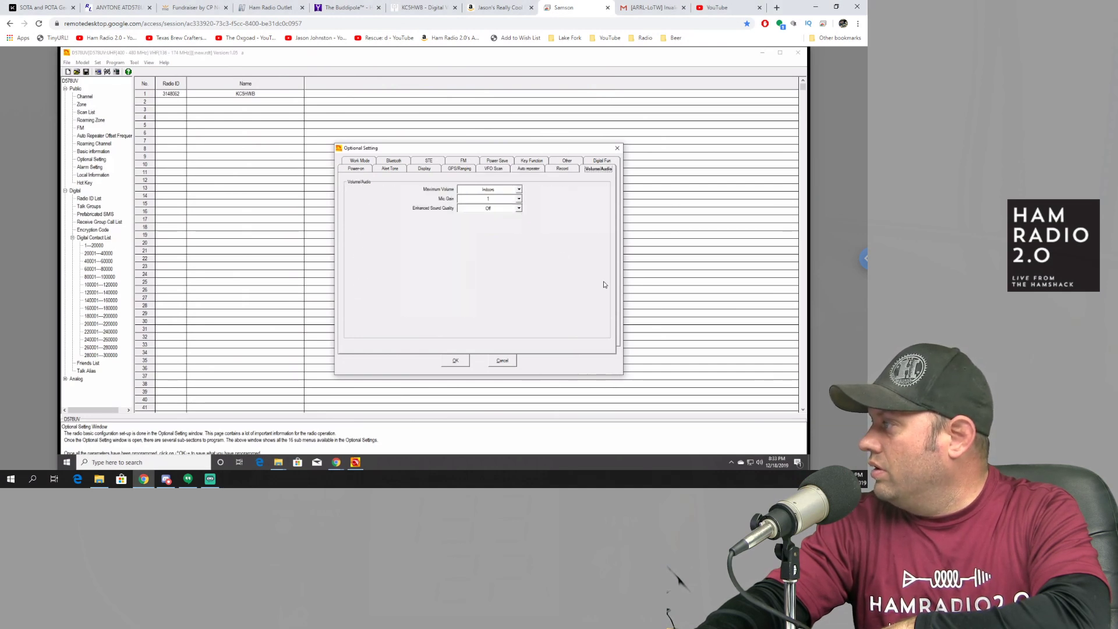
{"action": "left_click", "coordinate": [519, 189]}
{"action": "left_click", "coordinate": [519, 190]}
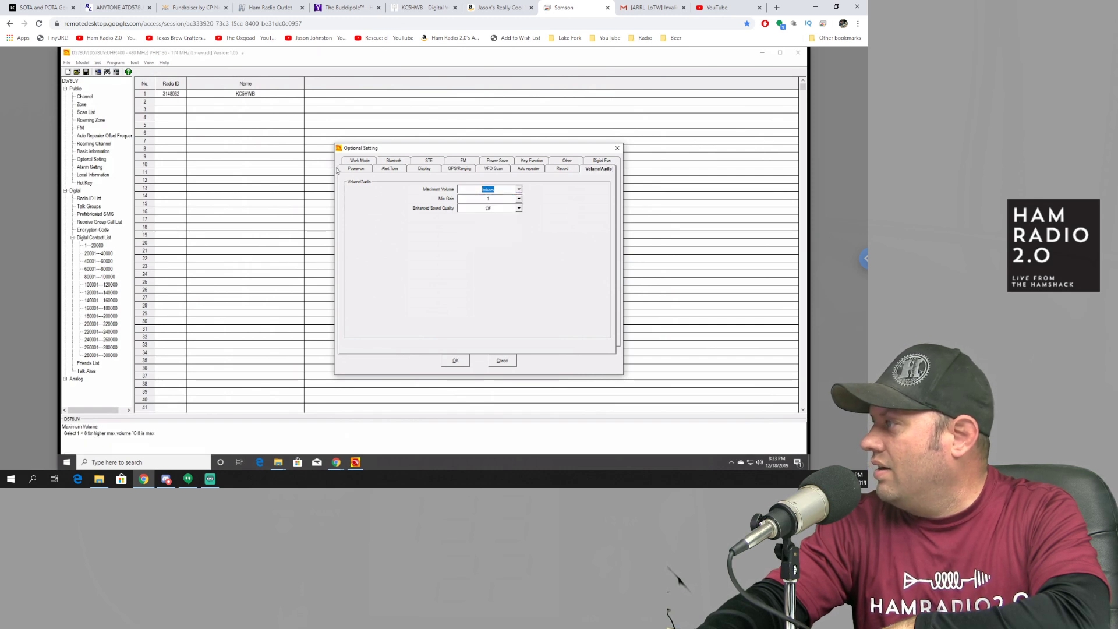
{"action": "left_click", "coordinate": [360, 161]}
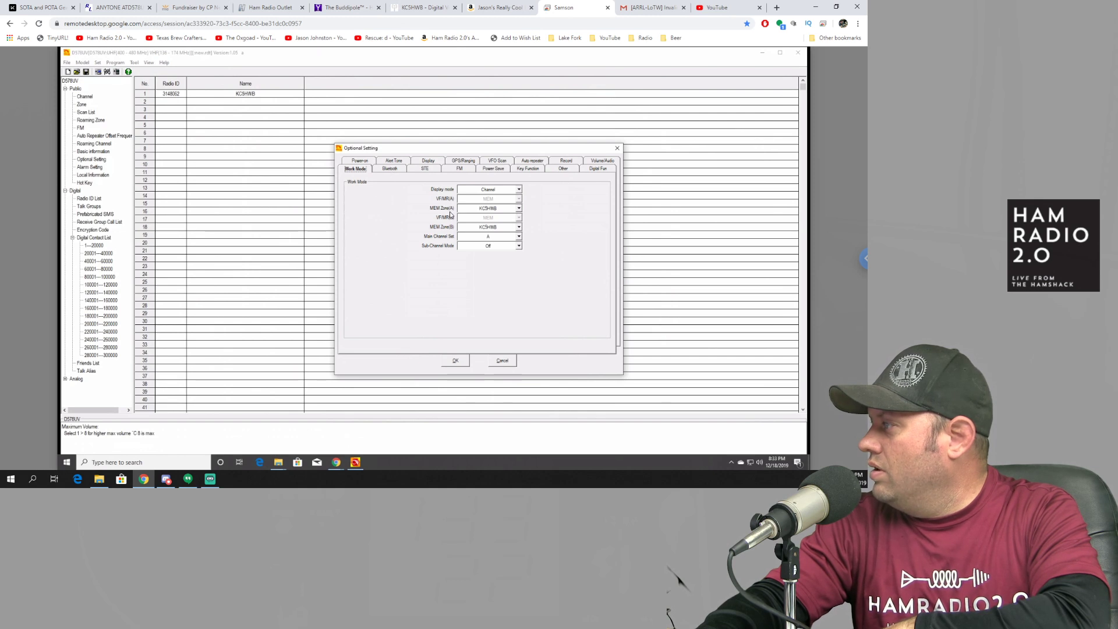
Step: Set MEM Zone(B) to Hotspot and dismiss the chat notification
{"action": "left_click", "coordinate": [519, 227]}
{"action": "left_click", "coordinate": [489, 258]}
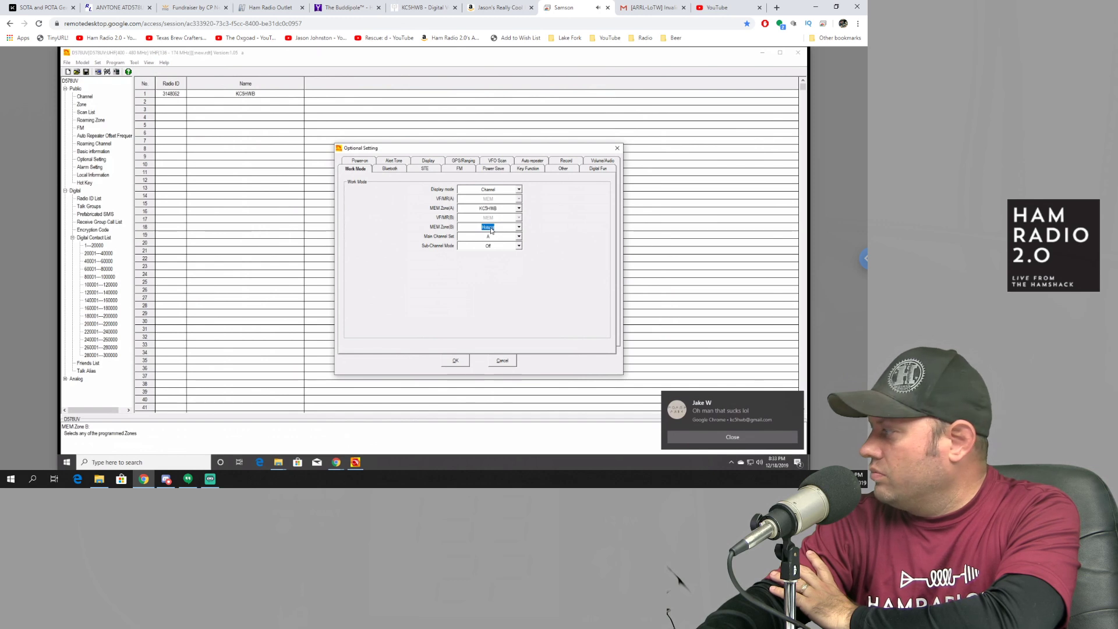
{"action": "left_click", "coordinate": [732, 438]}
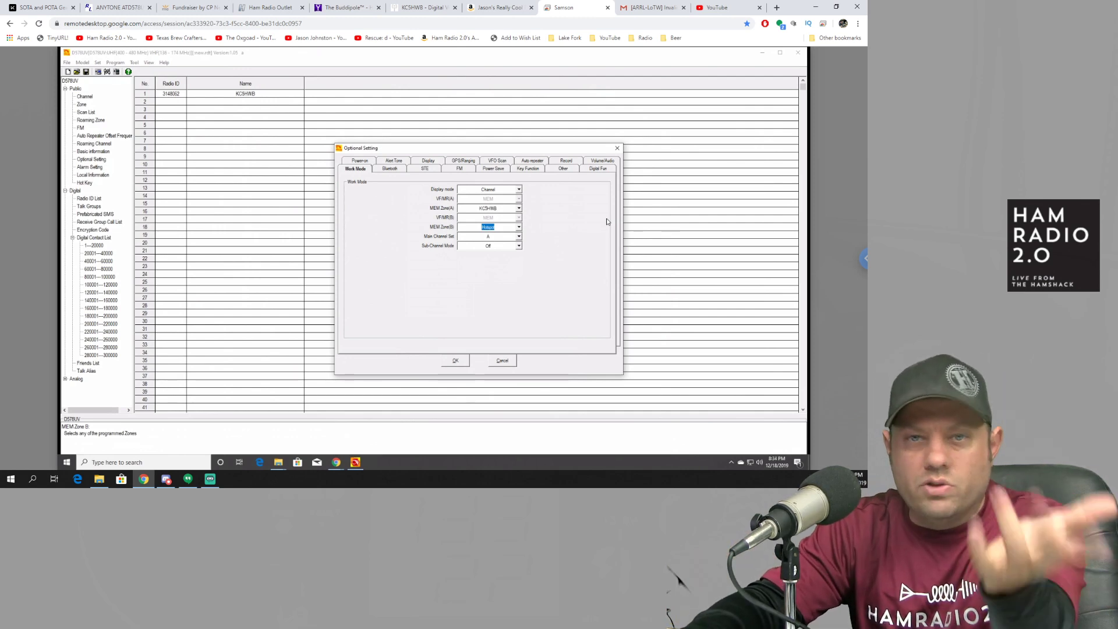
Step: Step through the Bluetooth, STE and Power Save settings to the Key Function settings
{"action": "left_click", "coordinate": [390, 169]}
{"action": "left_click", "coordinate": [424, 170]}
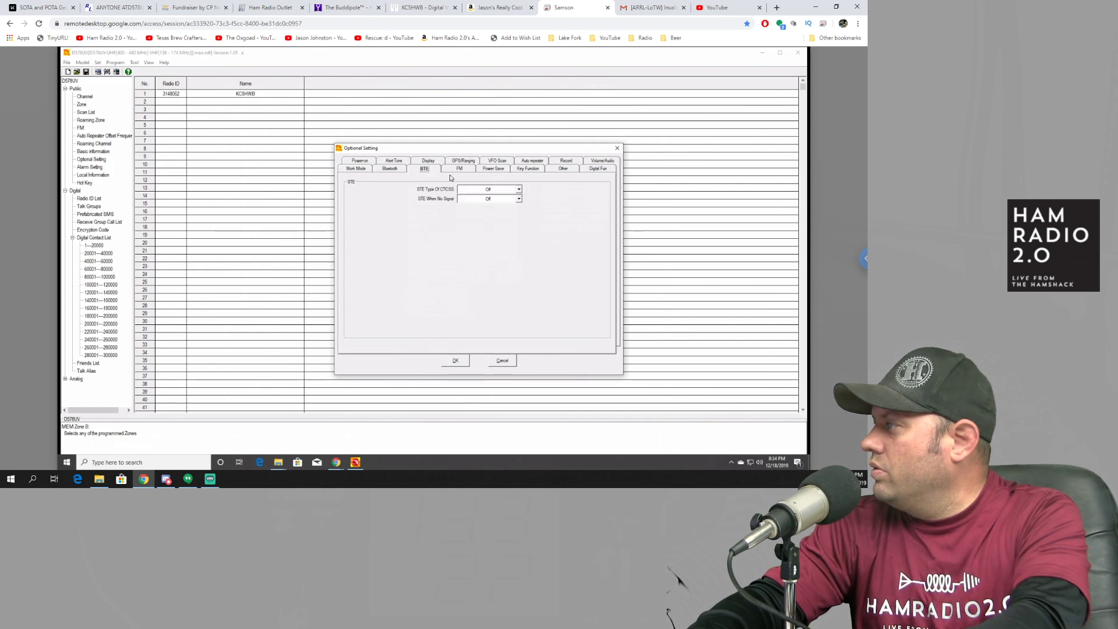
{"action": "left_click", "coordinate": [501, 170]}
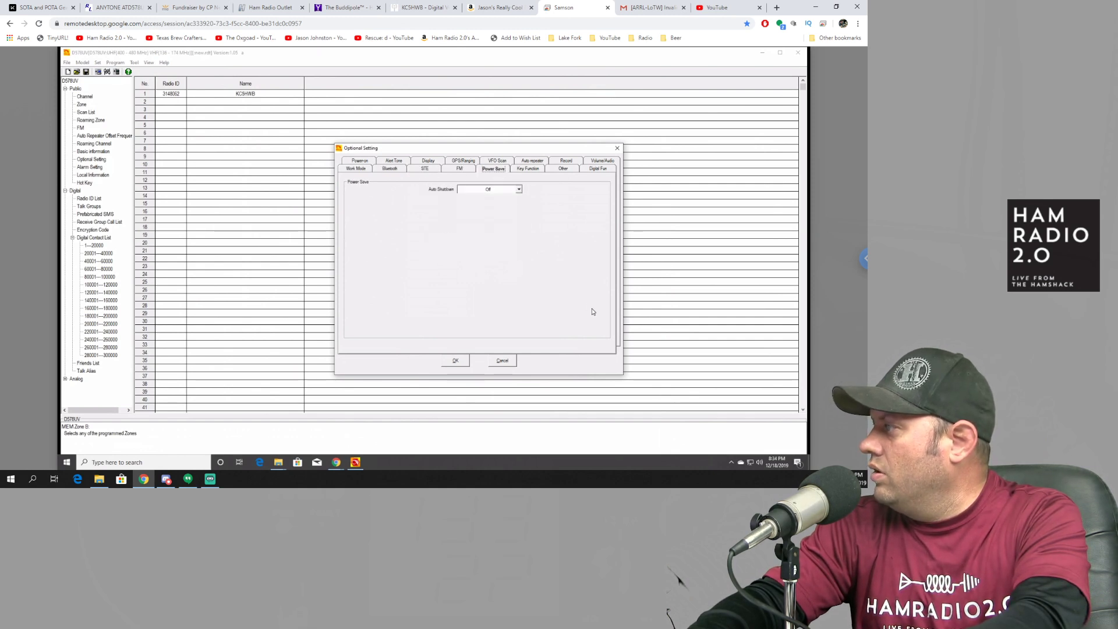
{"action": "left_click", "coordinate": [538, 170]}
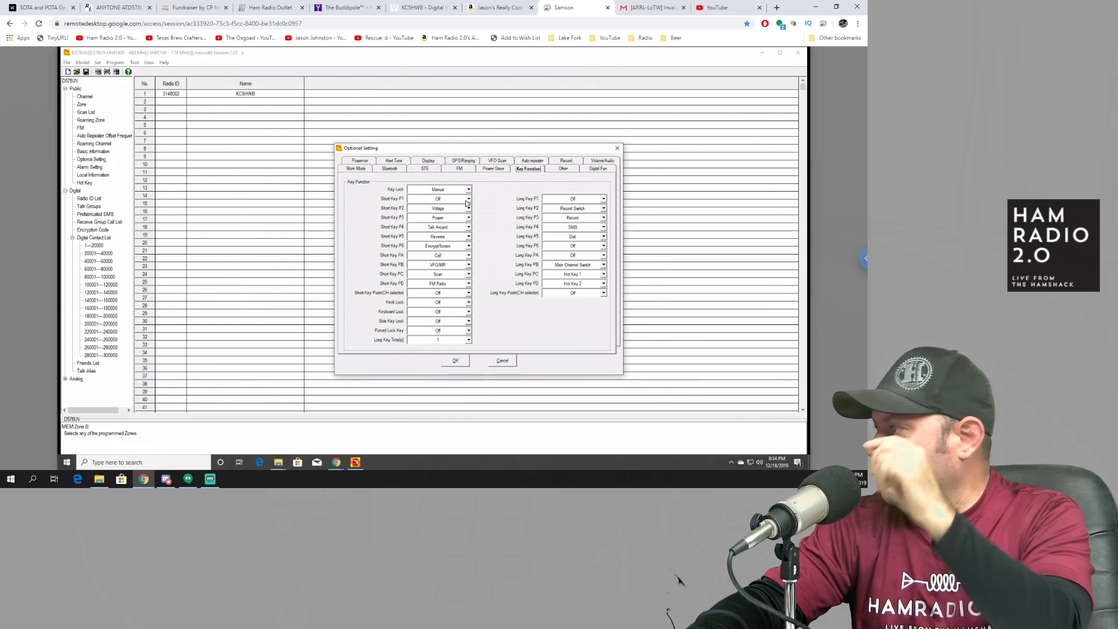
Step: Assign VFO/MR to Short Key P1 and Scan to Short Key P6
{"action": "left_click", "coordinate": [468, 199]}
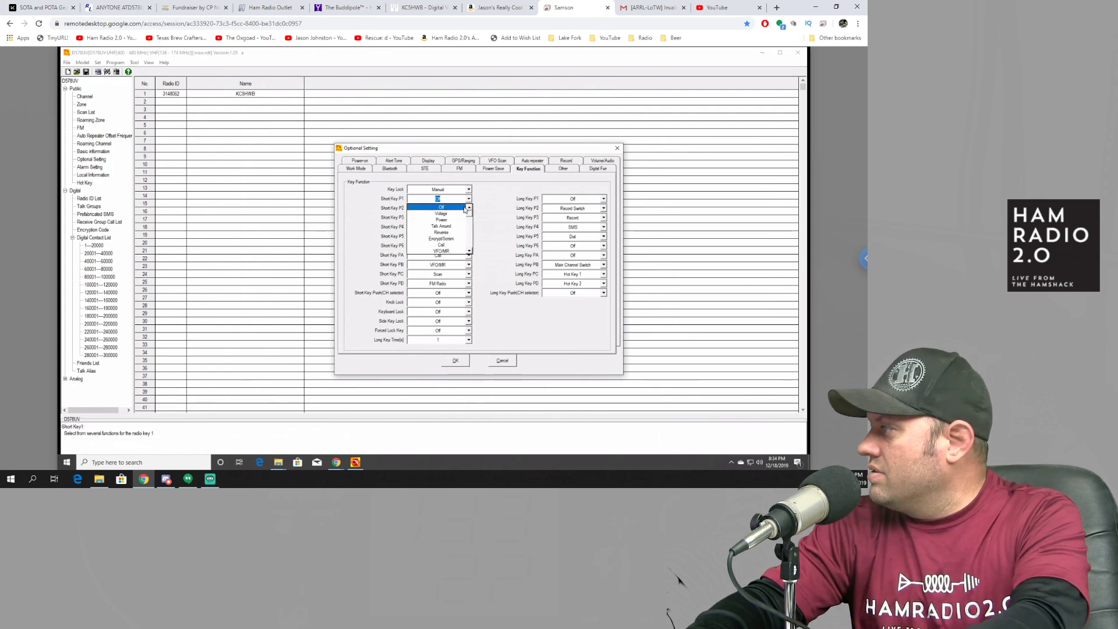
{"action": "left_click", "coordinate": [455, 250]}
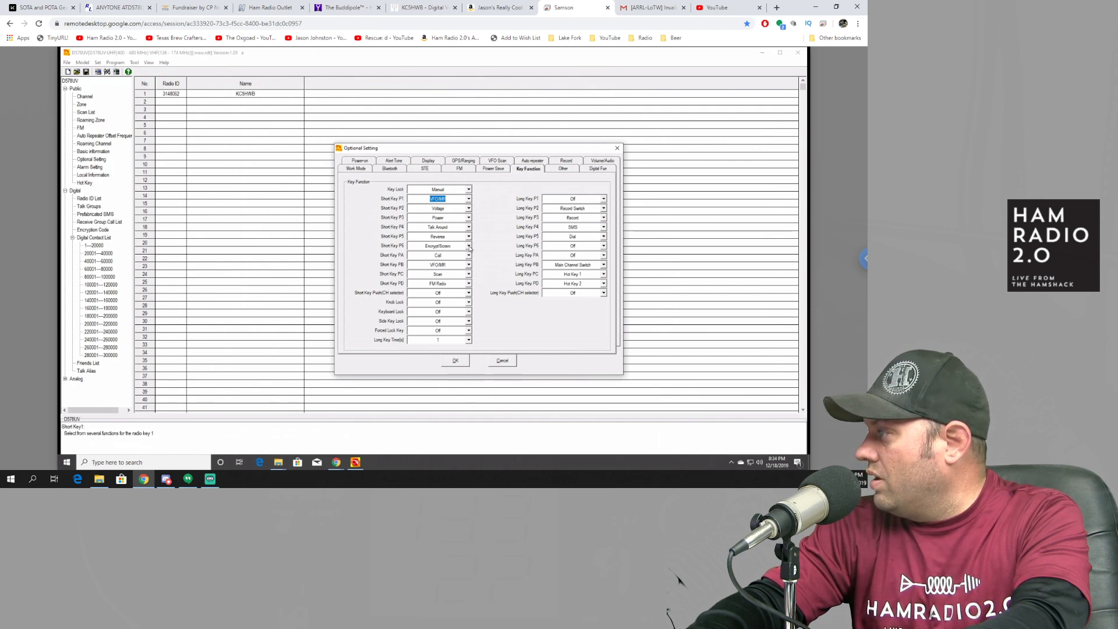
{"action": "left_click", "coordinate": [469, 246]}
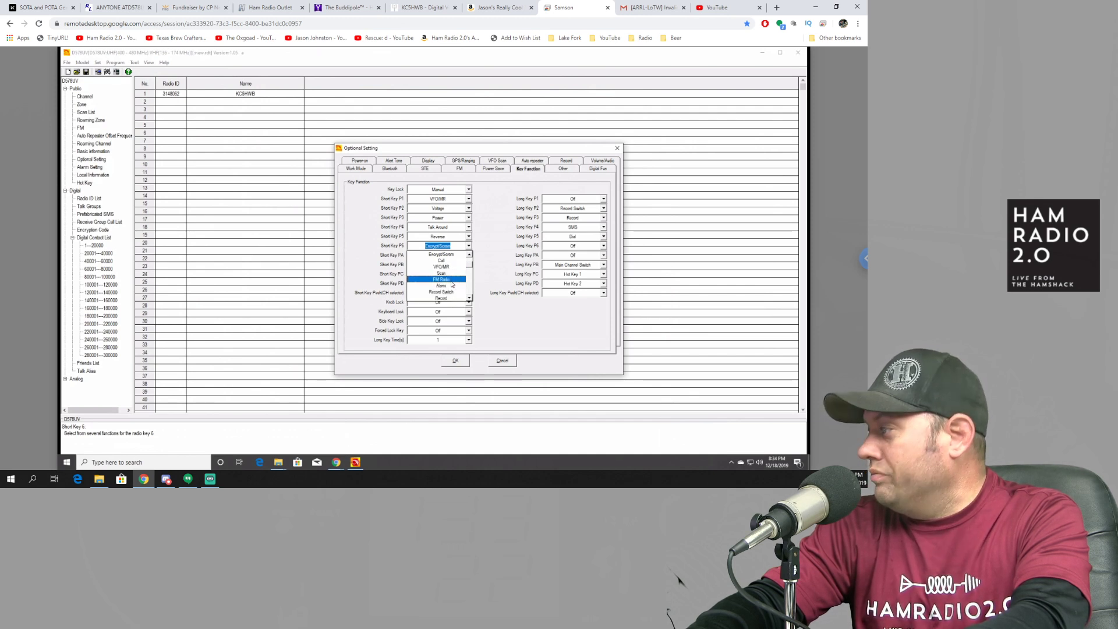
{"action": "left_click", "coordinate": [446, 274]}
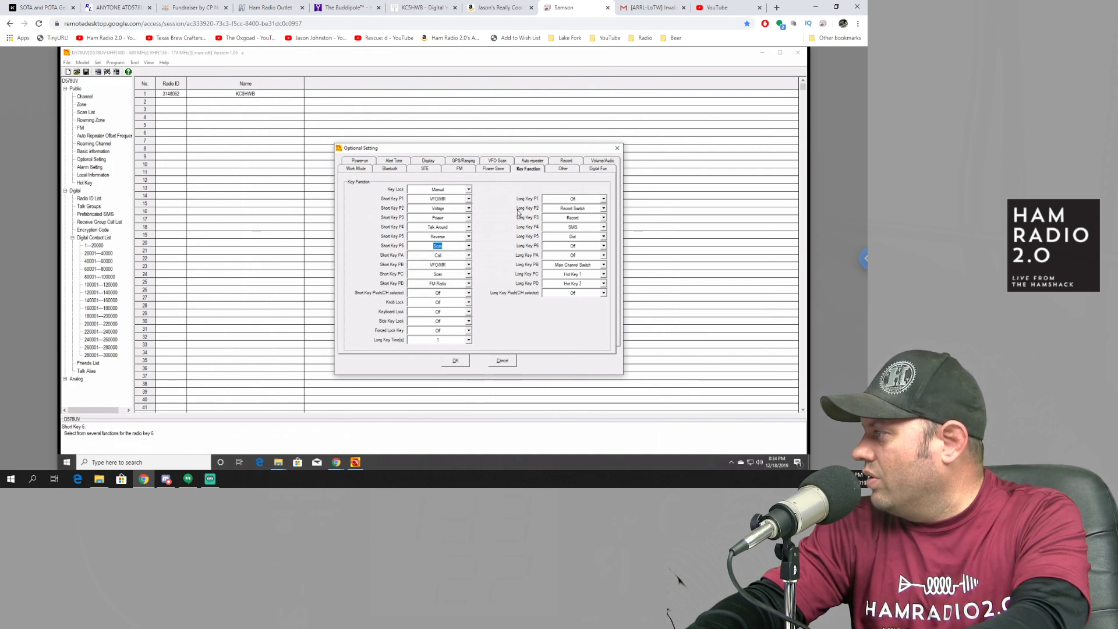
Step: Turn Short Keys PD and PC off, leaving PA and PB unchanged
{"action": "left_click", "coordinate": [469, 257]}
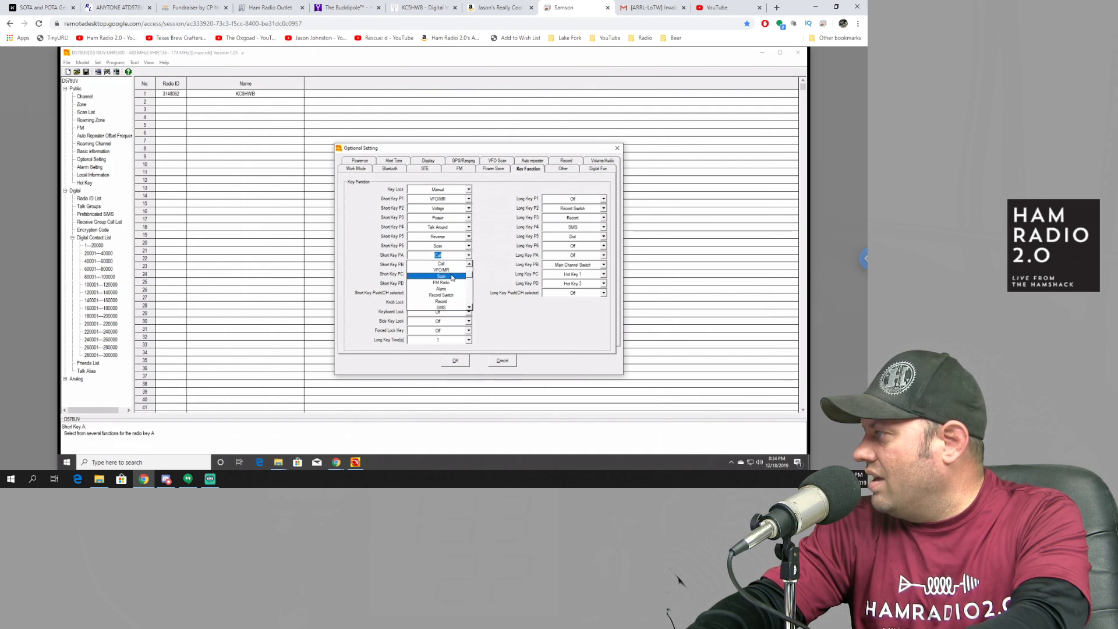
{"action": "left_click", "coordinate": [490, 279]}
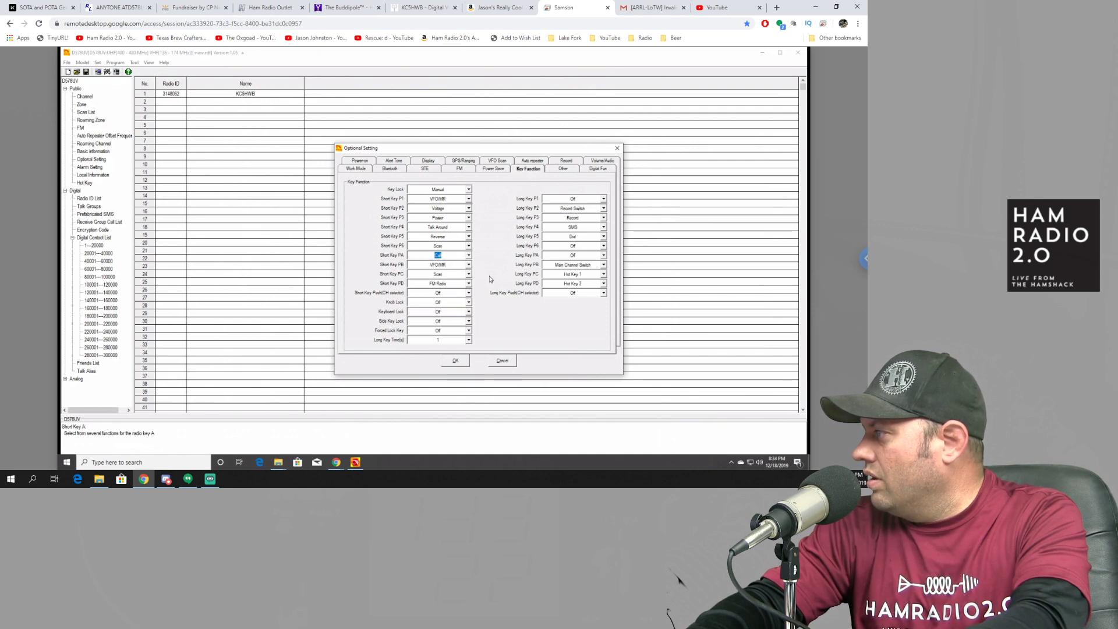
{"action": "left_click", "coordinate": [469, 285]}
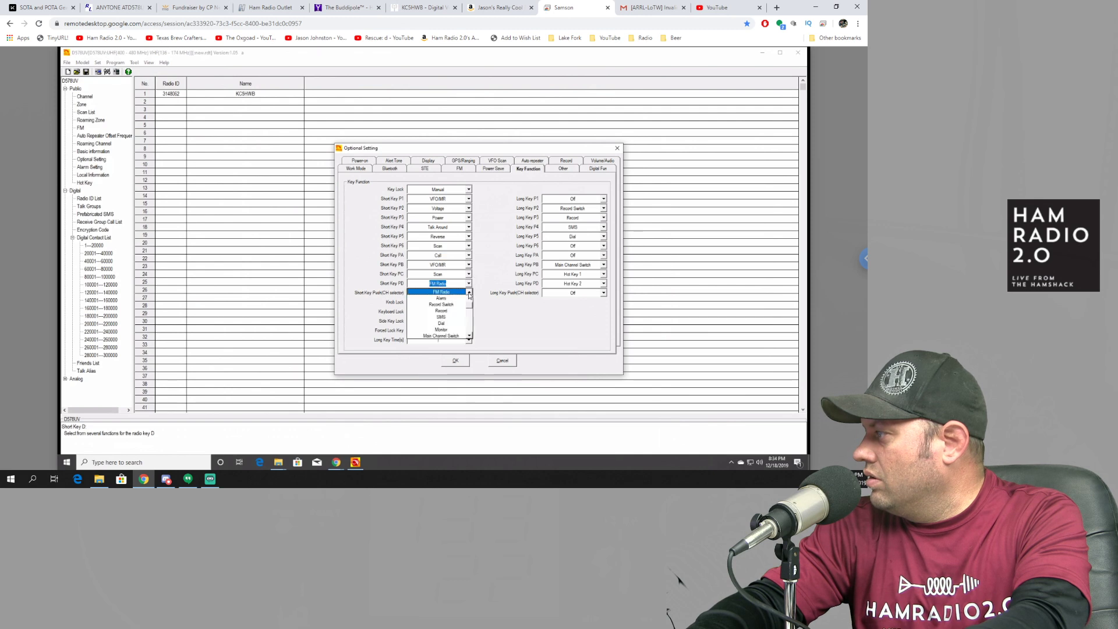
{"action": "left_click_drag", "start_coordinate": [471, 308], "coordinate": [472, 292]}
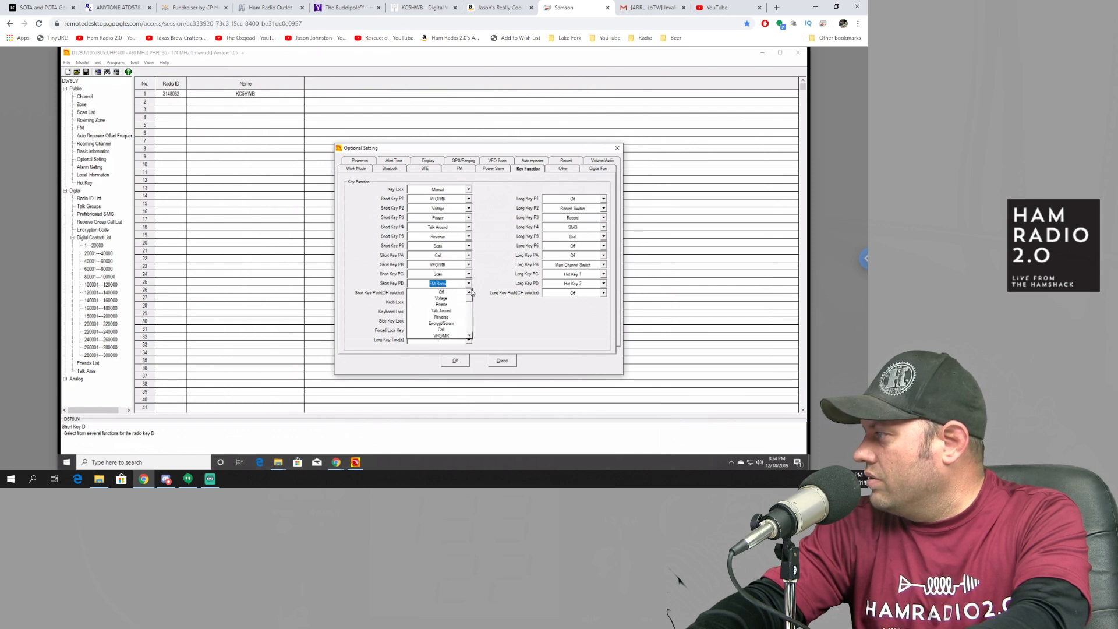
{"action": "left_click", "coordinate": [458, 292]}
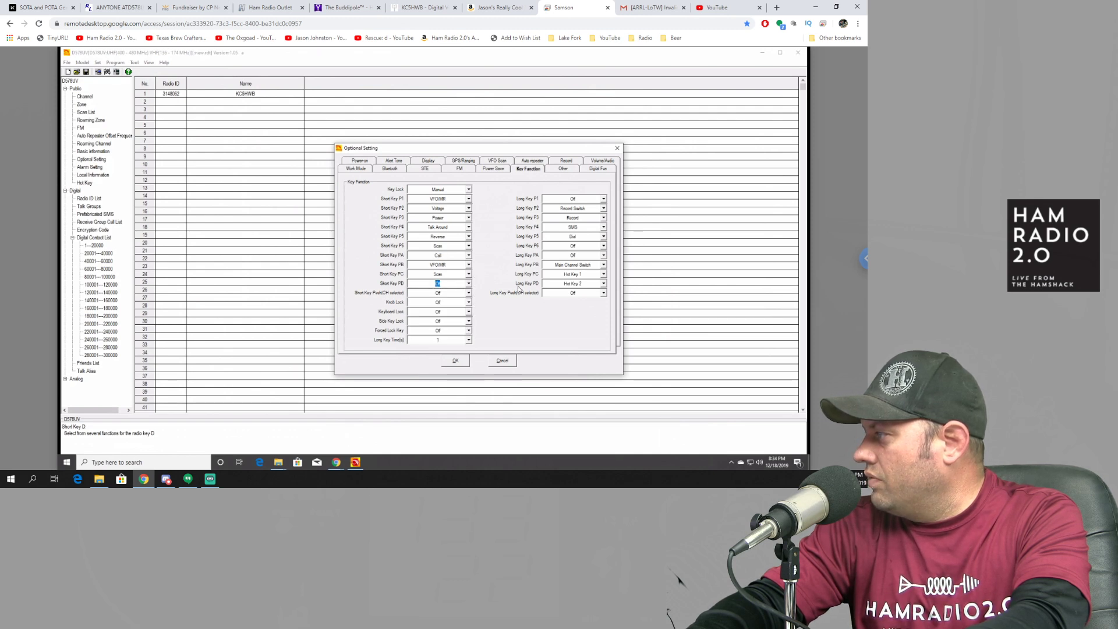
{"action": "left_click", "coordinate": [469, 274]}
{"action": "left_click", "coordinate": [449, 283]}
{"action": "left_click", "coordinate": [469, 265]}
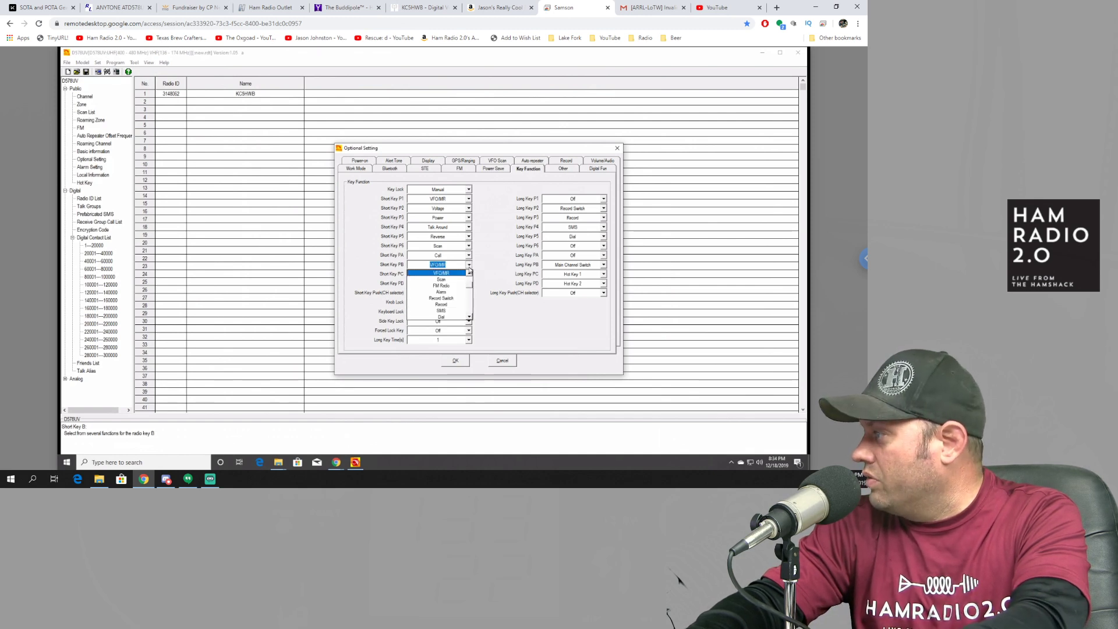
{"action": "left_click_drag", "start_coordinate": [471, 291], "coordinate": [469, 302]}
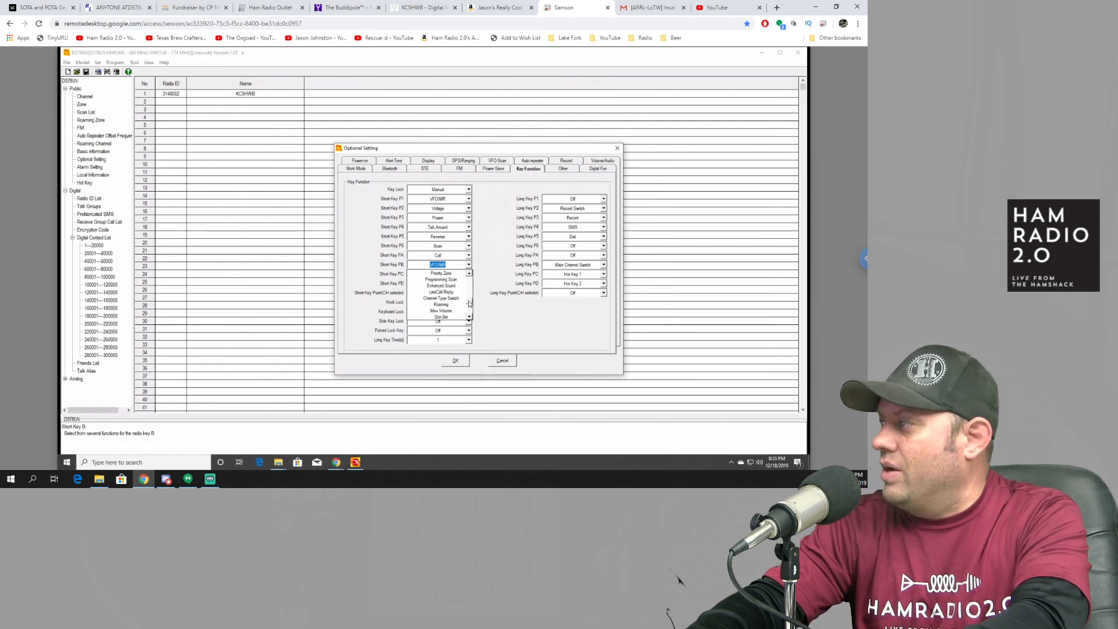
{"action": "left_click_drag", "start_coordinate": [469, 303], "coordinate": [470, 309]}
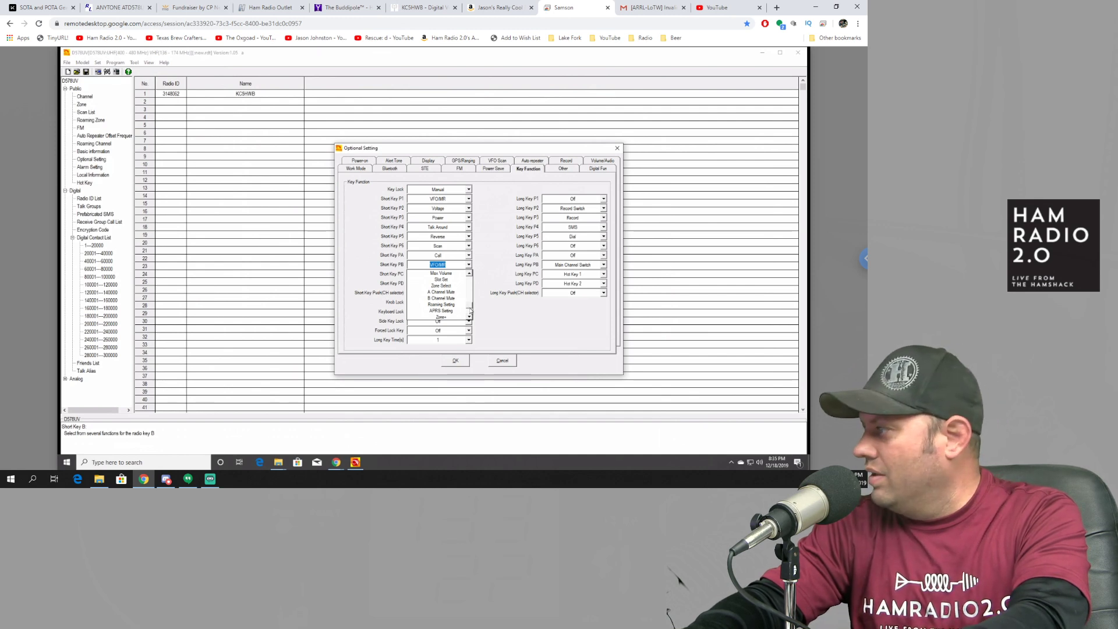
{"action": "left_click_drag", "start_coordinate": [470, 307], "coordinate": [472, 319]}
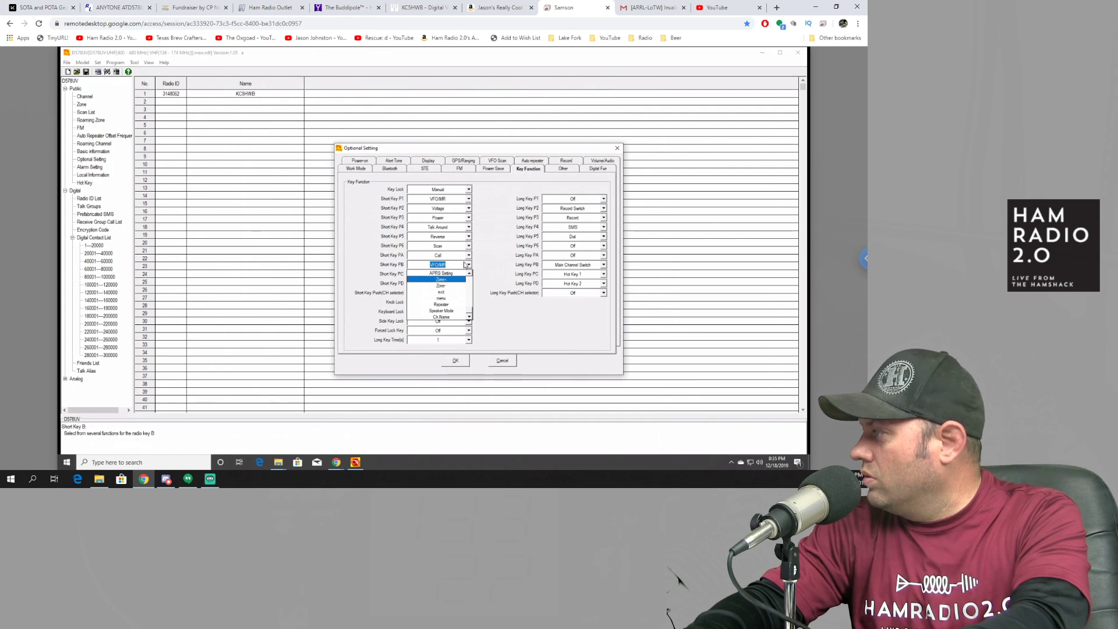
{"action": "left_click", "coordinate": [488, 249]}
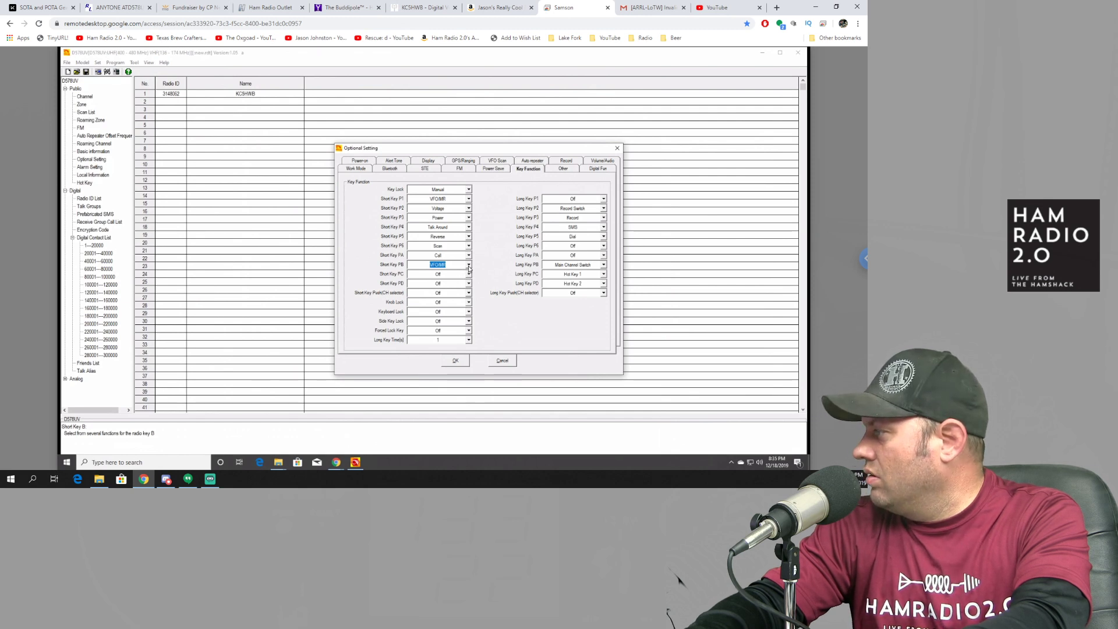
Step: Turn Short Key PB off and keep Short Key PA at Off
{"action": "left_click", "coordinate": [469, 266]}
{"action": "scroll", "coordinate": [470, 274], "scroll_direction": "up", "scroll_amount": 1}
{"action": "left_click", "coordinate": [466, 272]}
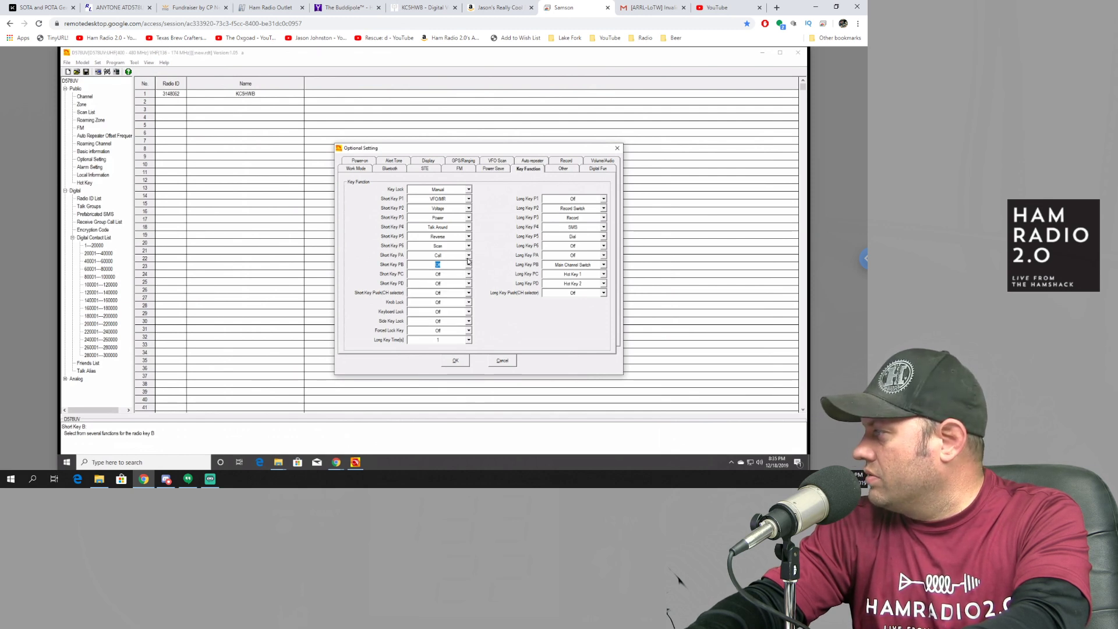
{"action": "left_click", "coordinate": [468, 257]}
{"action": "scroll", "coordinate": [470, 277], "scroll_direction": "up", "scroll_amount": 1}
{"action": "left_click", "coordinate": [452, 265]}
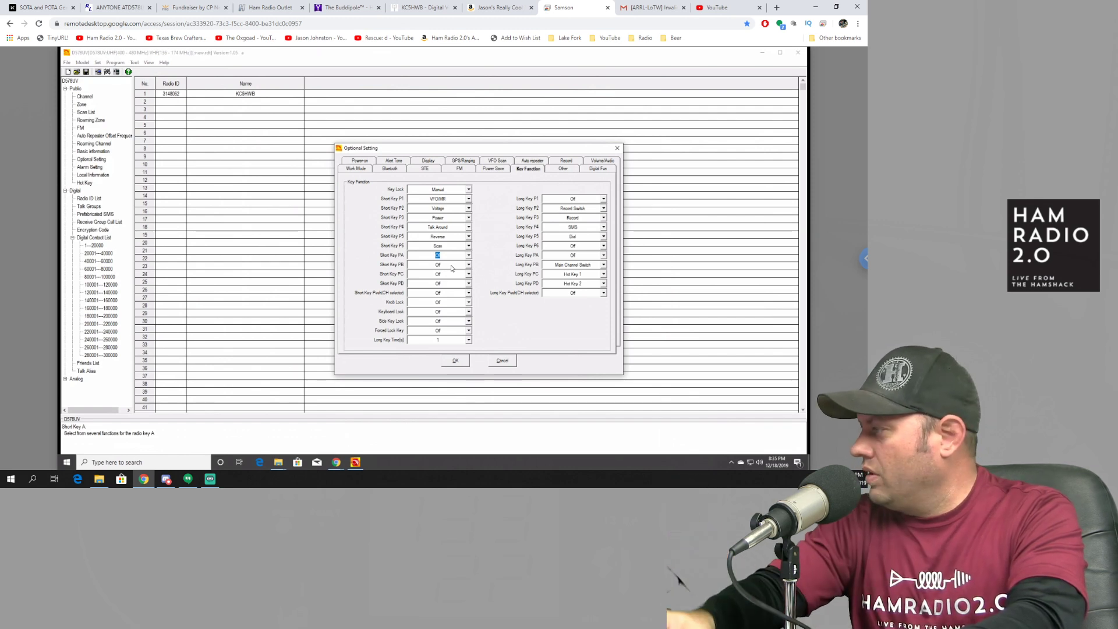
Step: Assign Zone+ to Short Key PB
{"action": "left_click", "coordinate": [469, 266]}
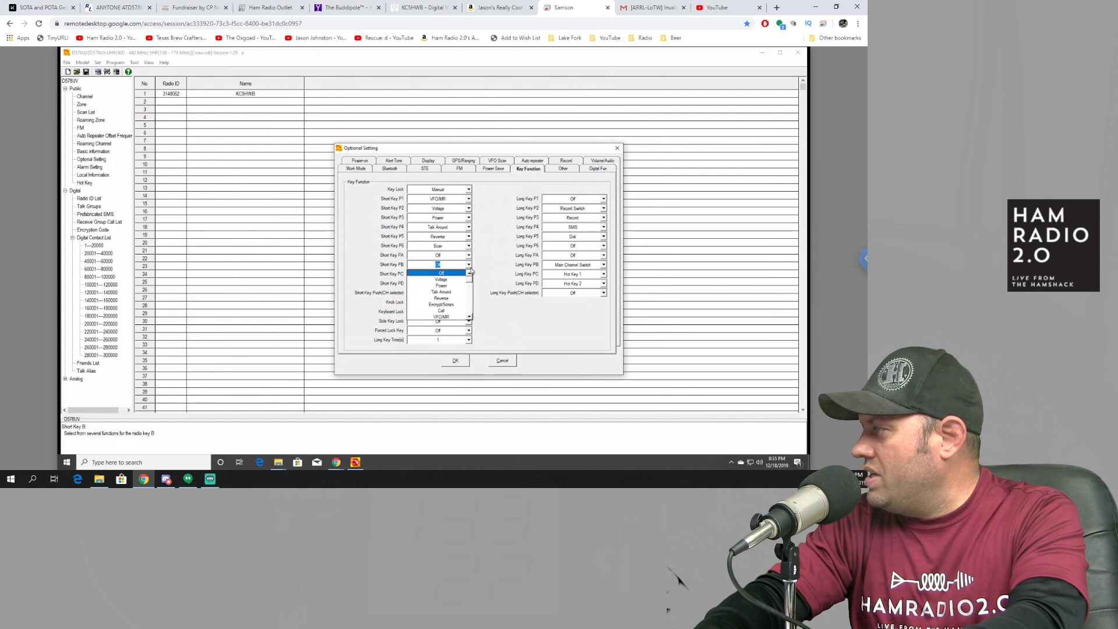
{"action": "left_click", "coordinate": [471, 313]}
{"action": "left_click", "coordinate": [470, 311]}
{"action": "left_click", "coordinate": [470, 310]}
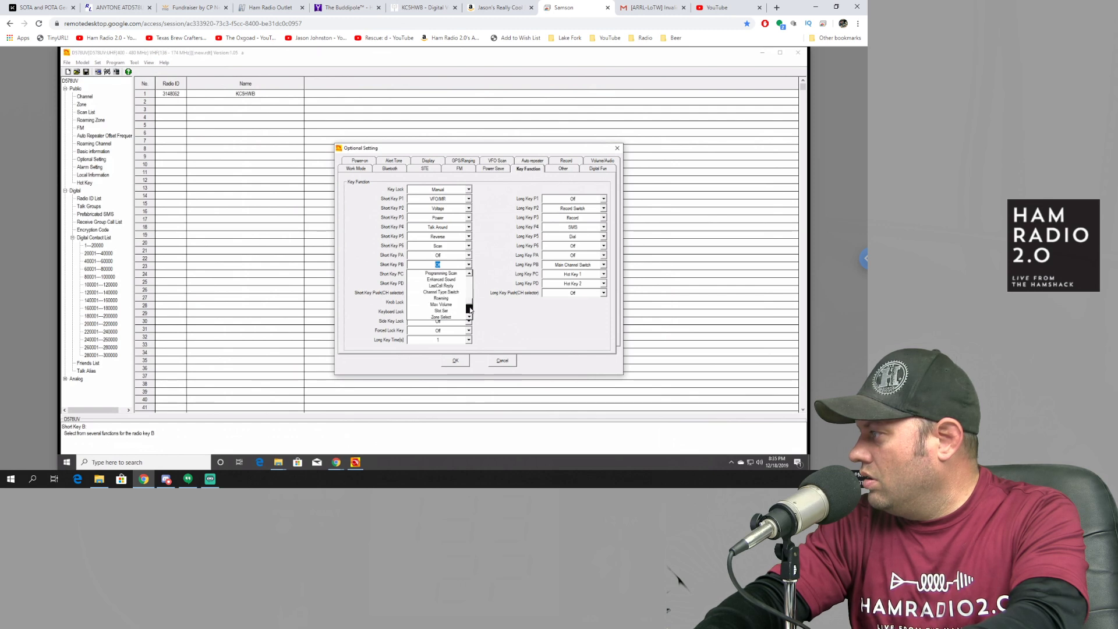
{"action": "left_click", "coordinate": [470, 310]}
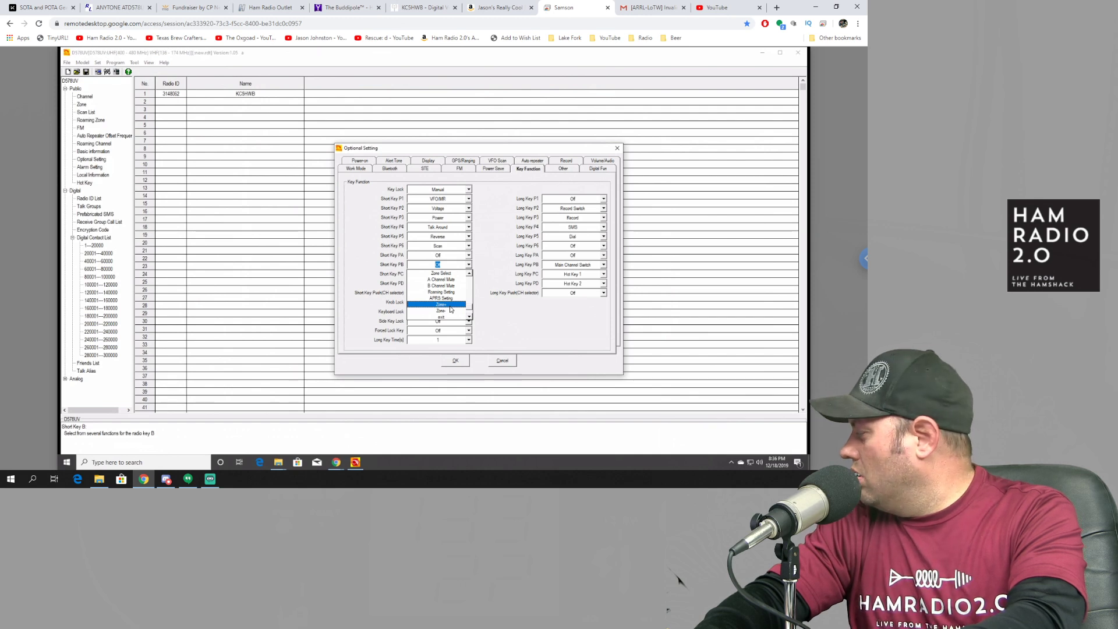
{"action": "left_click", "coordinate": [450, 308]}
Step: Assign a zone function to Short Key PC and show the Other settings
{"action": "left_click", "coordinate": [469, 275]}
{"action": "left_click", "coordinate": [471, 319]}
{"action": "left_click", "coordinate": [470, 319]}
{"action": "left_click", "coordinate": [471, 319]}
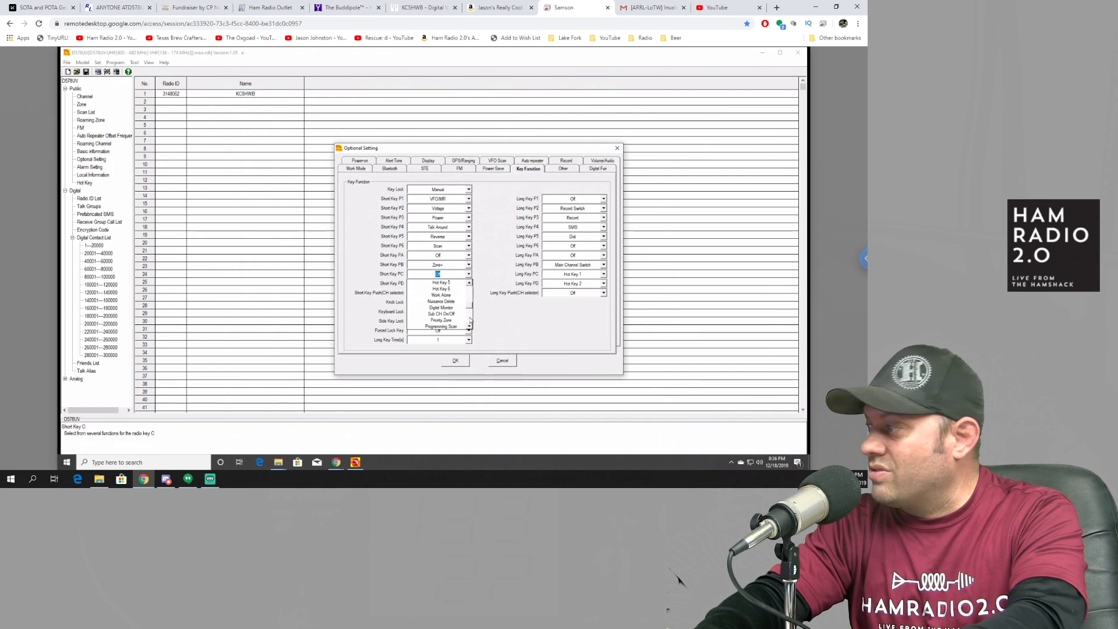
{"action": "left_click", "coordinate": [471, 319]}
{"action": "left_click", "coordinate": [471, 320]}
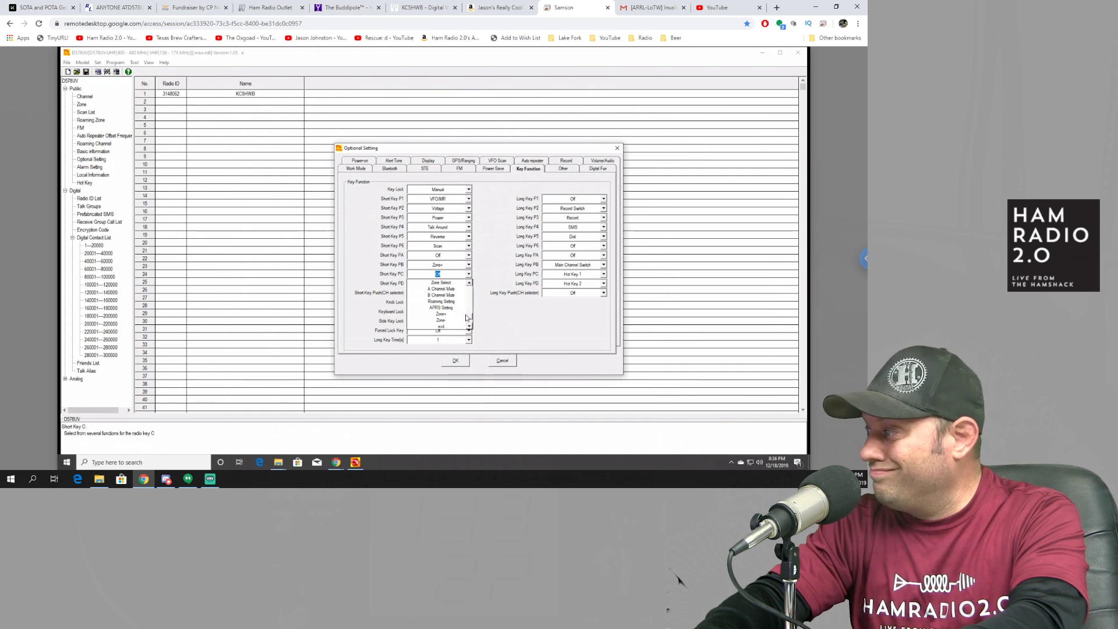
{"action": "left_click", "coordinate": [470, 284]}
{"action": "left_click", "coordinate": [469, 284]}
{"action": "left_click", "coordinate": [469, 284]}
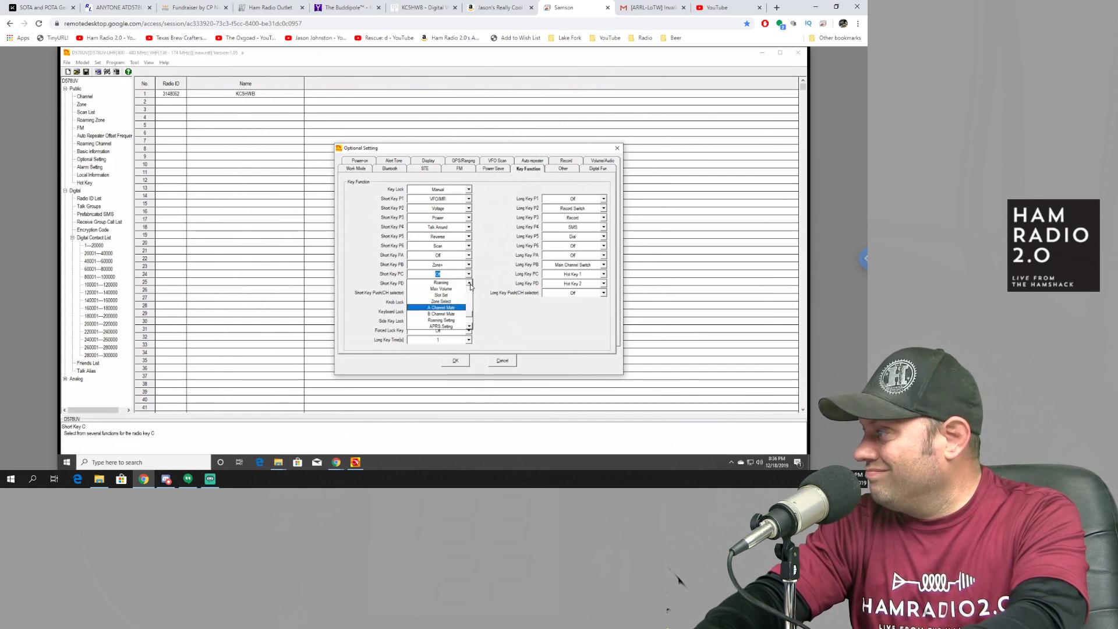
{"action": "left_click", "coordinate": [471, 328]}
{"action": "left_click", "coordinate": [441, 312]}
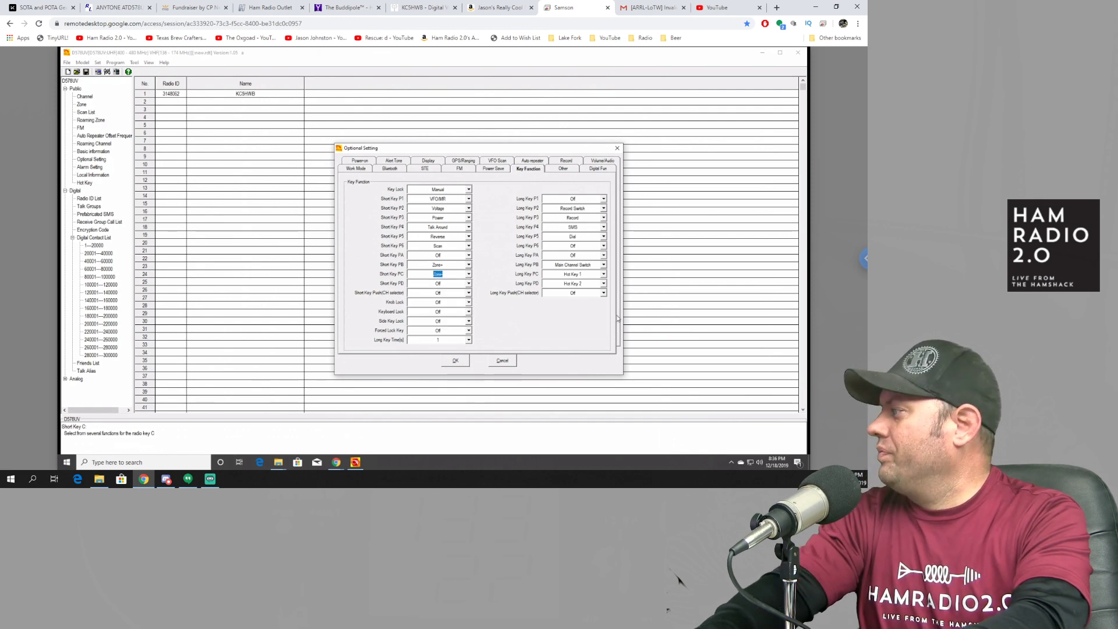
{"action": "left_click", "coordinate": [563, 168]}
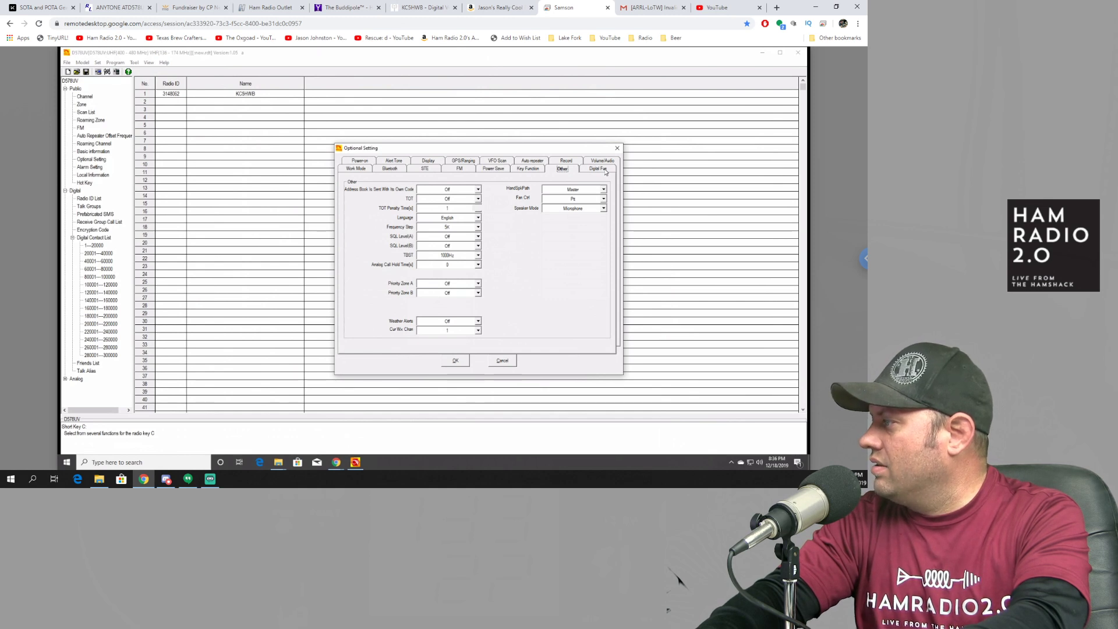
Step: View the Digital Function settings, close Optional Setting, select Channel and begin Write To Radio
{"action": "left_click", "coordinate": [606, 172]}
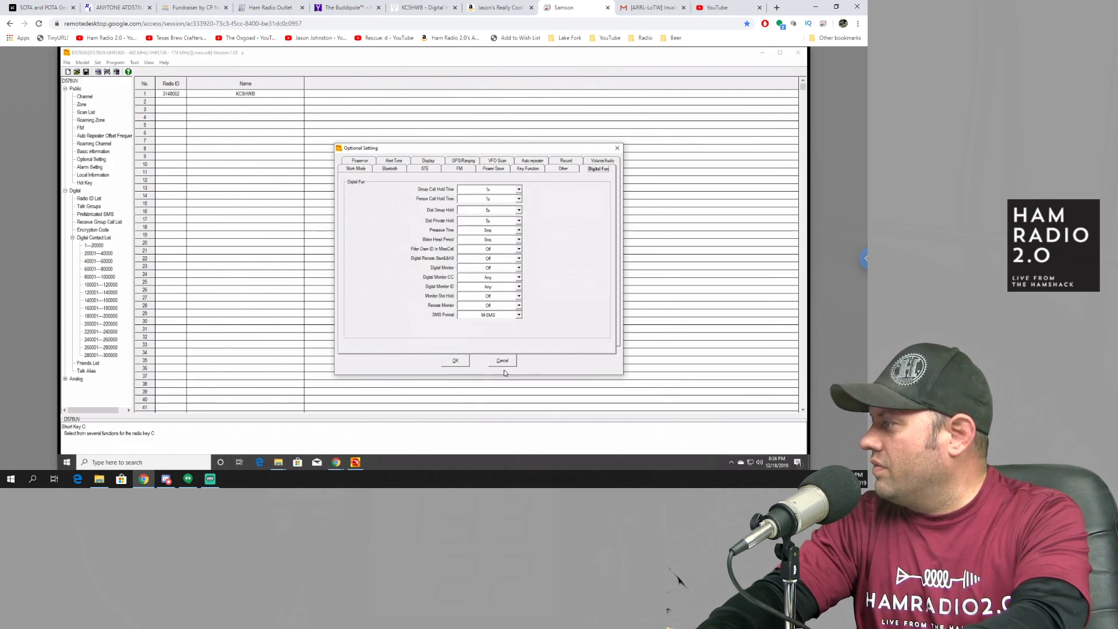
{"action": "left_click", "coordinate": [456, 361]}
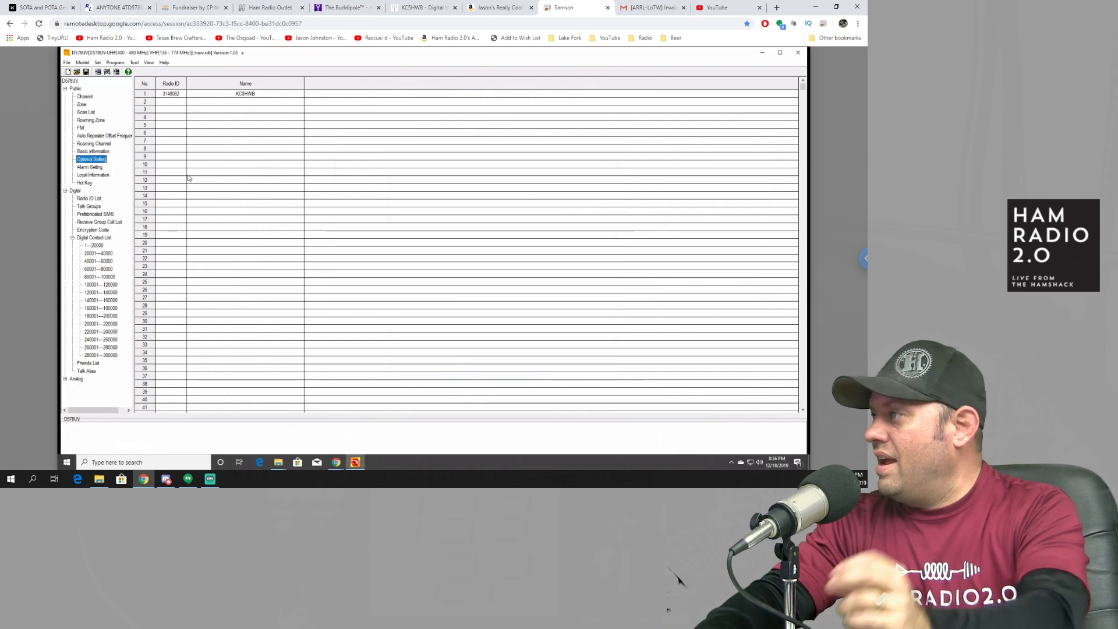
{"action": "left_click", "coordinate": [89, 99]}
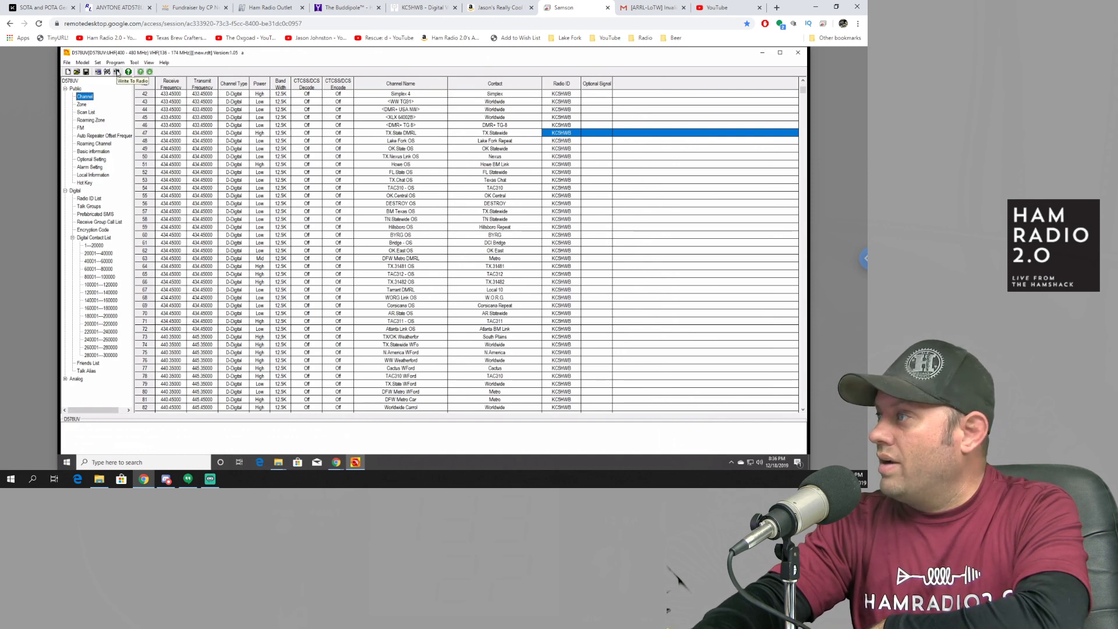
{"action": "left_click", "coordinate": [117, 73]}
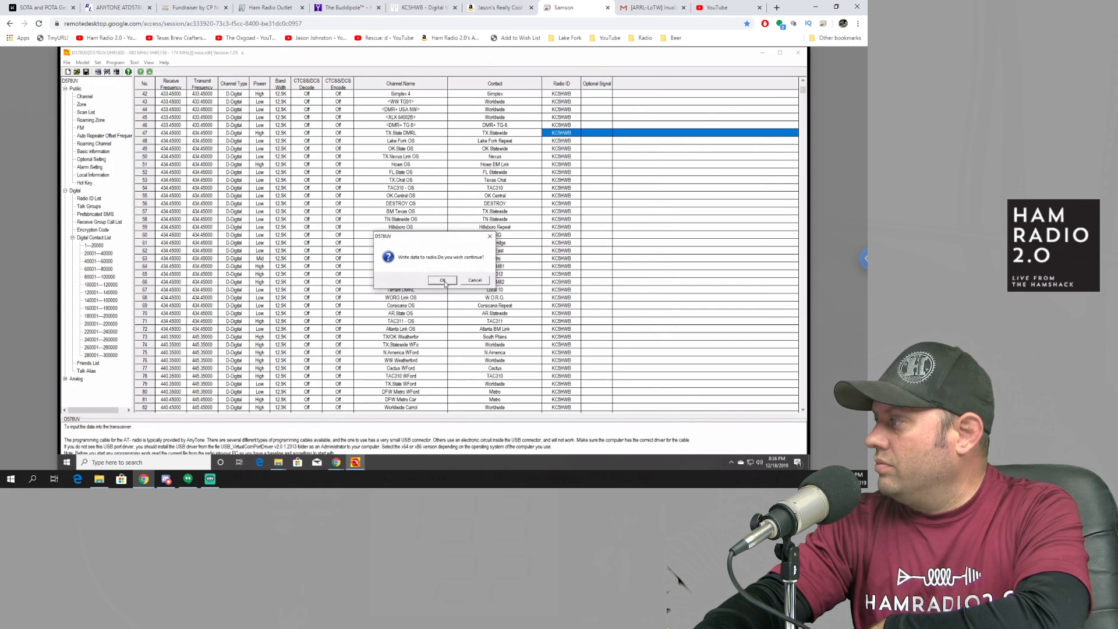
{"action": "left_click", "coordinate": [443, 280]}
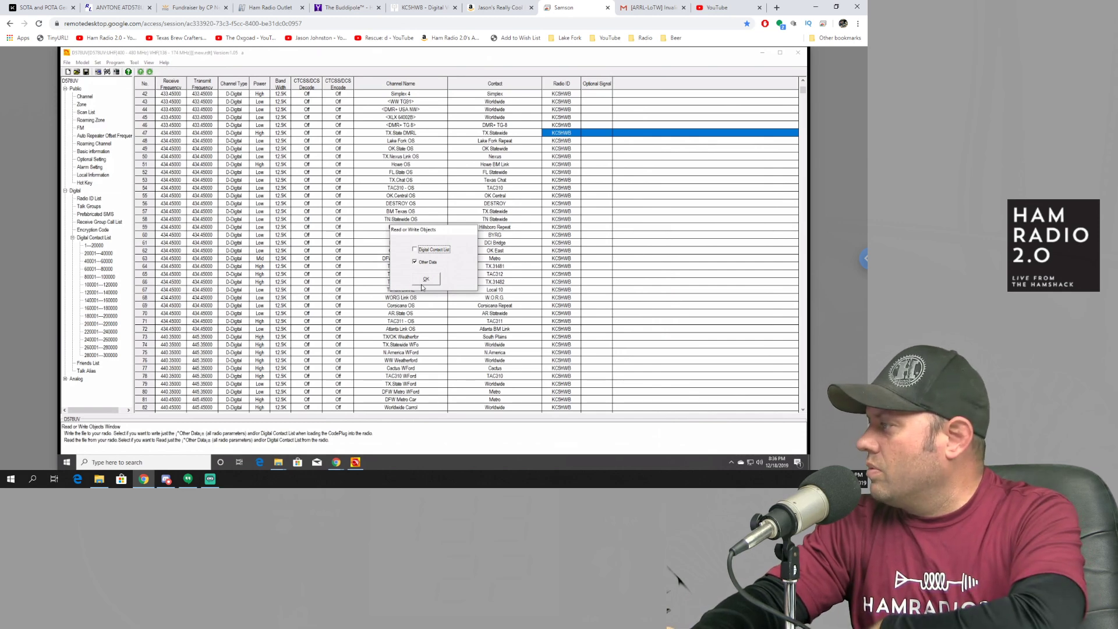
Step: Confirm writing with Other Data selected, leaving out the digital contact list
{"action": "left_click", "coordinate": [428, 280]}
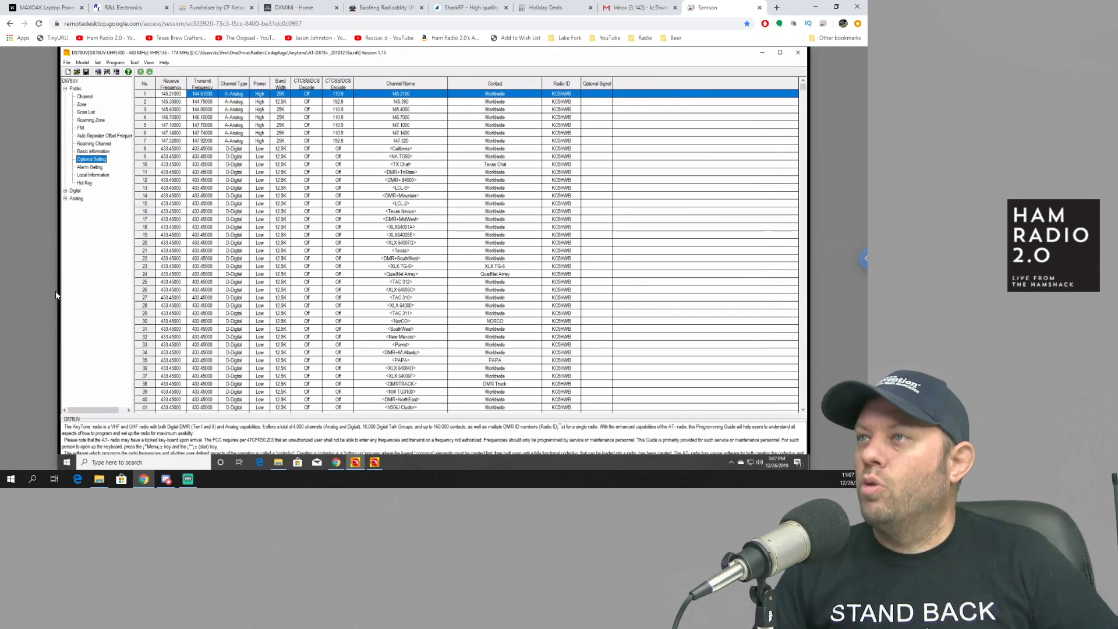
{"action": "left_click", "coordinate": [83, 62]}
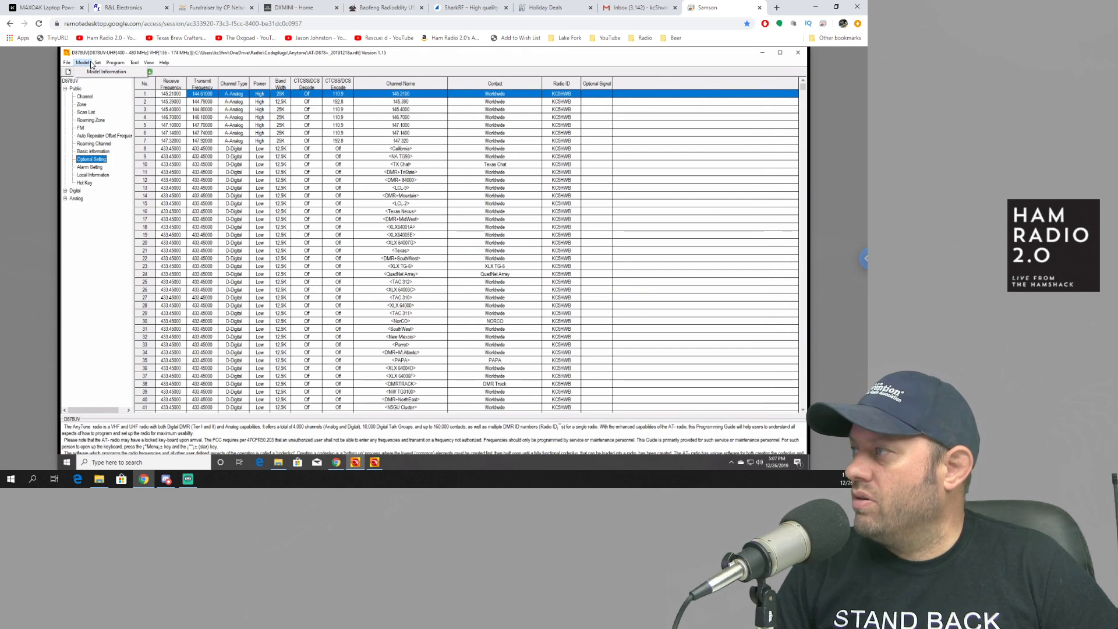
{"action": "left_click", "coordinate": [106, 56]}
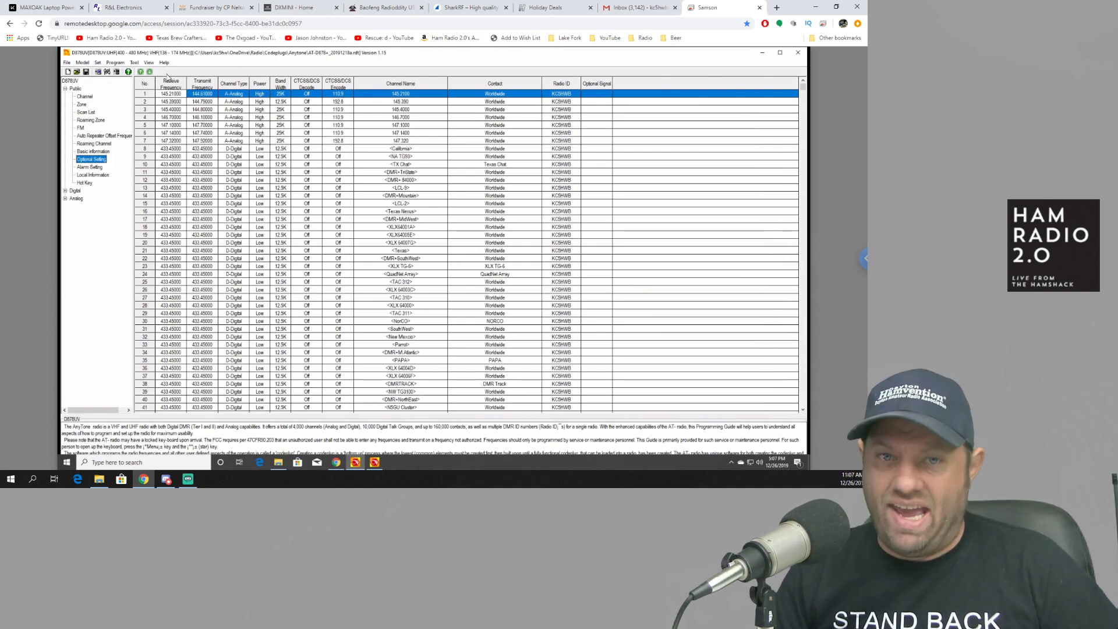
{"action": "left_click", "coordinate": [82, 62]}
{"action": "left_click", "coordinate": [98, 71]}
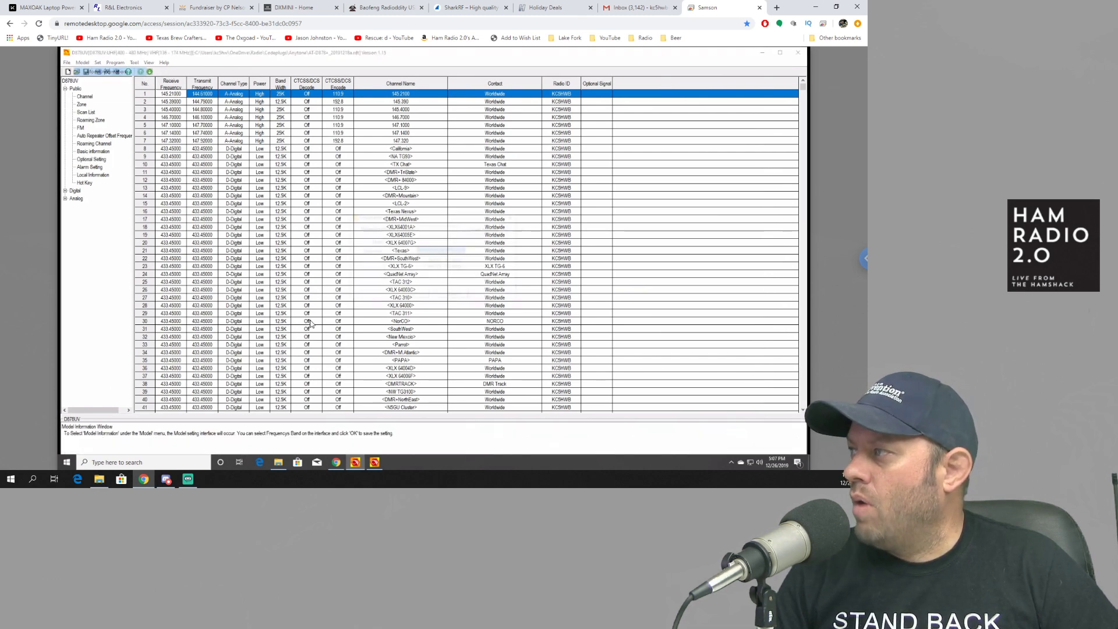
{"action": "left_click_drag", "start_coordinate": [396, 217], "coordinate": [351, 222]}
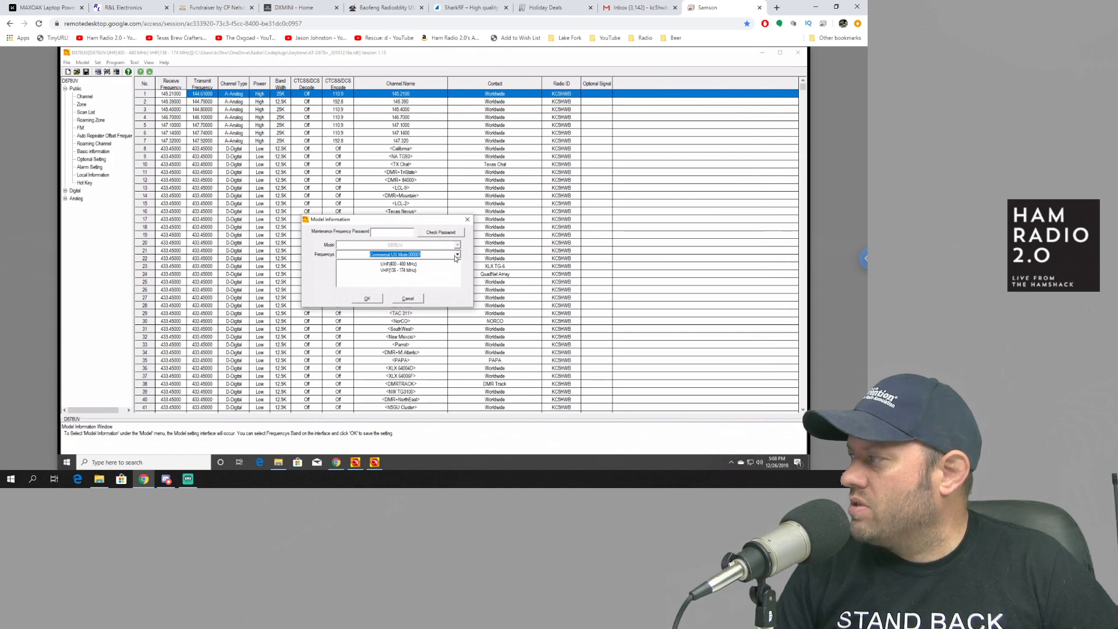
{"action": "left_click", "coordinate": [457, 255]}
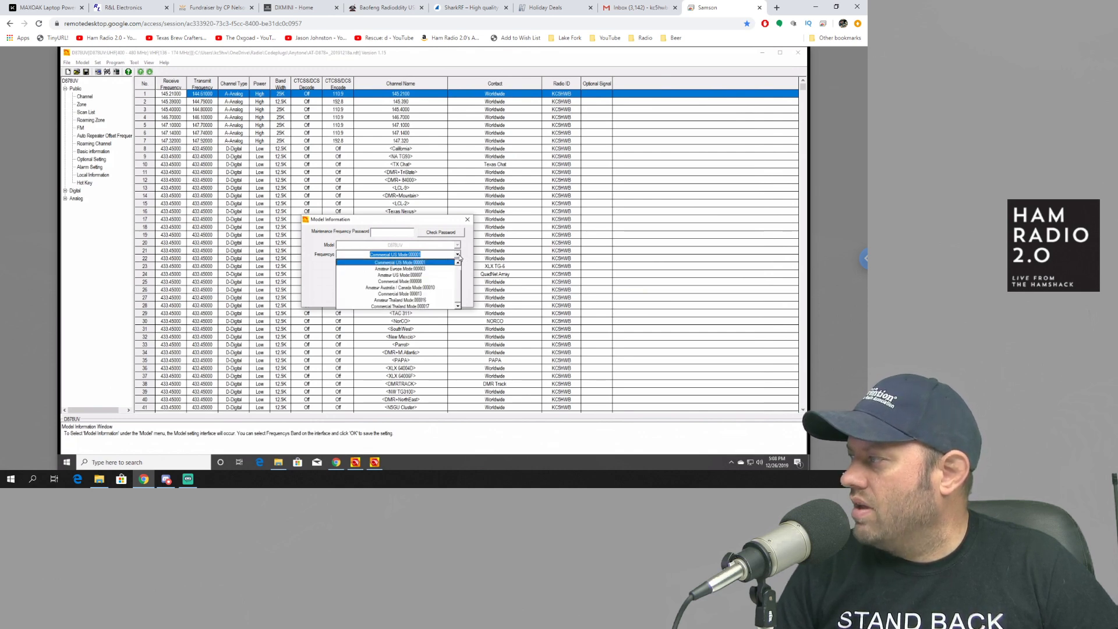
{"action": "scroll", "coordinate": [460, 286], "scroll_direction": "up", "scroll_amount": 1}
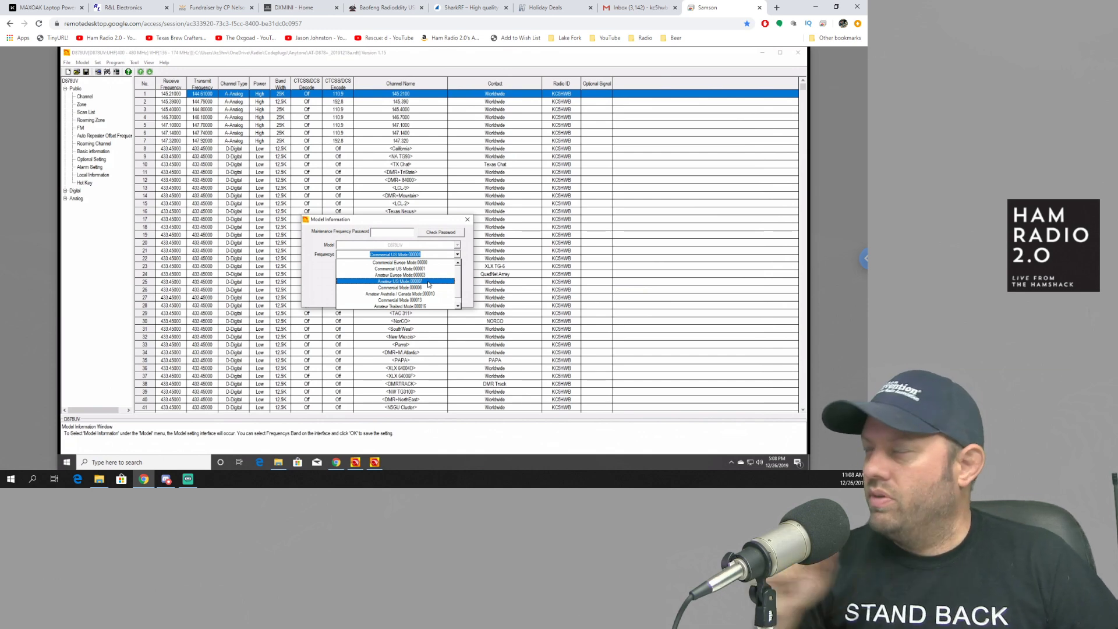
{"action": "left_click", "coordinate": [417, 221]}
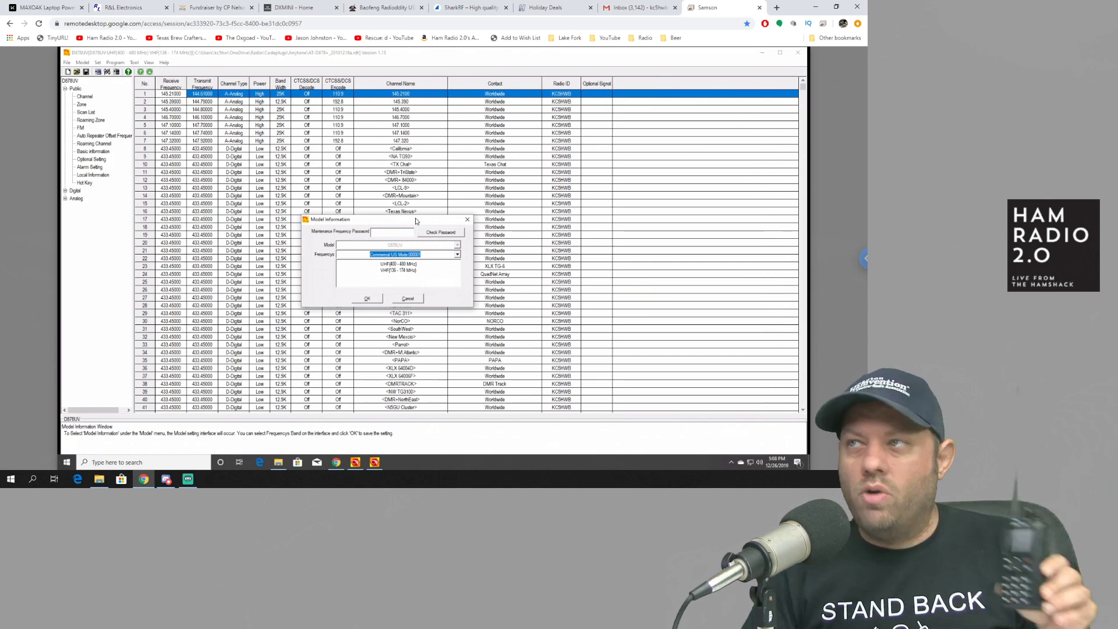
{"action": "left_click", "coordinate": [457, 255]}
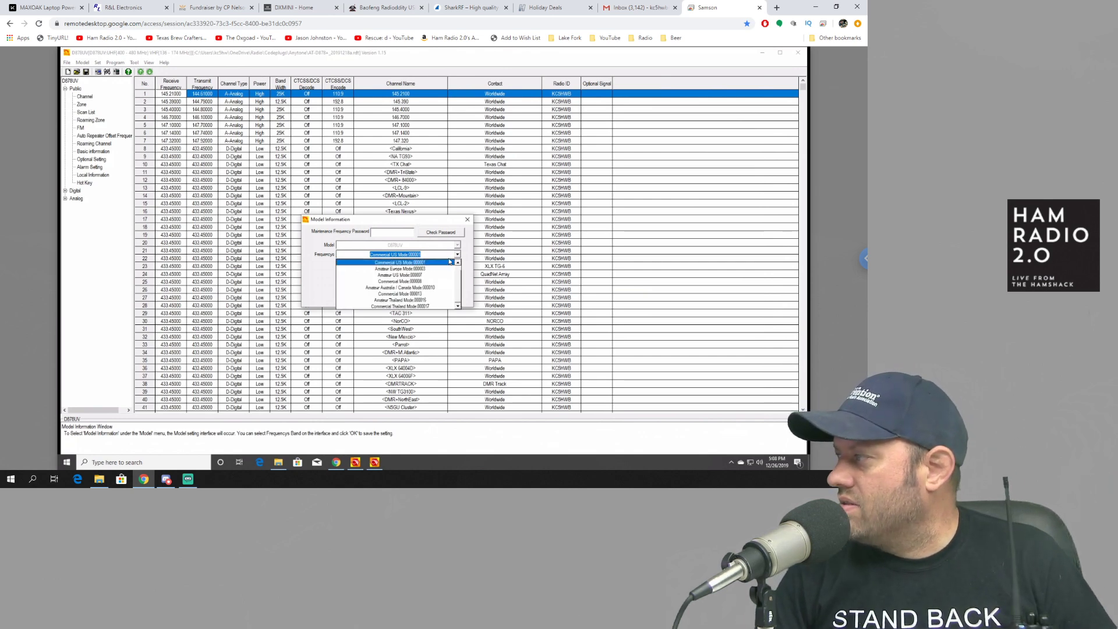
{"action": "left_click", "coordinate": [458, 263]}
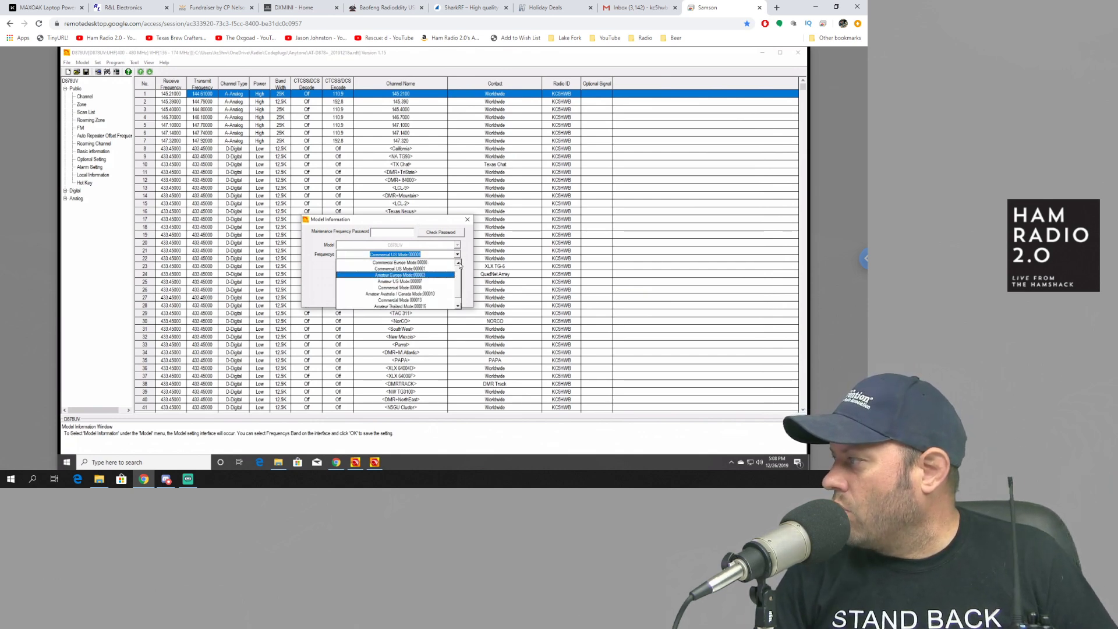
{"action": "left_click", "coordinate": [441, 264]}
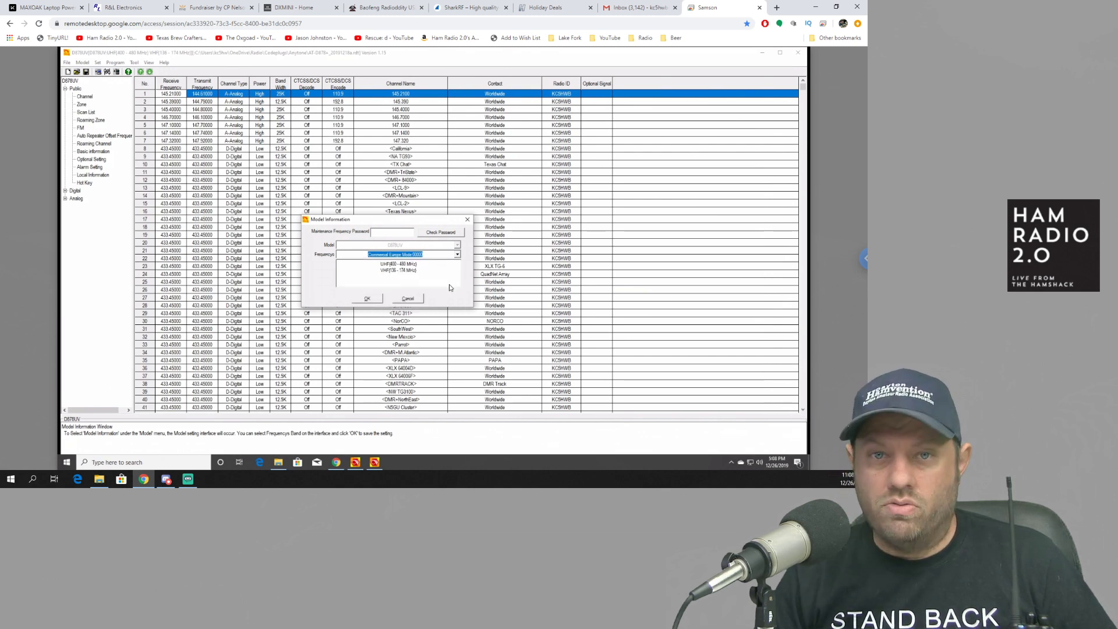
{"action": "left_click", "coordinate": [458, 255]}
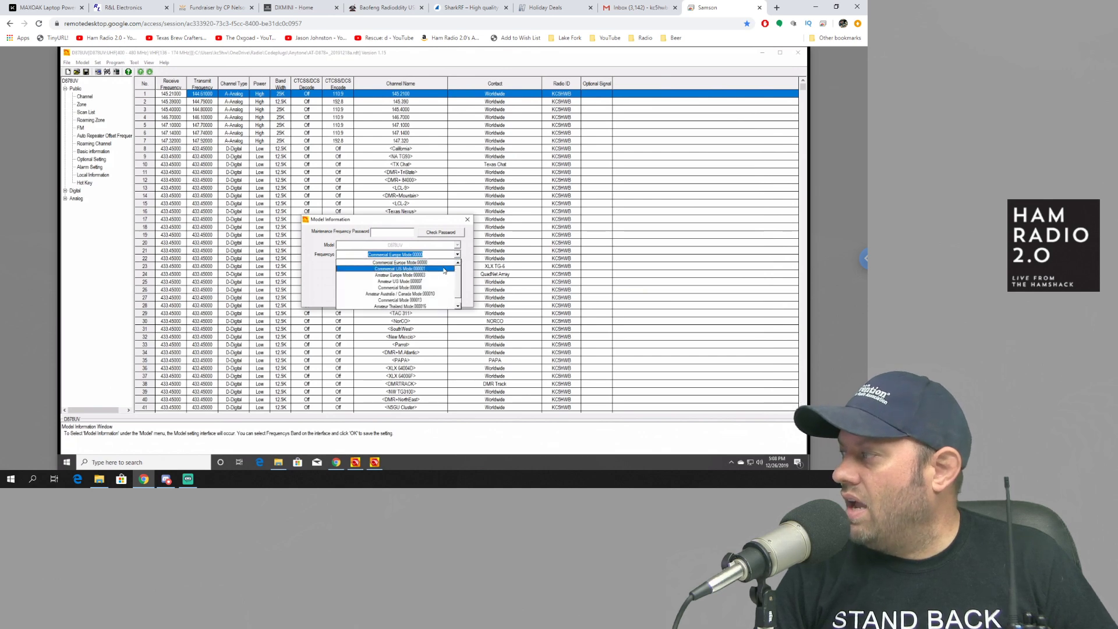
{"action": "left_click", "coordinate": [445, 269]}
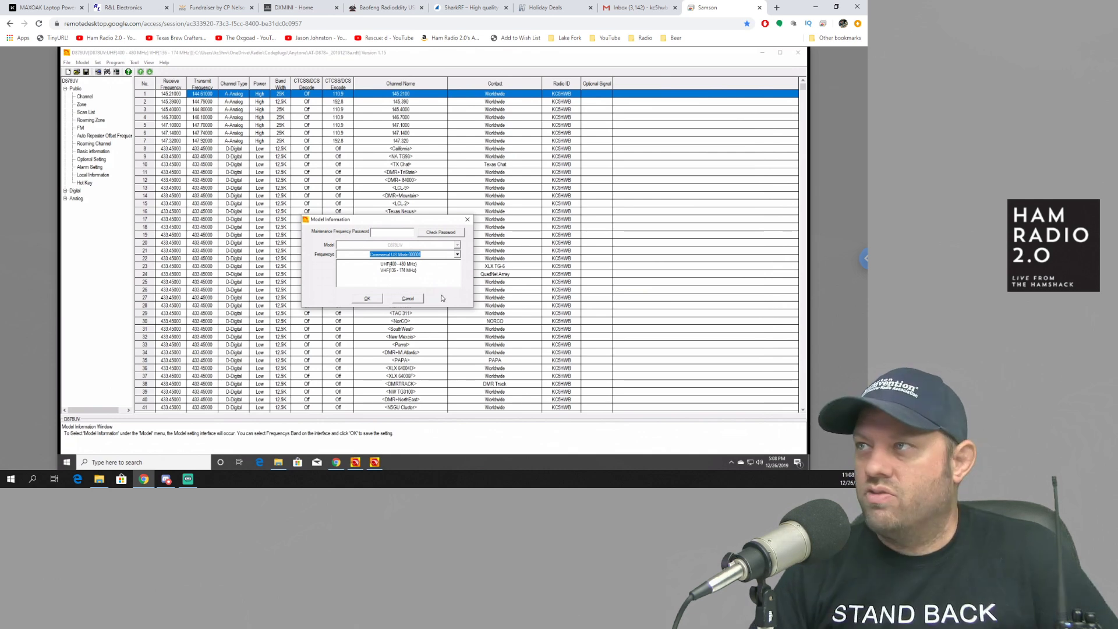
{"action": "left_click", "coordinate": [411, 300]}
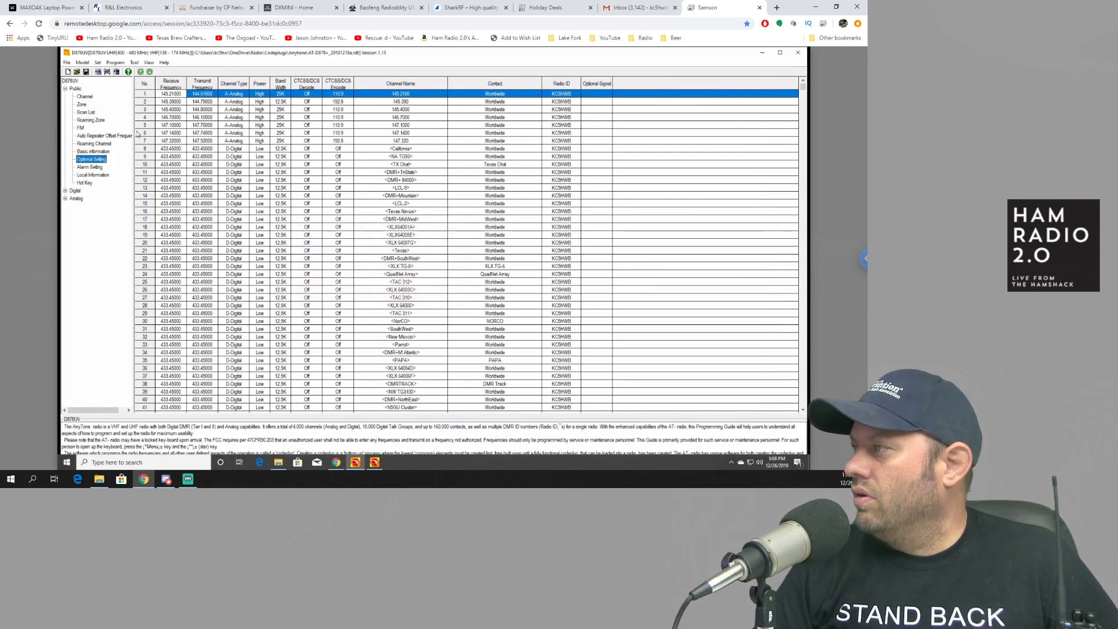
Step: In Optional Setting, keep the Other page's working mode at amateur mode and apply with OK
{"action": "double_click", "coordinate": [99, 164]}
{"action": "left_click_drag", "start_coordinate": [500, 151], "coordinate": [409, 150]}
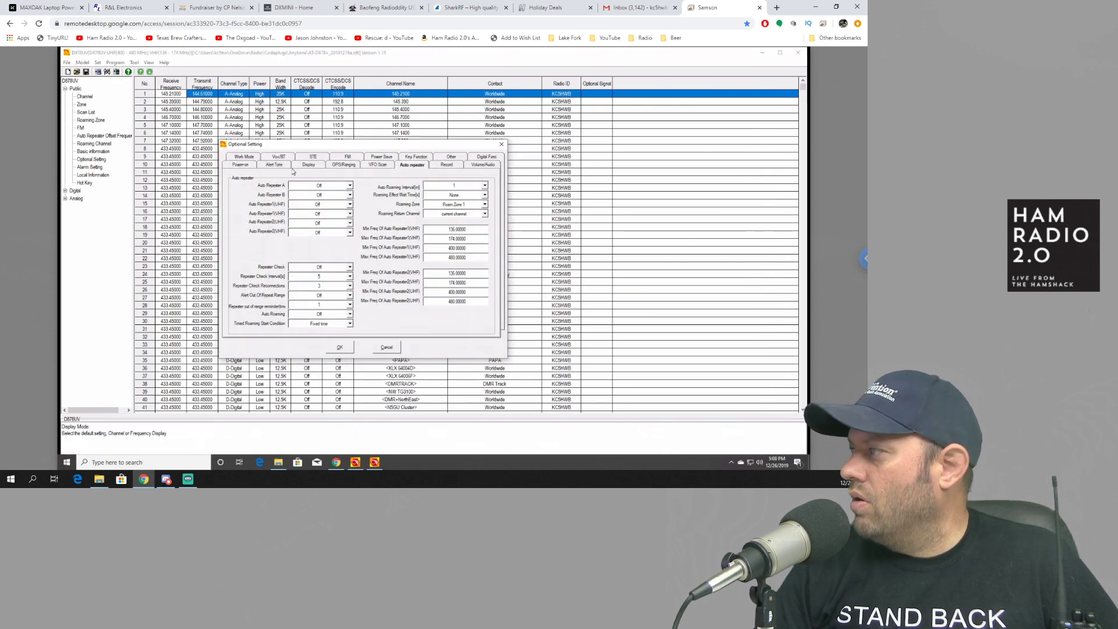
{"action": "left_click", "coordinate": [449, 156]}
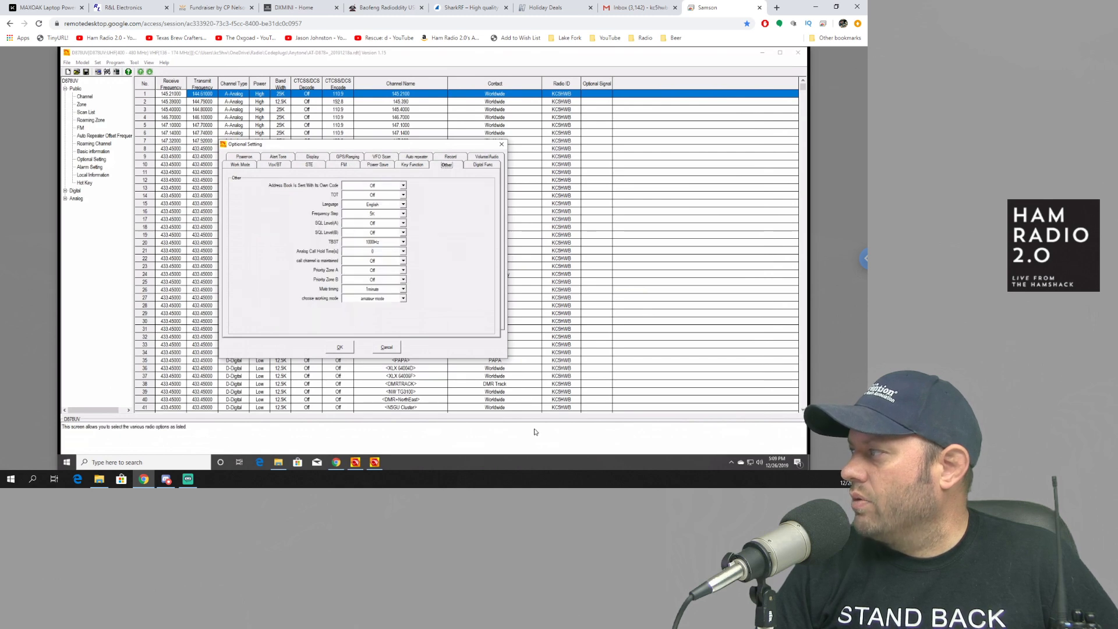
{"action": "left_click", "coordinate": [403, 299]}
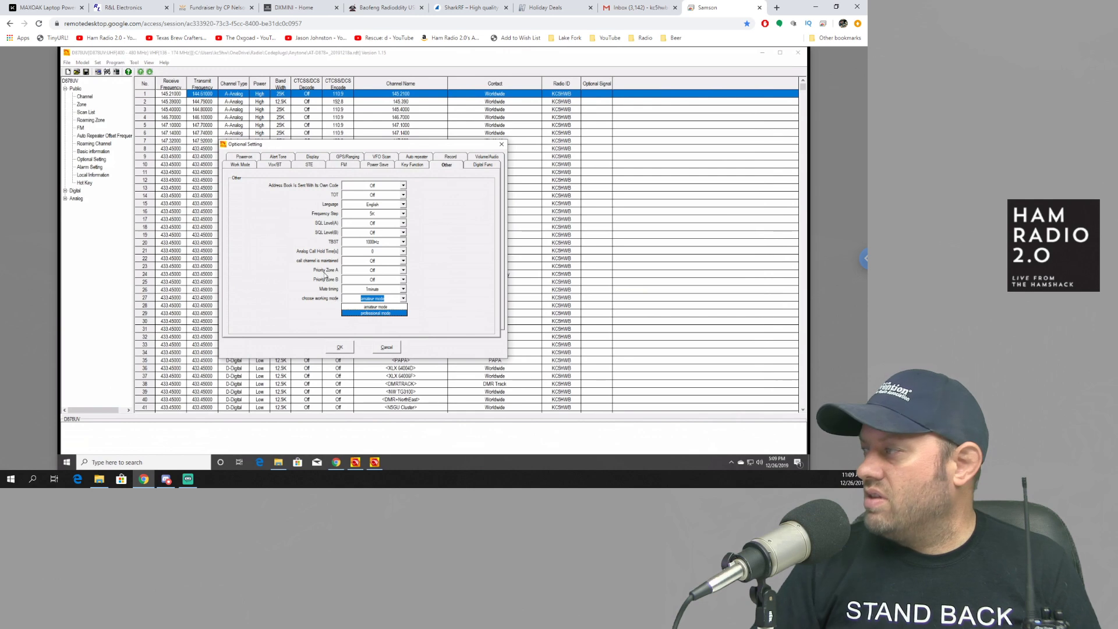
{"action": "left_click", "coordinate": [394, 308]}
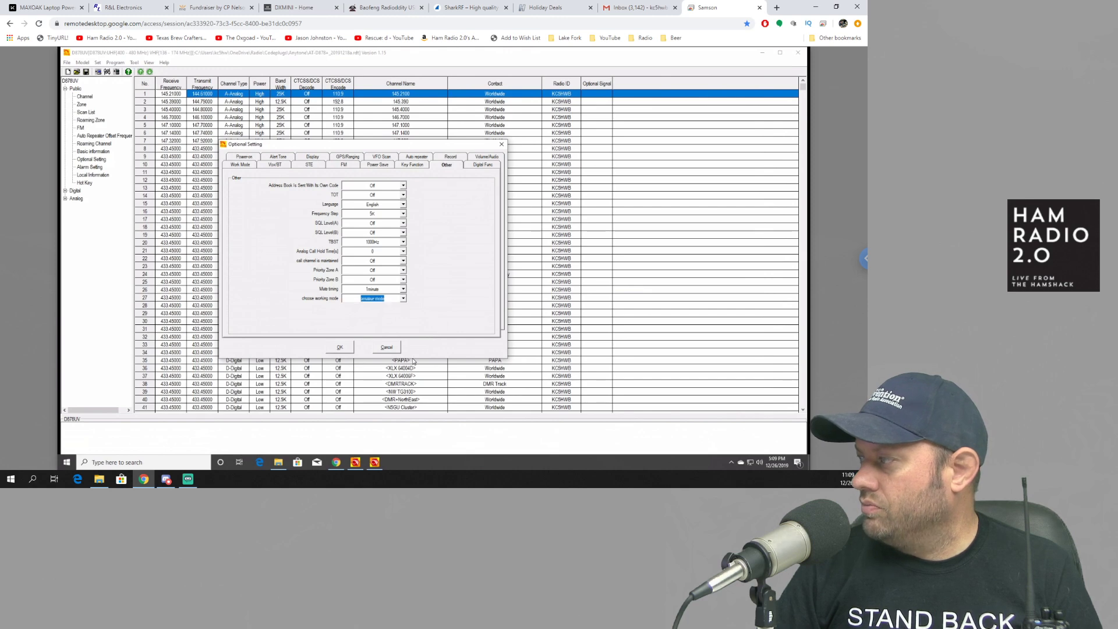
{"action": "left_click", "coordinate": [340, 347]}
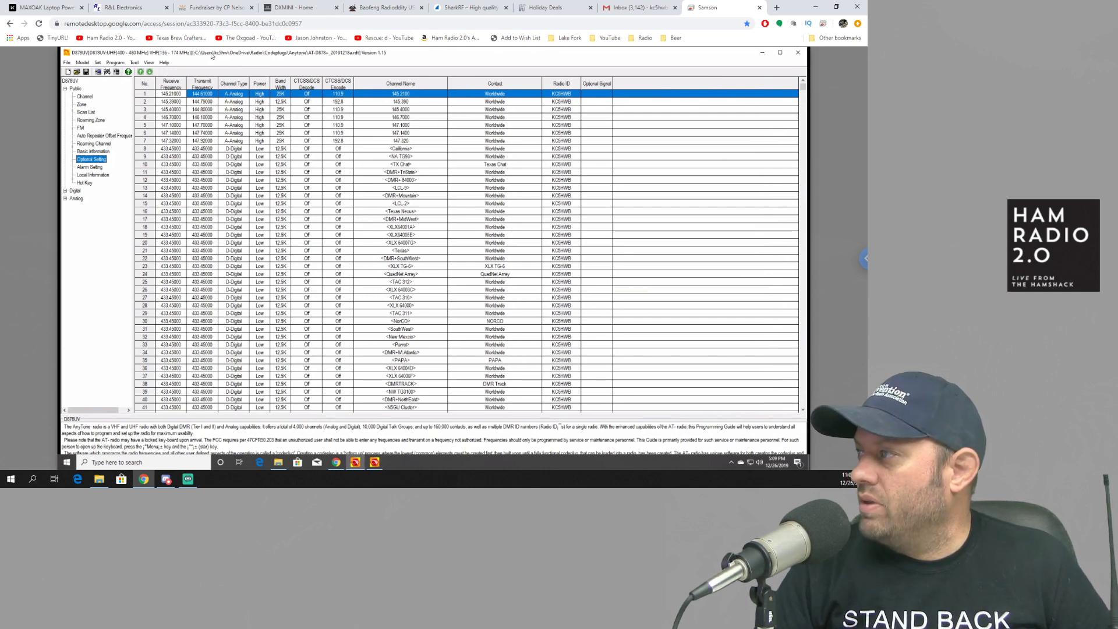
Step: Open Tool > Export and choose to export all data under default file names
{"action": "left_click", "coordinate": [133, 63]}
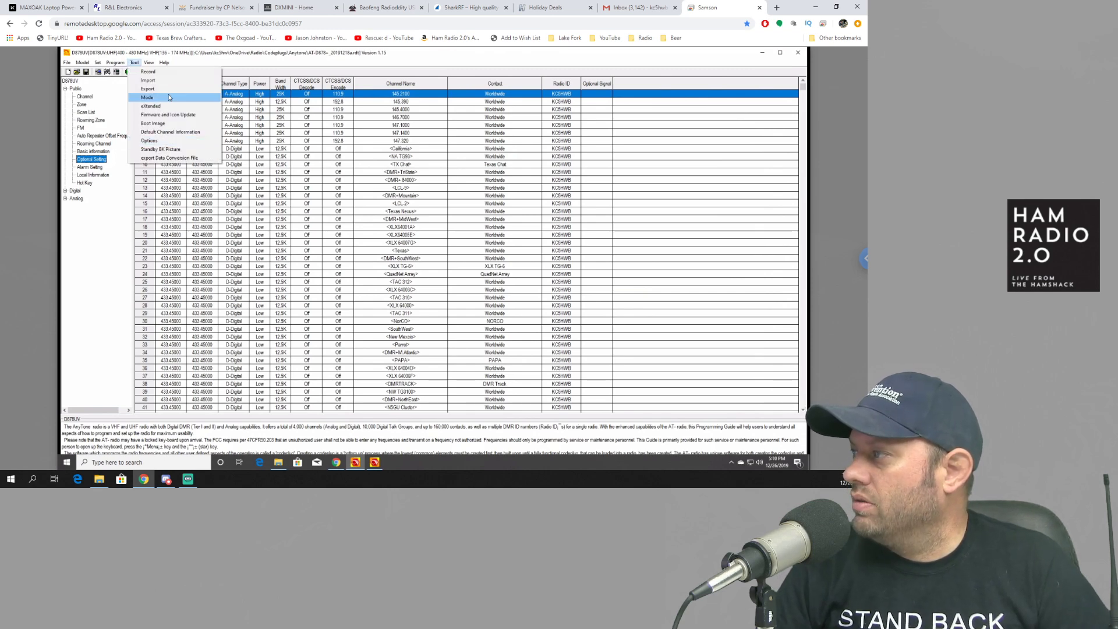
{"action": "left_click", "coordinate": [169, 94]}
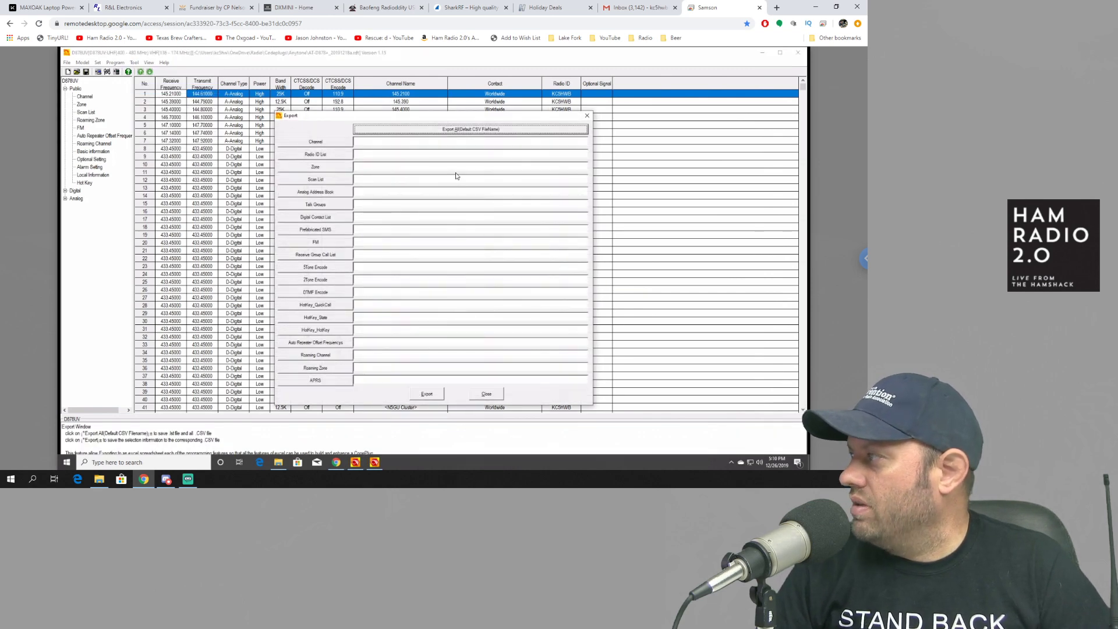
{"action": "left_click", "coordinate": [475, 131]}
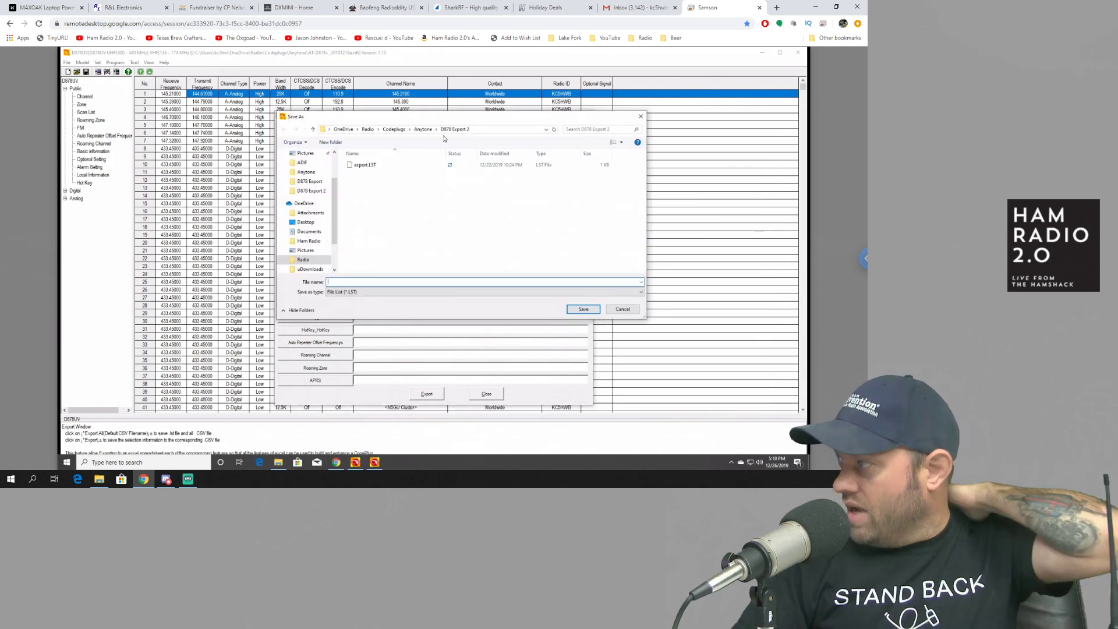
Step: Create a New Export folder, save the file list as 878alpha, and confirm Export All
{"action": "left_click", "coordinate": [424, 129]}
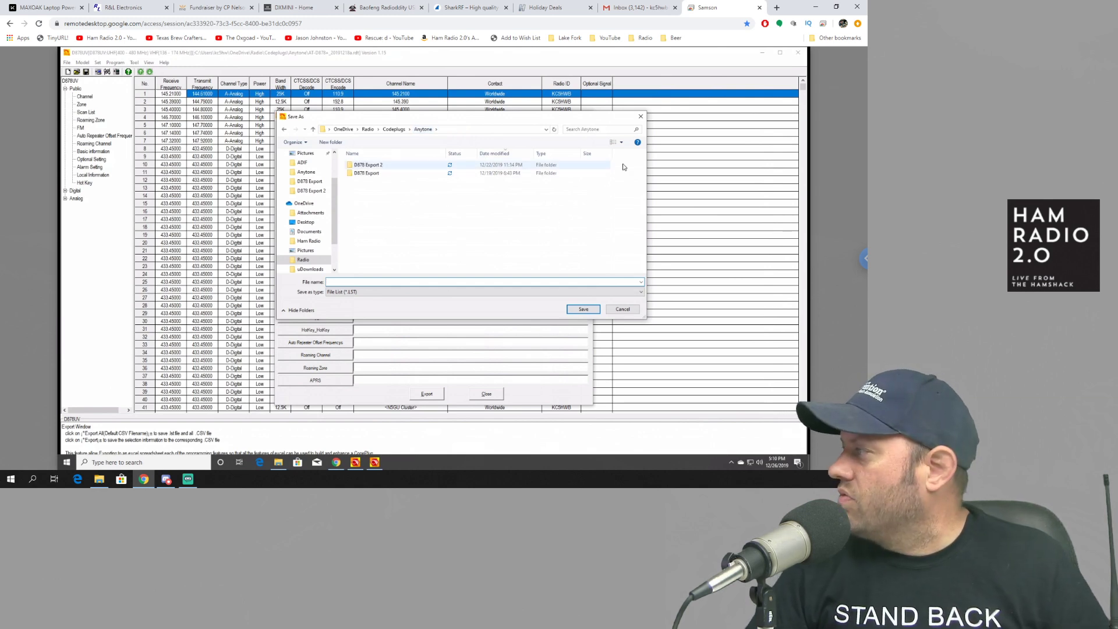
{"action": "left_click", "coordinate": [331, 142]}
{"action": "type", "text": "New Export"}
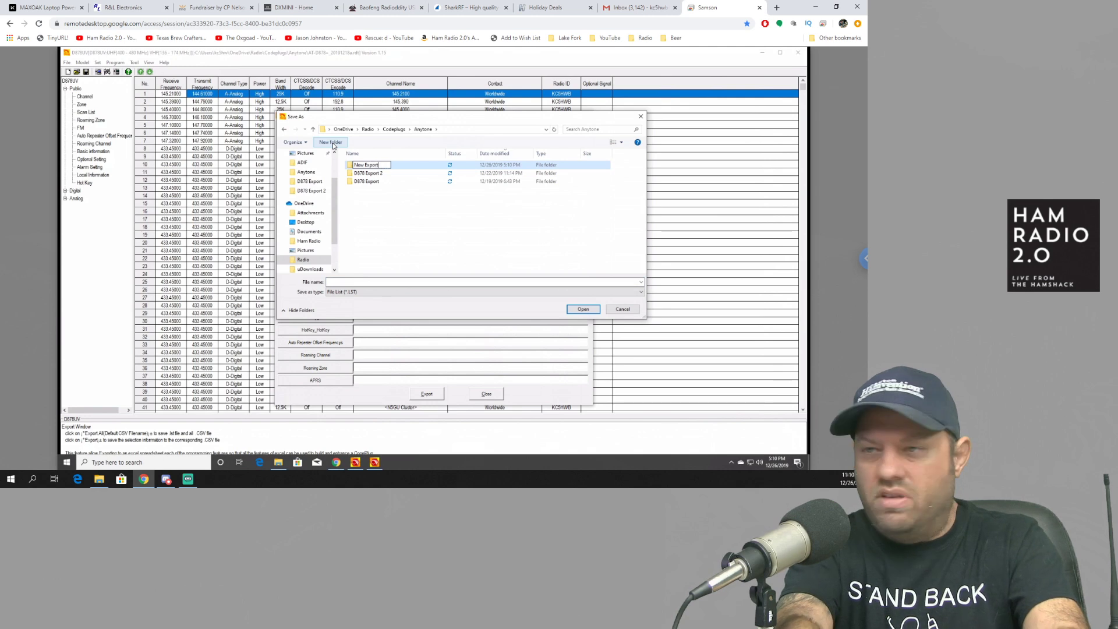
{"action": "key", "text": "Return"}
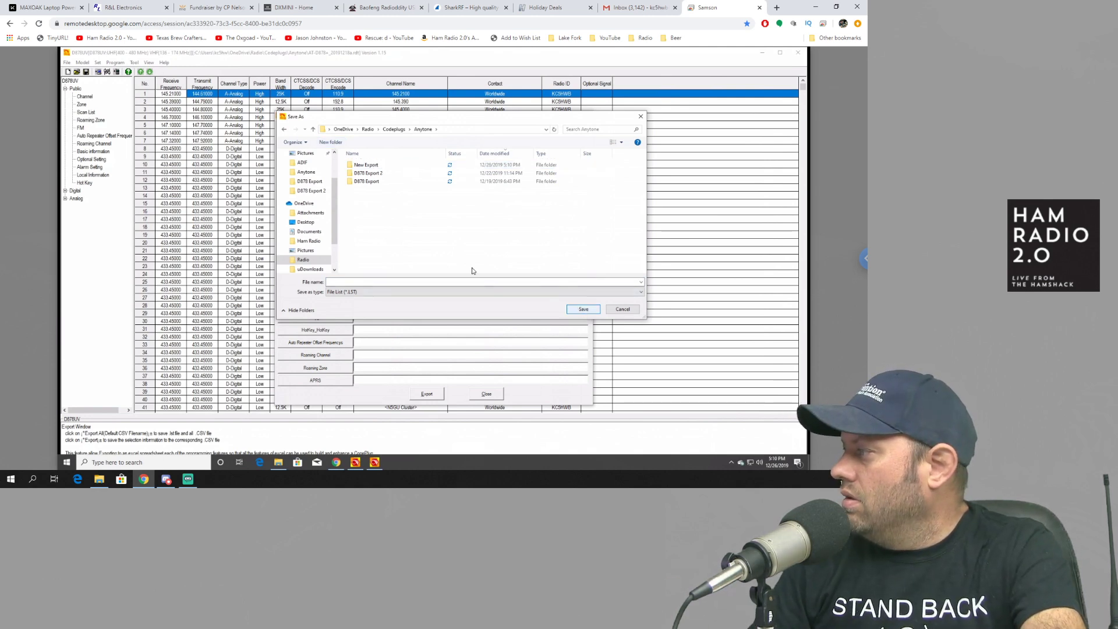
{"action": "left_click", "coordinate": [390, 168]}
{"action": "double_click", "coordinate": [390, 168]}
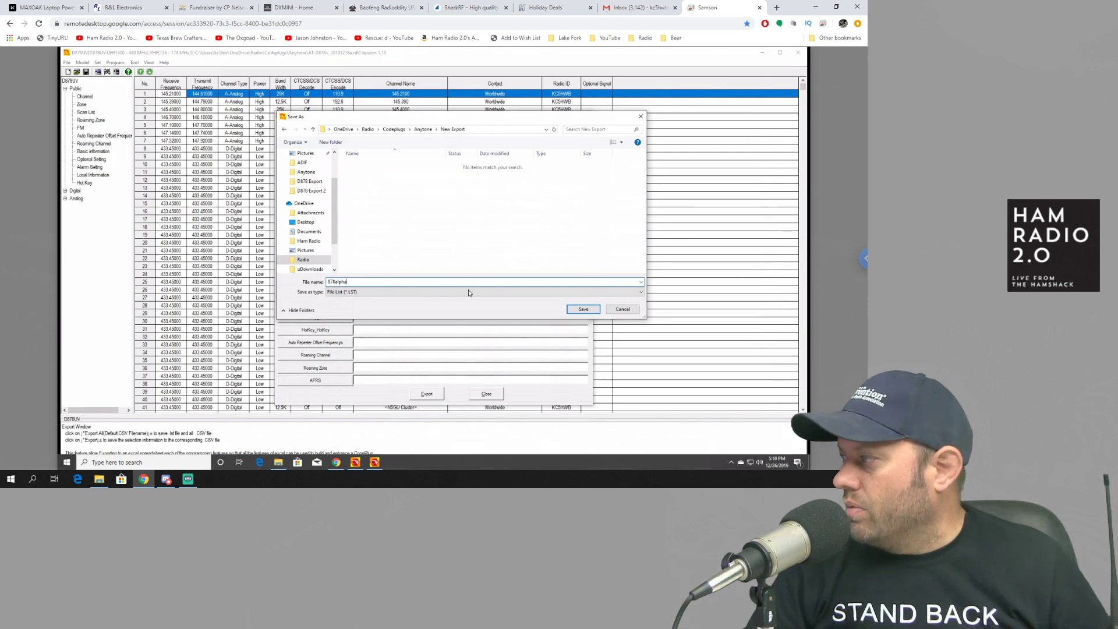
{"action": "left_click", "coordinate": [583, 310]}
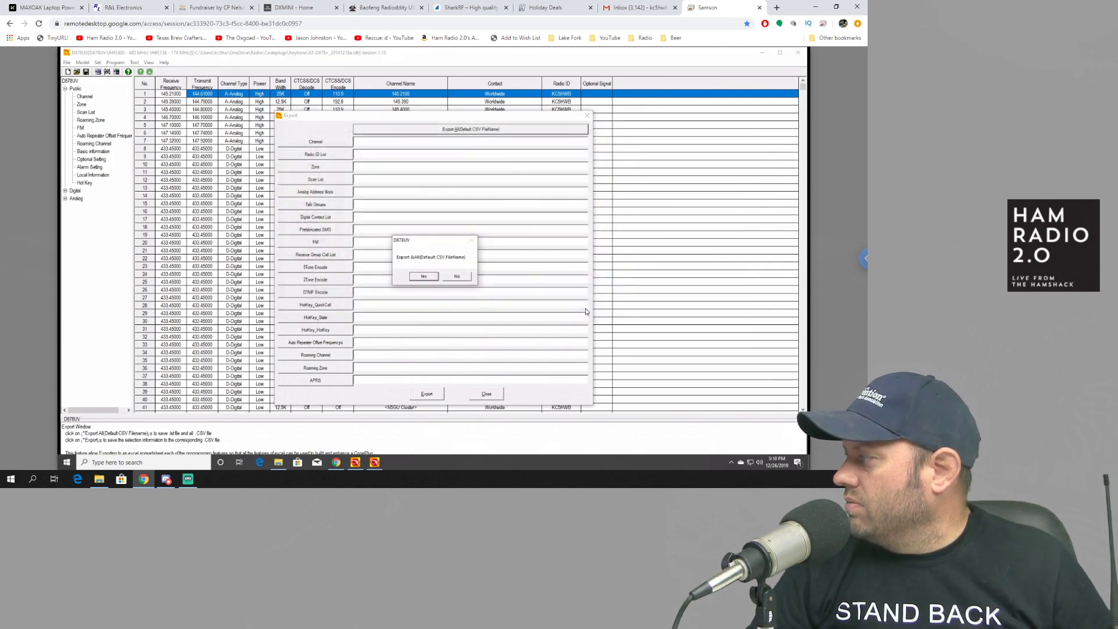
{"action": "left_click", "coordinate": [429, 278]}
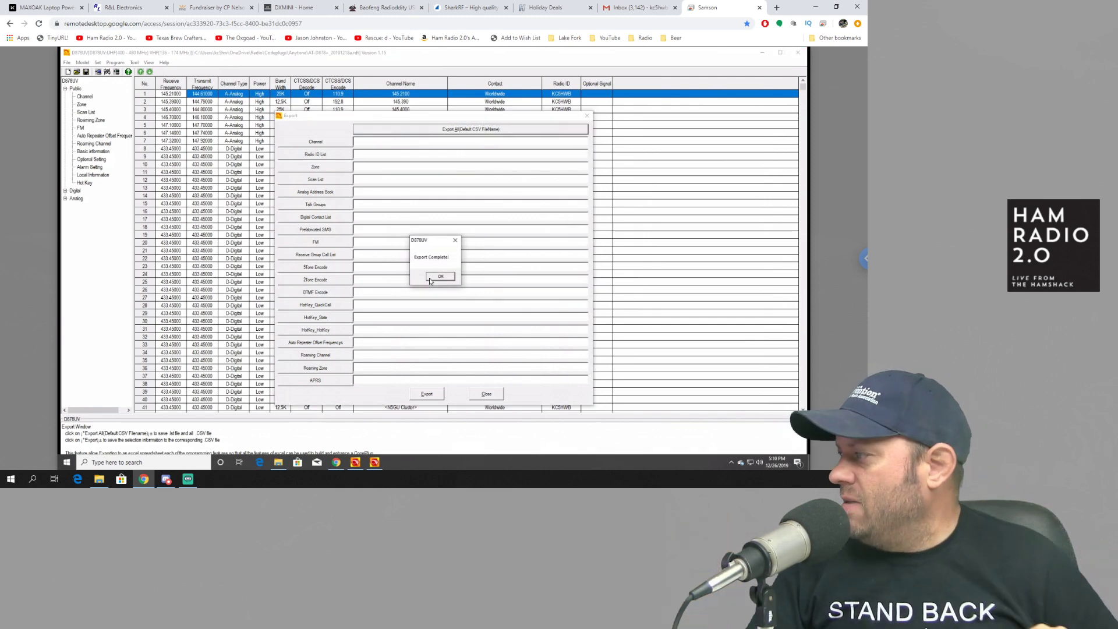
{"action": "left_click", "coordinate": [429, 278]}
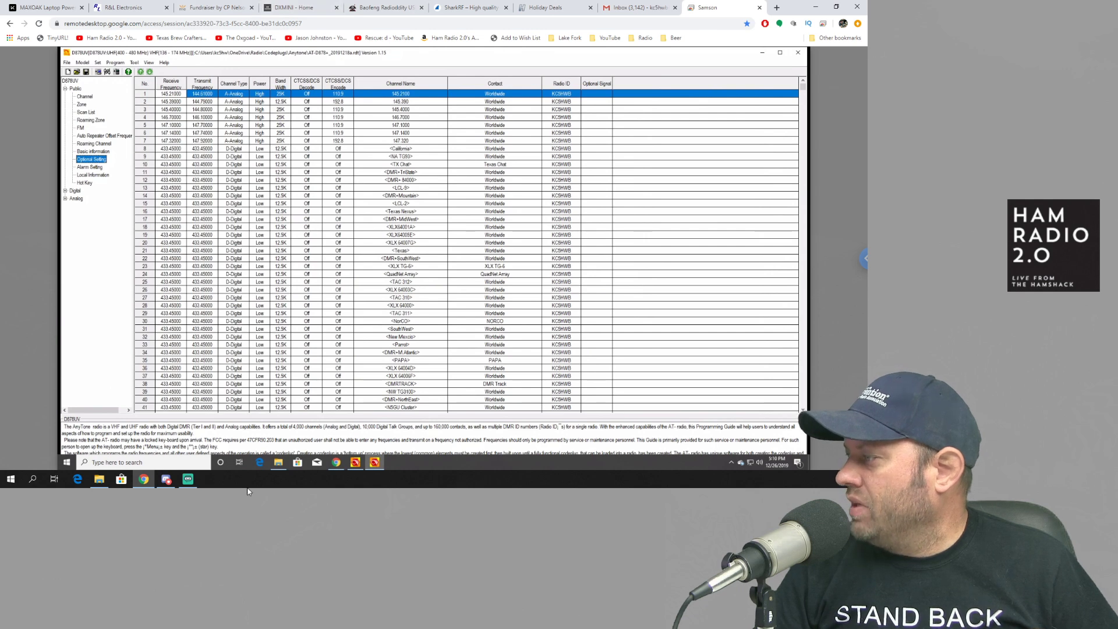
Step: Switch to the D578UV CPS window and create a new codeplug, confirming the data reset
{"action": "left_click", "coordinate": [356, 463]}
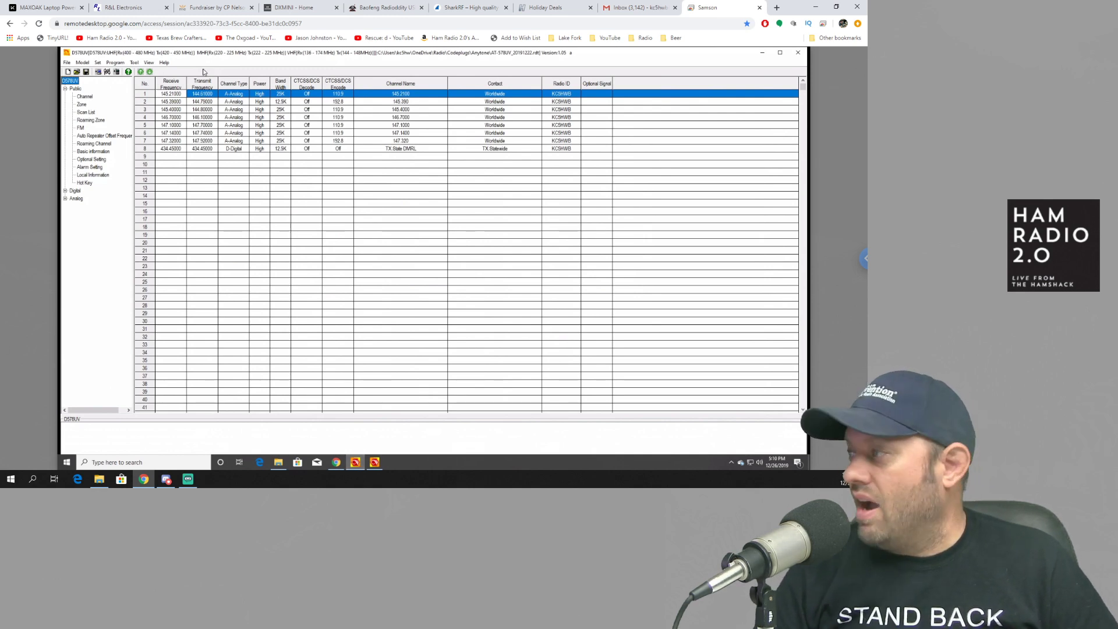
{"action": "left_click", "coordinate": [134, 63]}
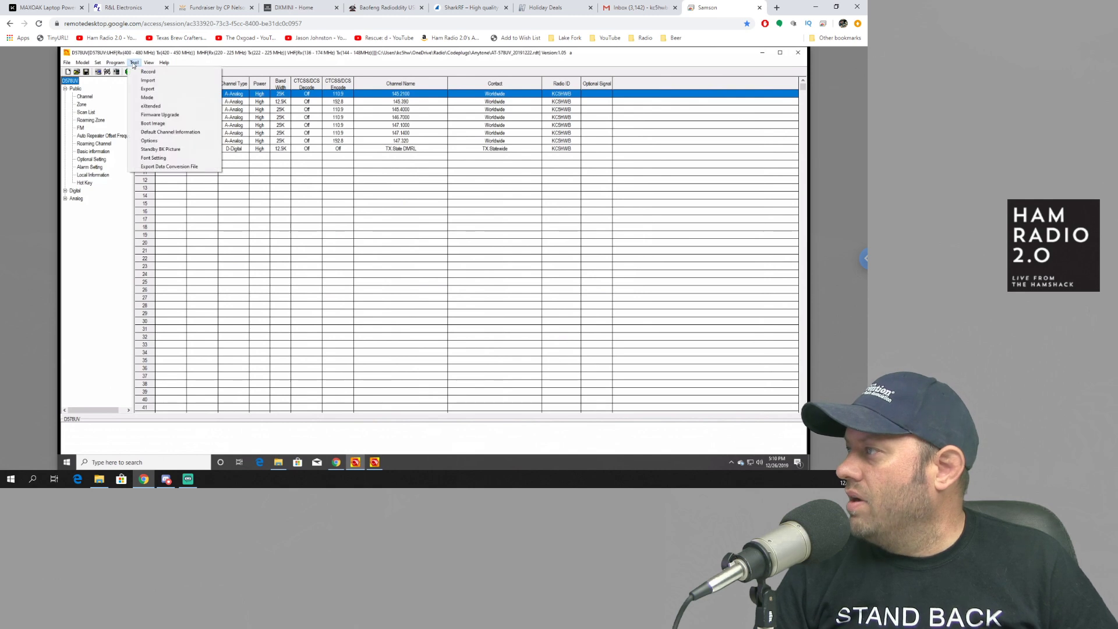
{"action": "left_click", "coordinate": [236, 56]}
{"action": "left_click", "coordinate": [68, 63]}
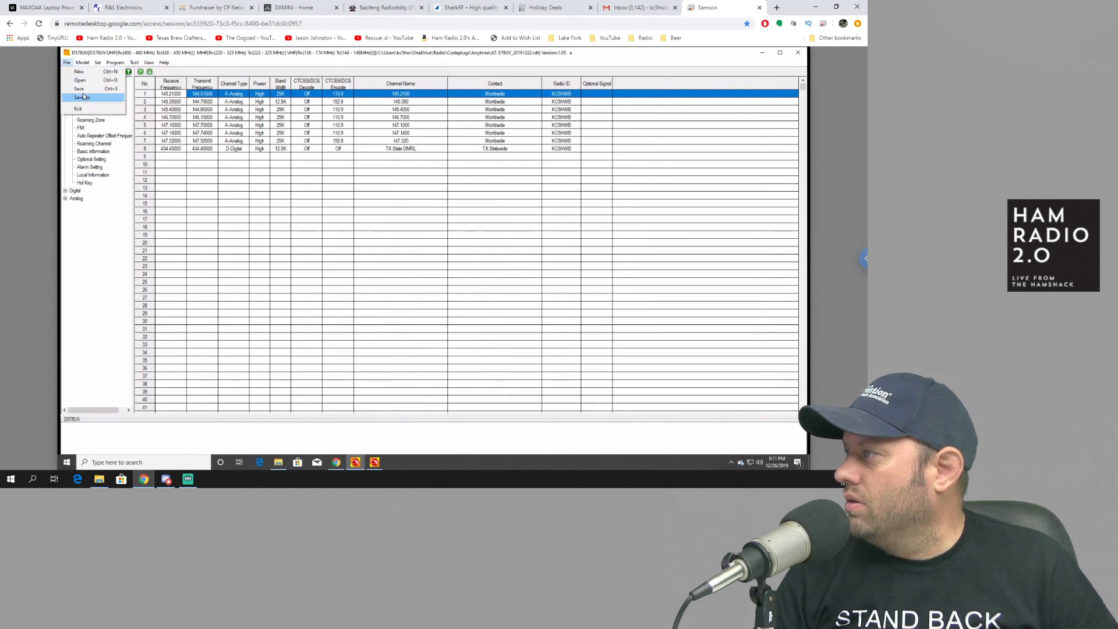
{"action": "left_click", "coordinate": [75, 73]}
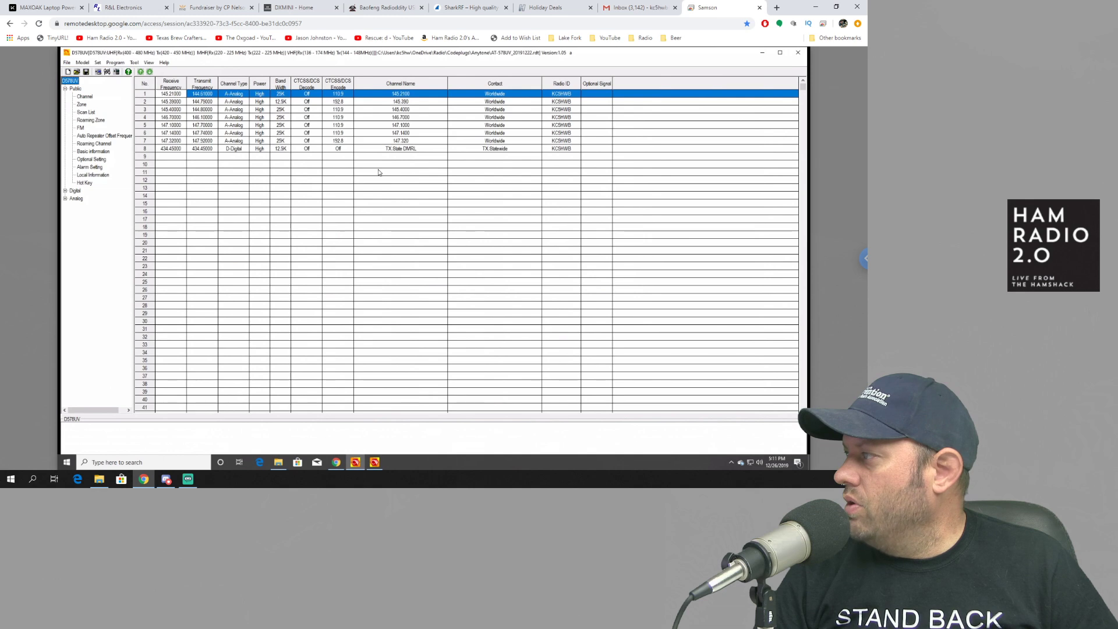
{"action": "left_click", "coordinate": [430, 282]}
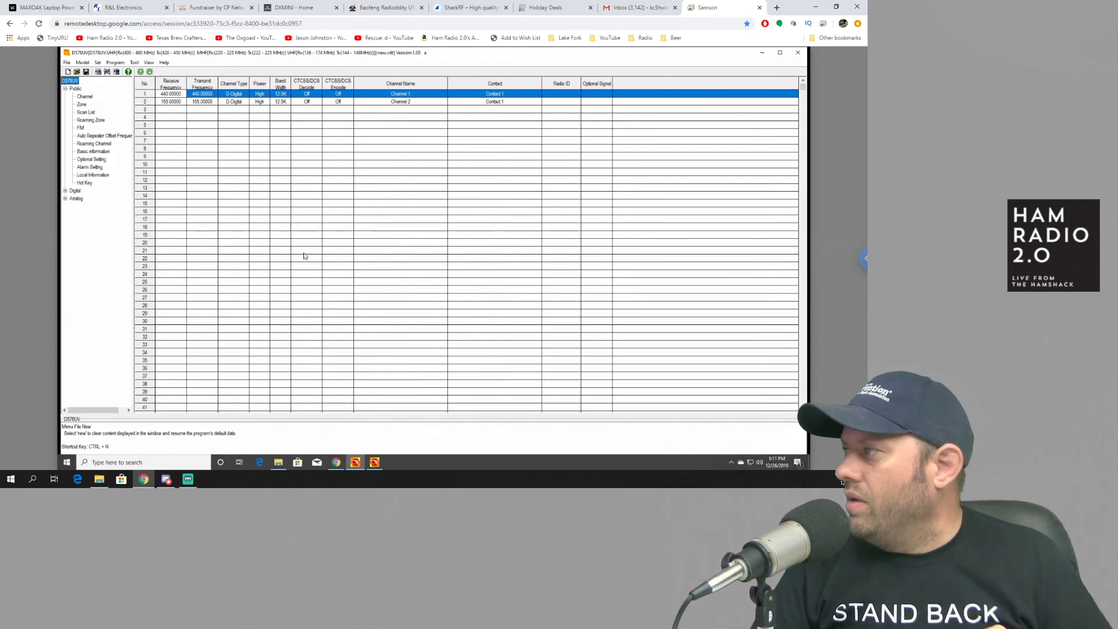
{"action": "left_click", "coordinate": [135, 63]}
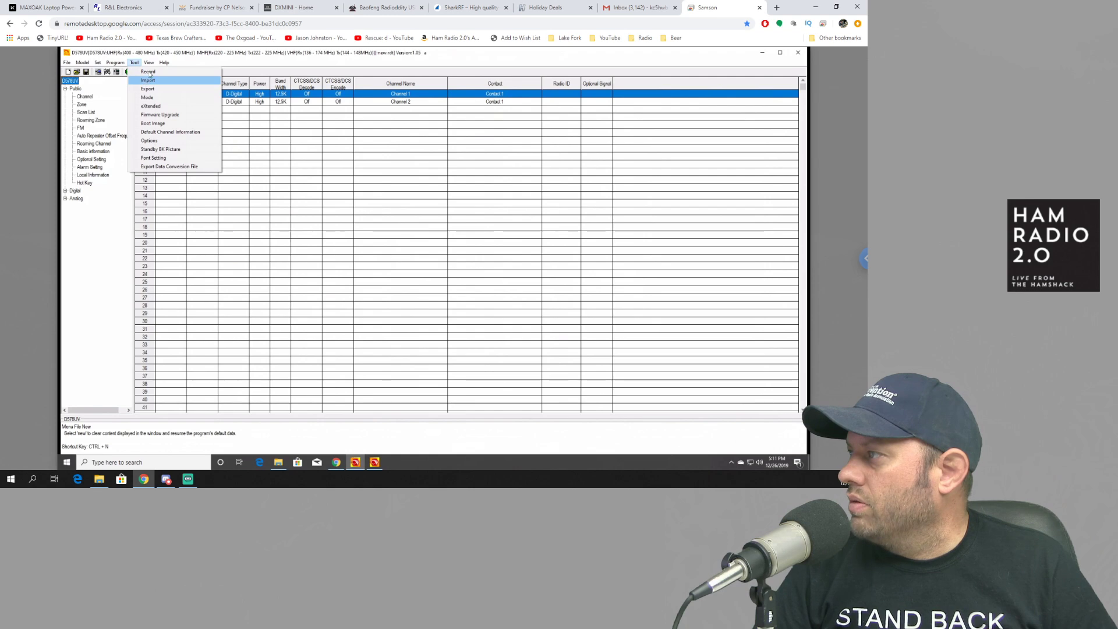
Step: Import everything from New Export\878alpha.LST and dismiss the Import Complete message
{"action": "left_click", "coordinate": [148, 80]}
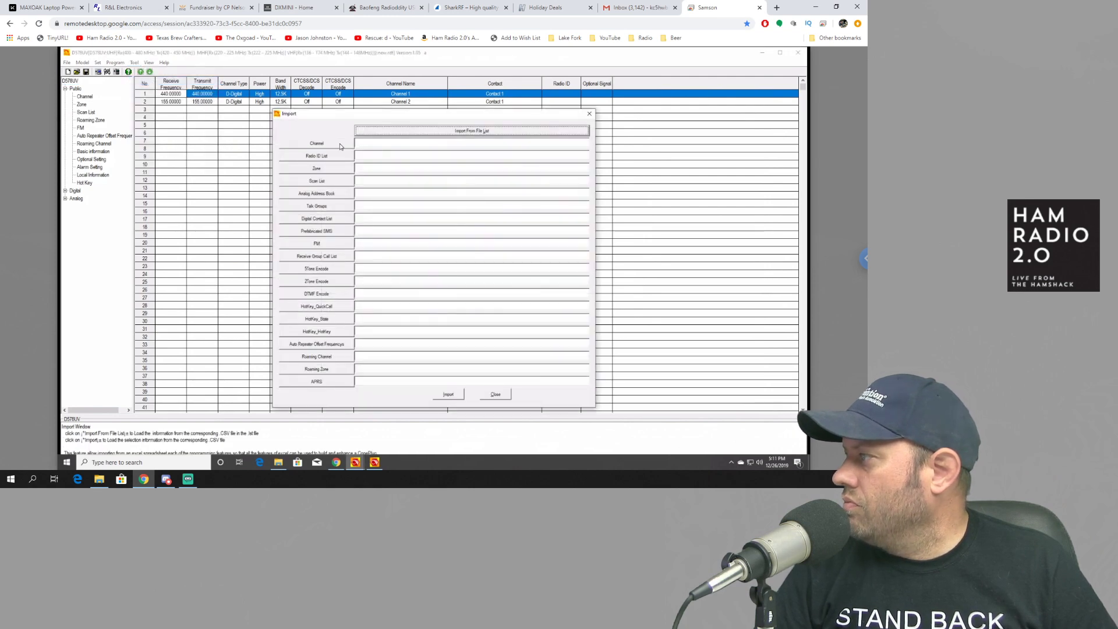
{"action": "left_click", "coordinate": [469, 131]}
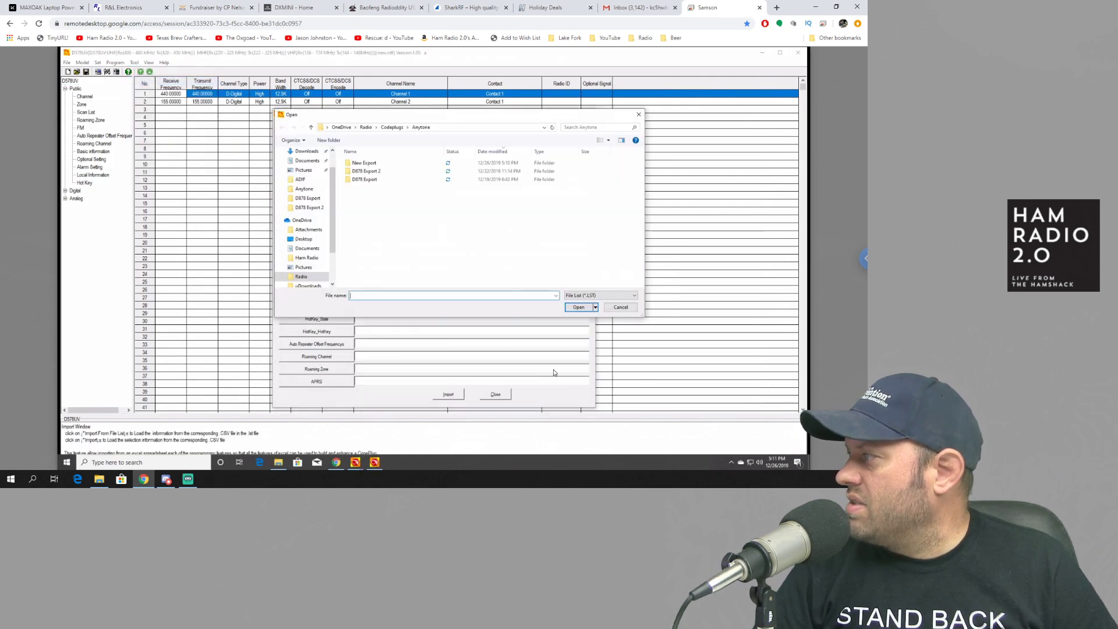
{"action": "left_click", "coordinate": [376, 165]}
{"action": "double_click", "coordinate": [376, 163]}
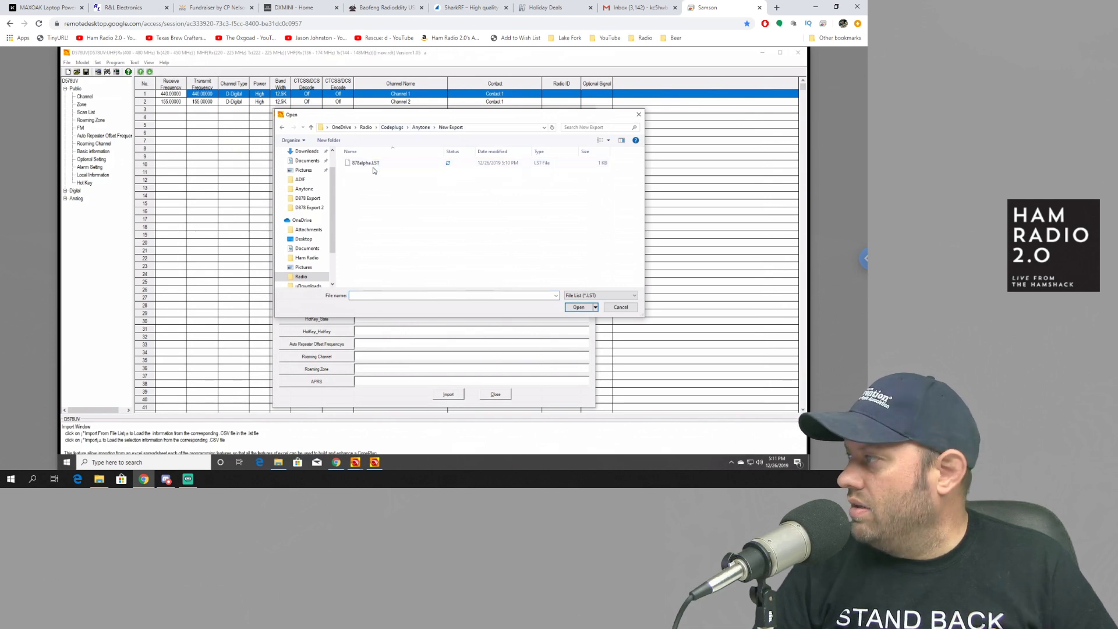
{"action": "left_click", "coordinate": [373, 165]}
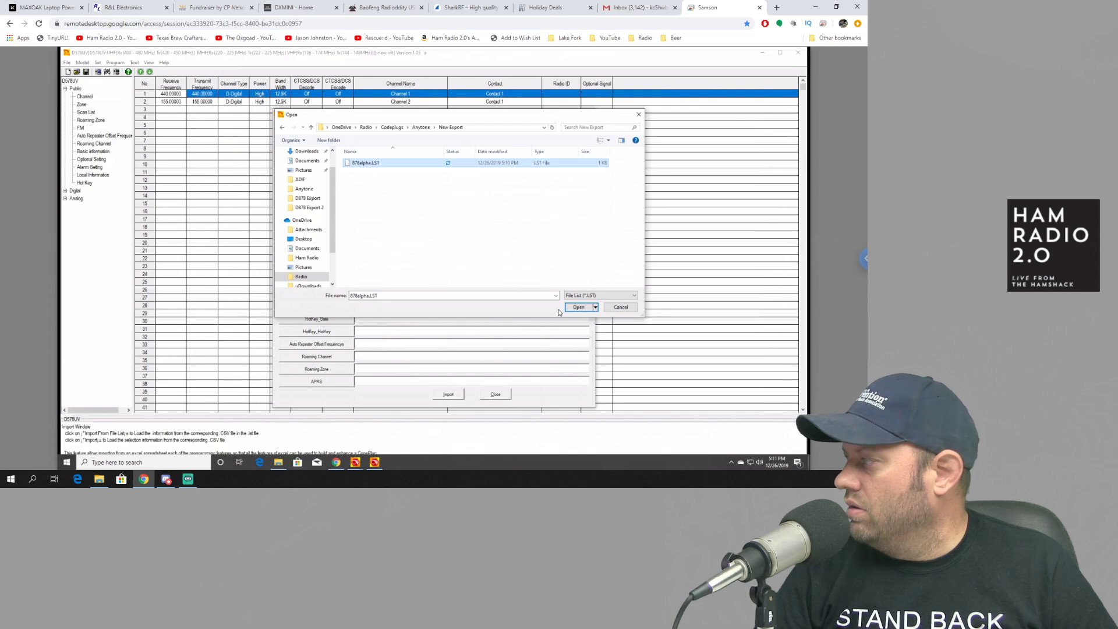
{"action": "left_click", "coordinate": [579, 307]}
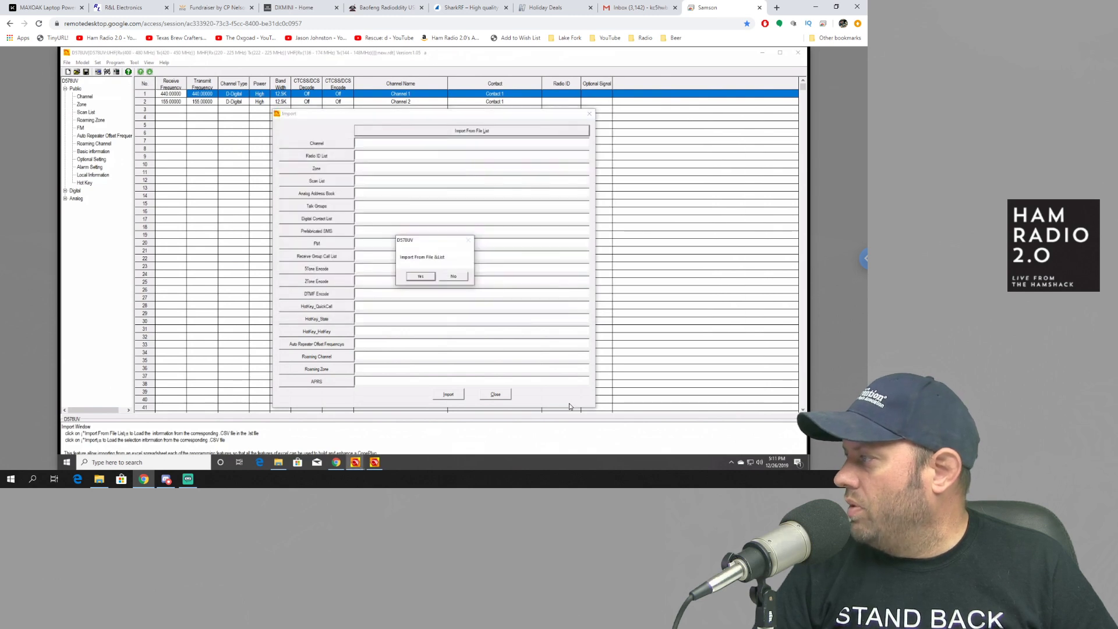
{"action": "left_click", "coordinate": [421, 277]}
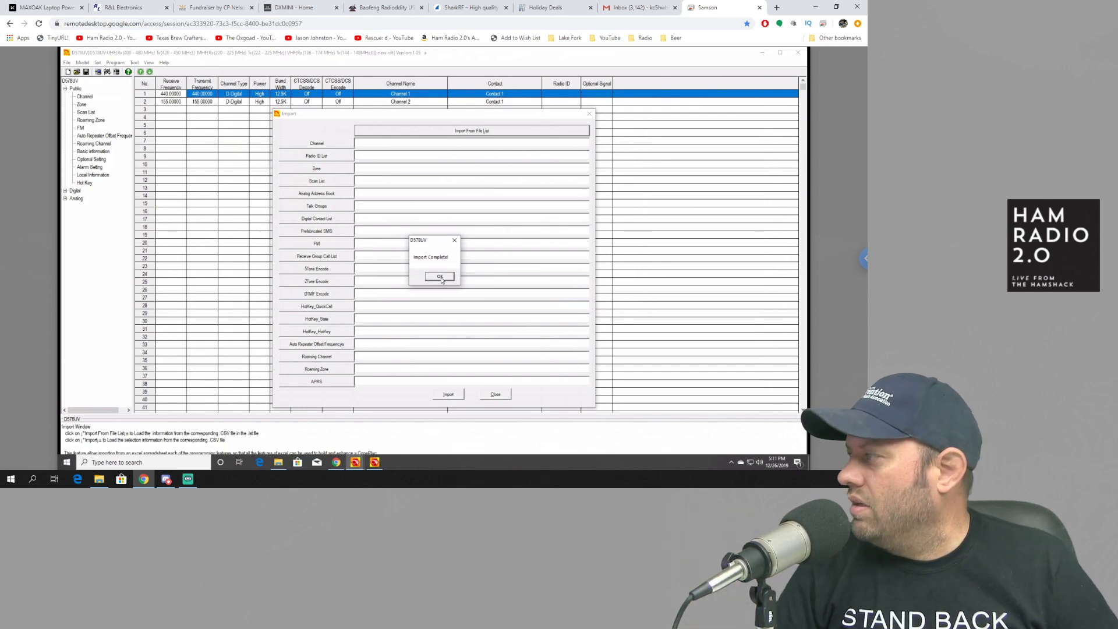
{"action": "left_click", "coordinate": [440, 278]}
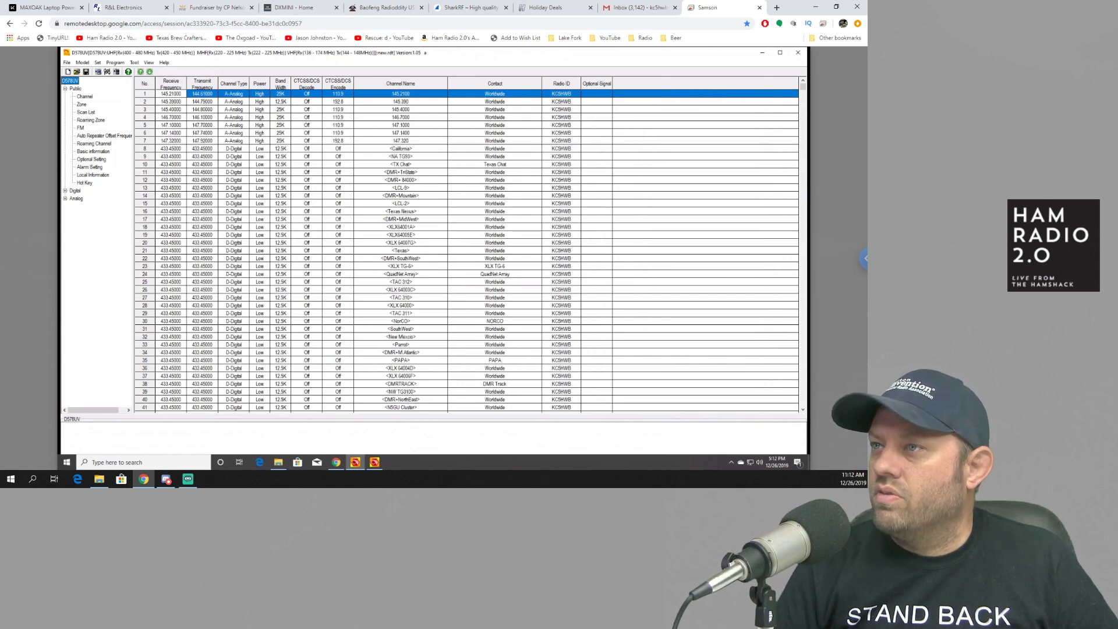
{"action": "key", "text": "alt+Tab"}
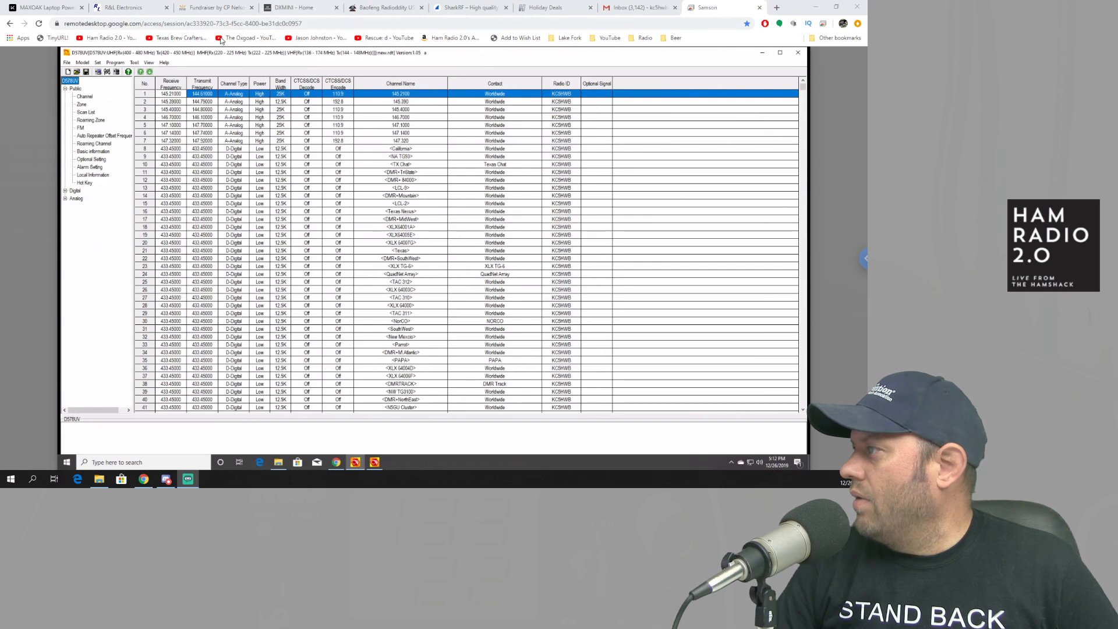
Step: Set the COM port to the radio's communication port
{"action": "left_click", "coordinate": [98, 62]}
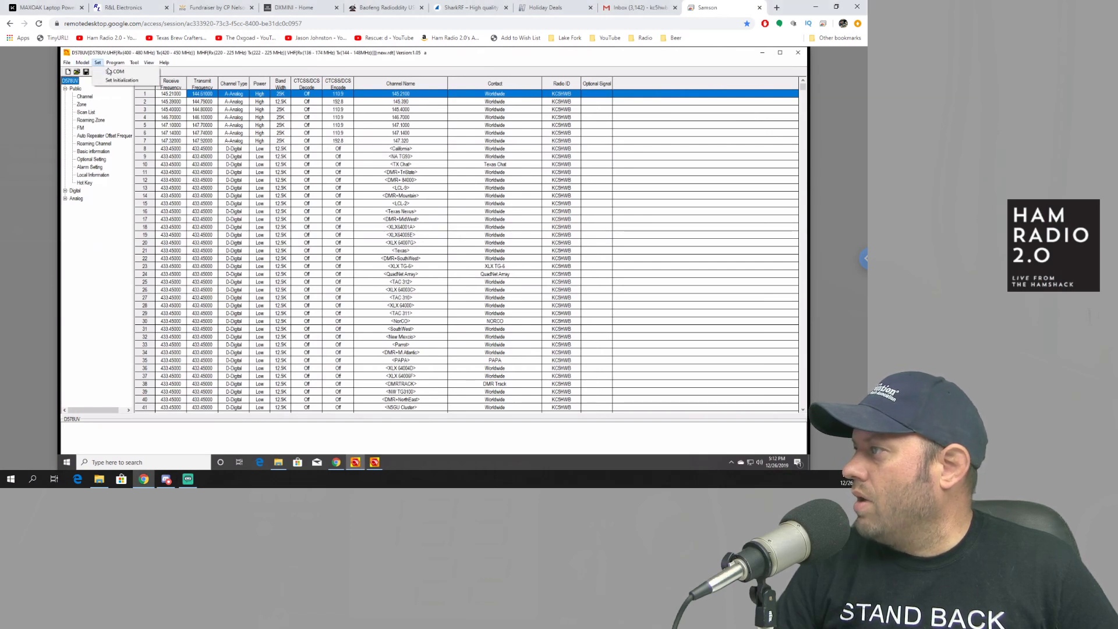
{"action": "left_click", "coordinate": [112, 71]}
{"action": "left_click", "coordinate": [465, 257]}
{"action": "left_click", "coordinate": [460, 294]}
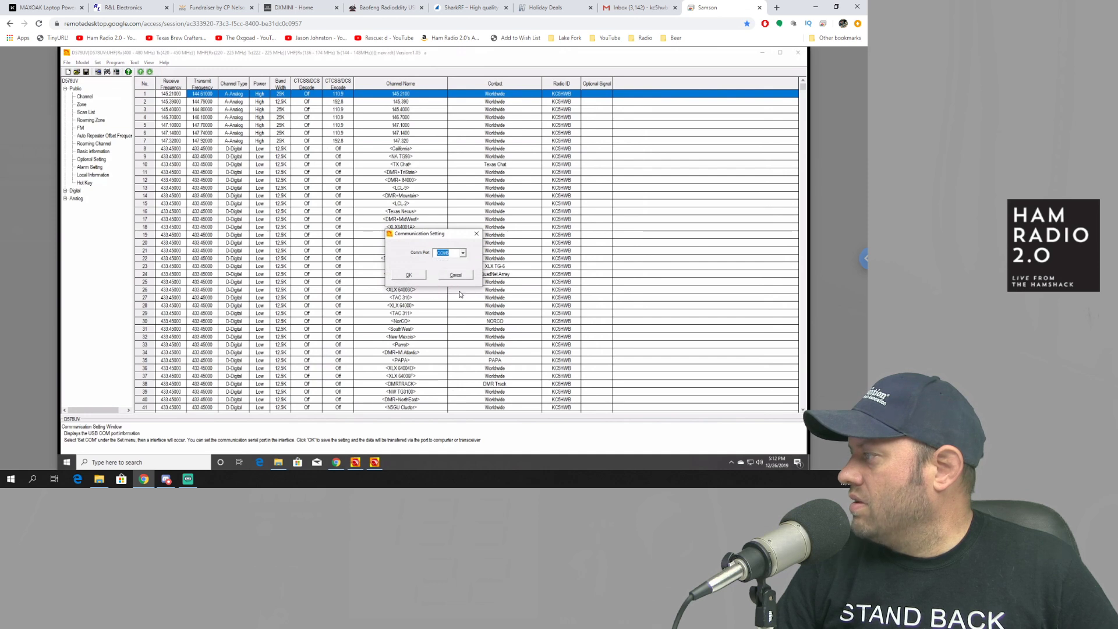
{"action": "left_click", "coordinate": [415, 279]}
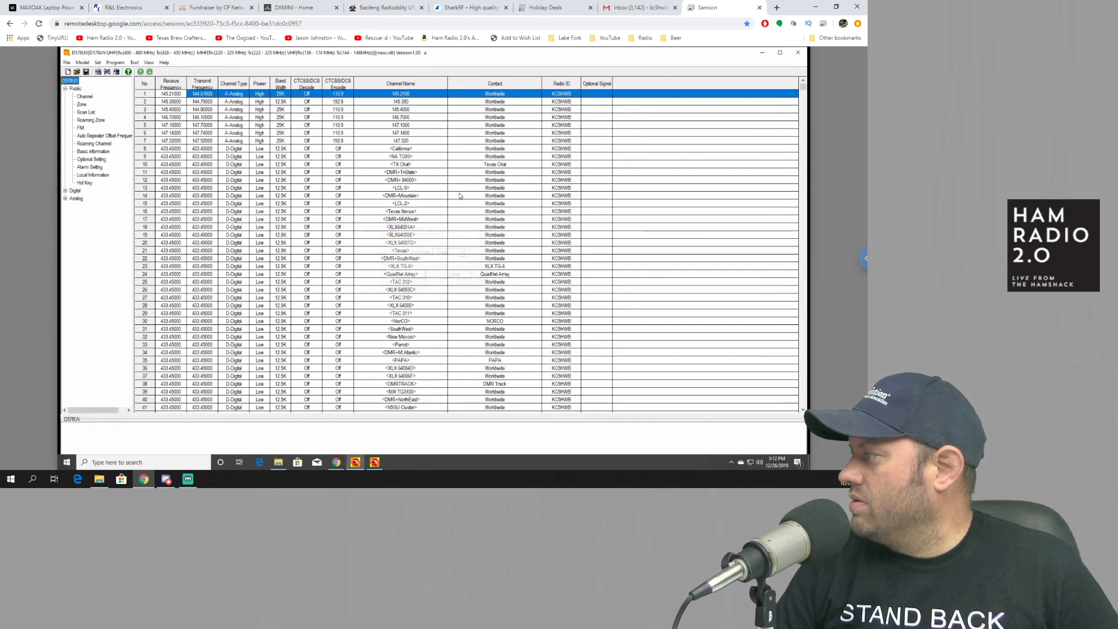
Step: Write the codeplug via Program > Write To Radio and acknowledge the completion message
{"action": "left_click", "coordinate": [135, 63]}
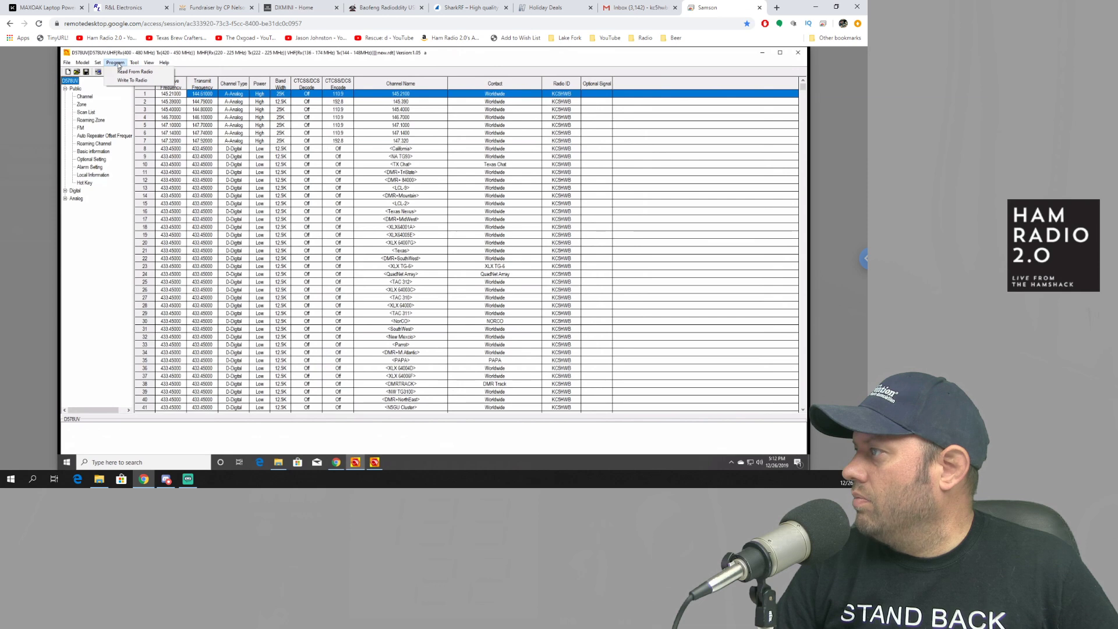
{"action": "left_click", "coordinate": [107, 71]}
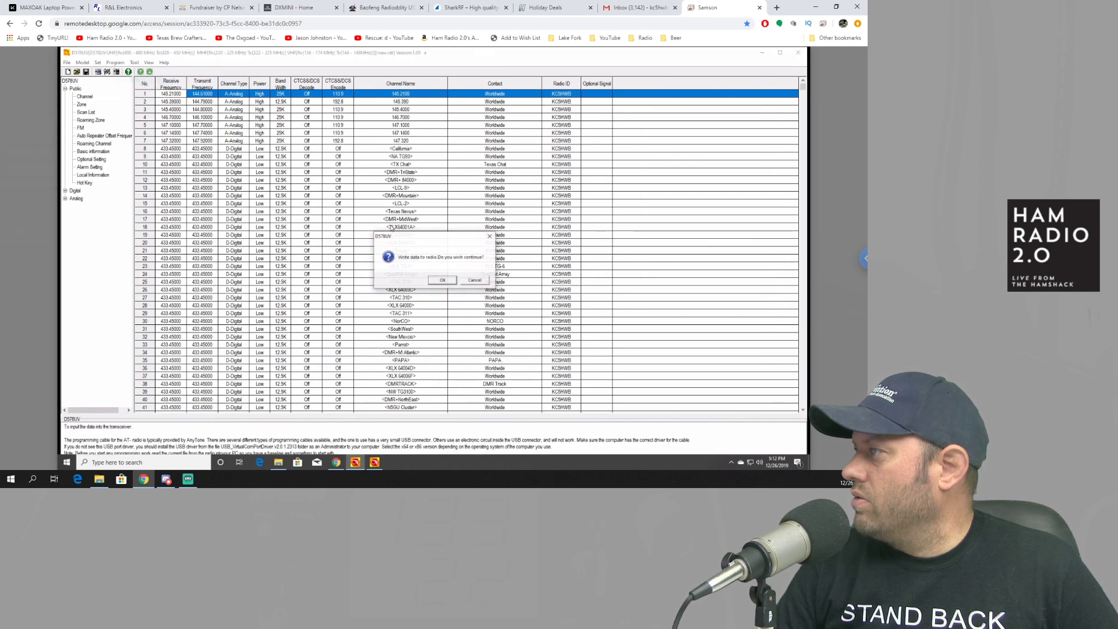
{"action": "left_click", "coordinate": [443, 281]}
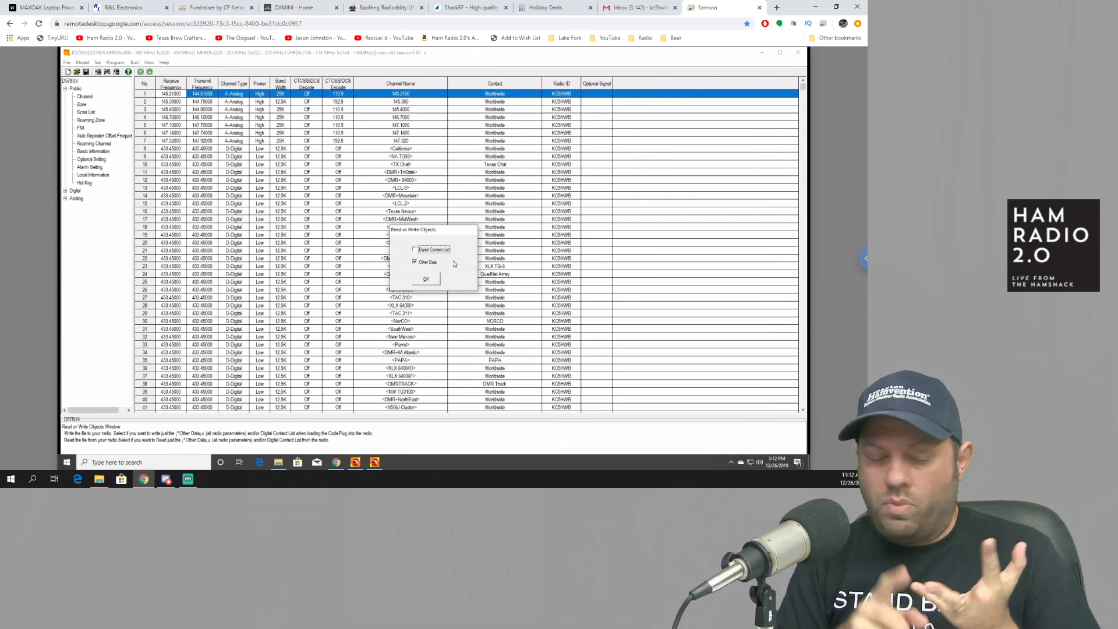
{"action": "left_click", "coordinate": [426, 280]}
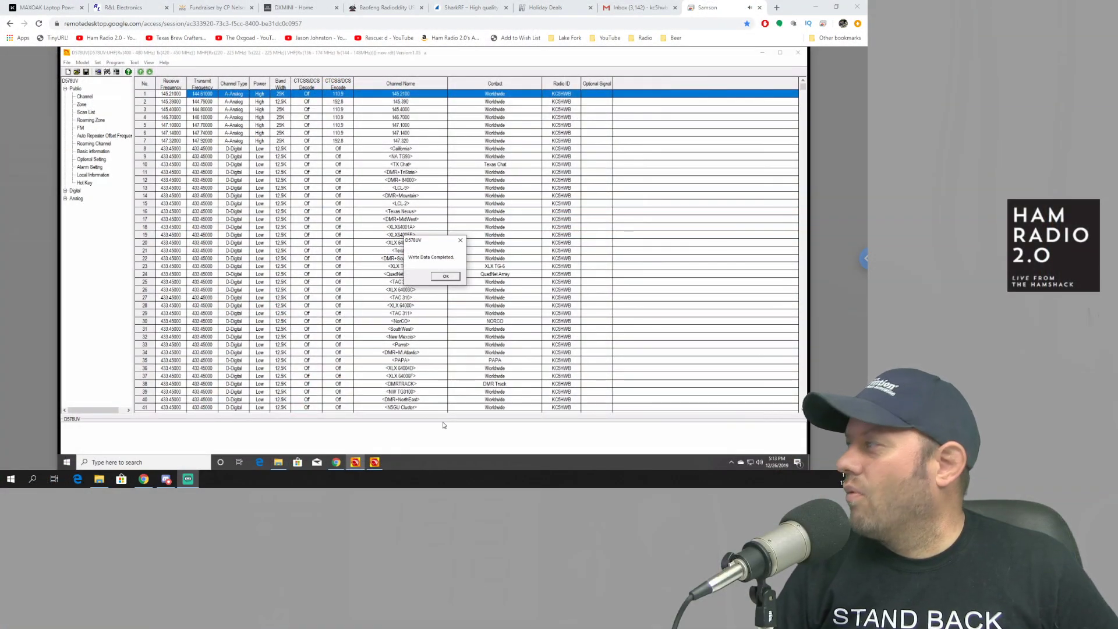
{"action": "left_click", "coordinate": [446, 277]}
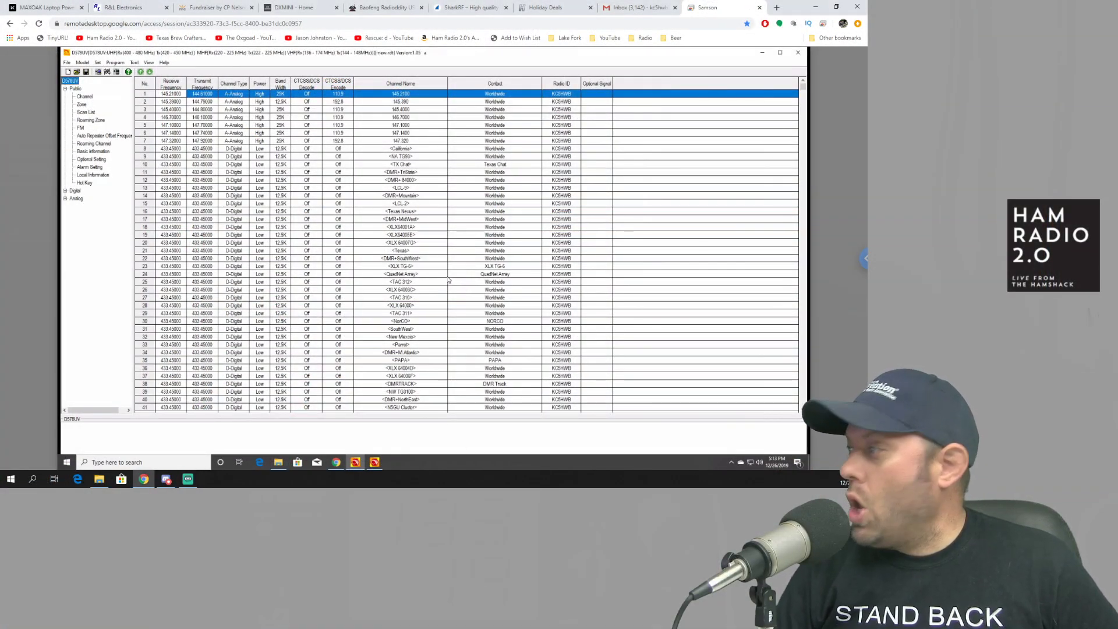